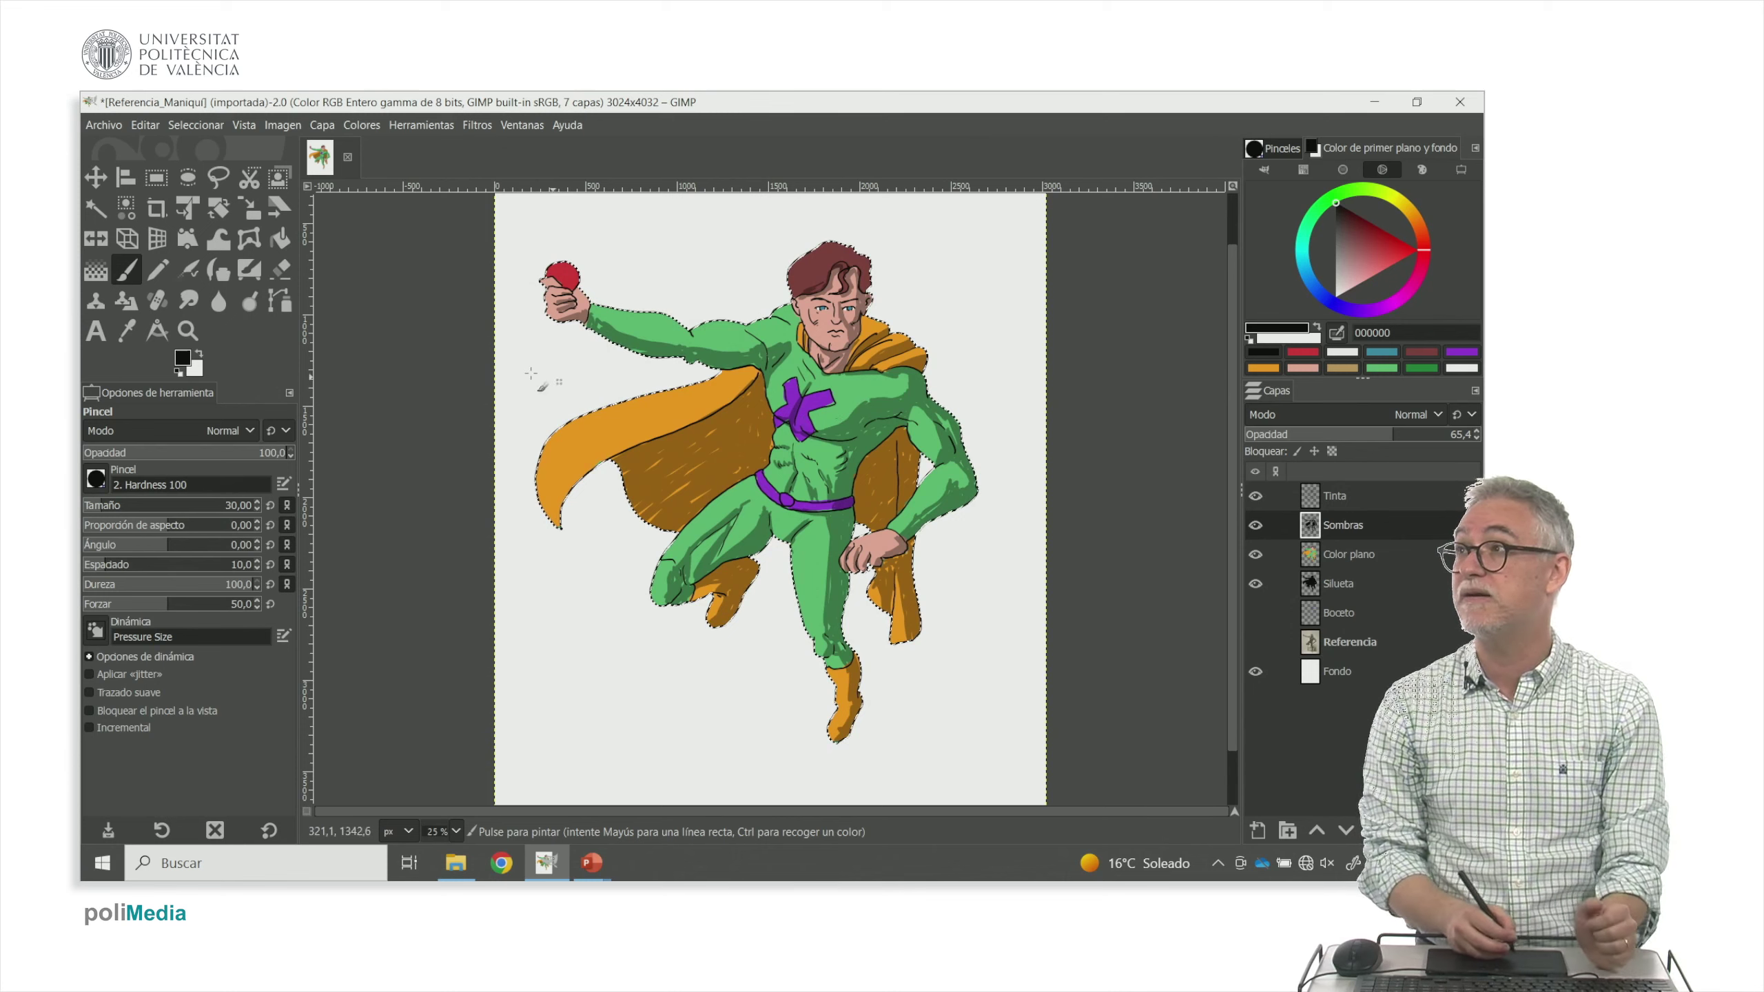
Activate the Smudge tool and load its Smudge Soft preset for the Sombras layer
{"action": "left_click", "coordinate": [189, 299]}
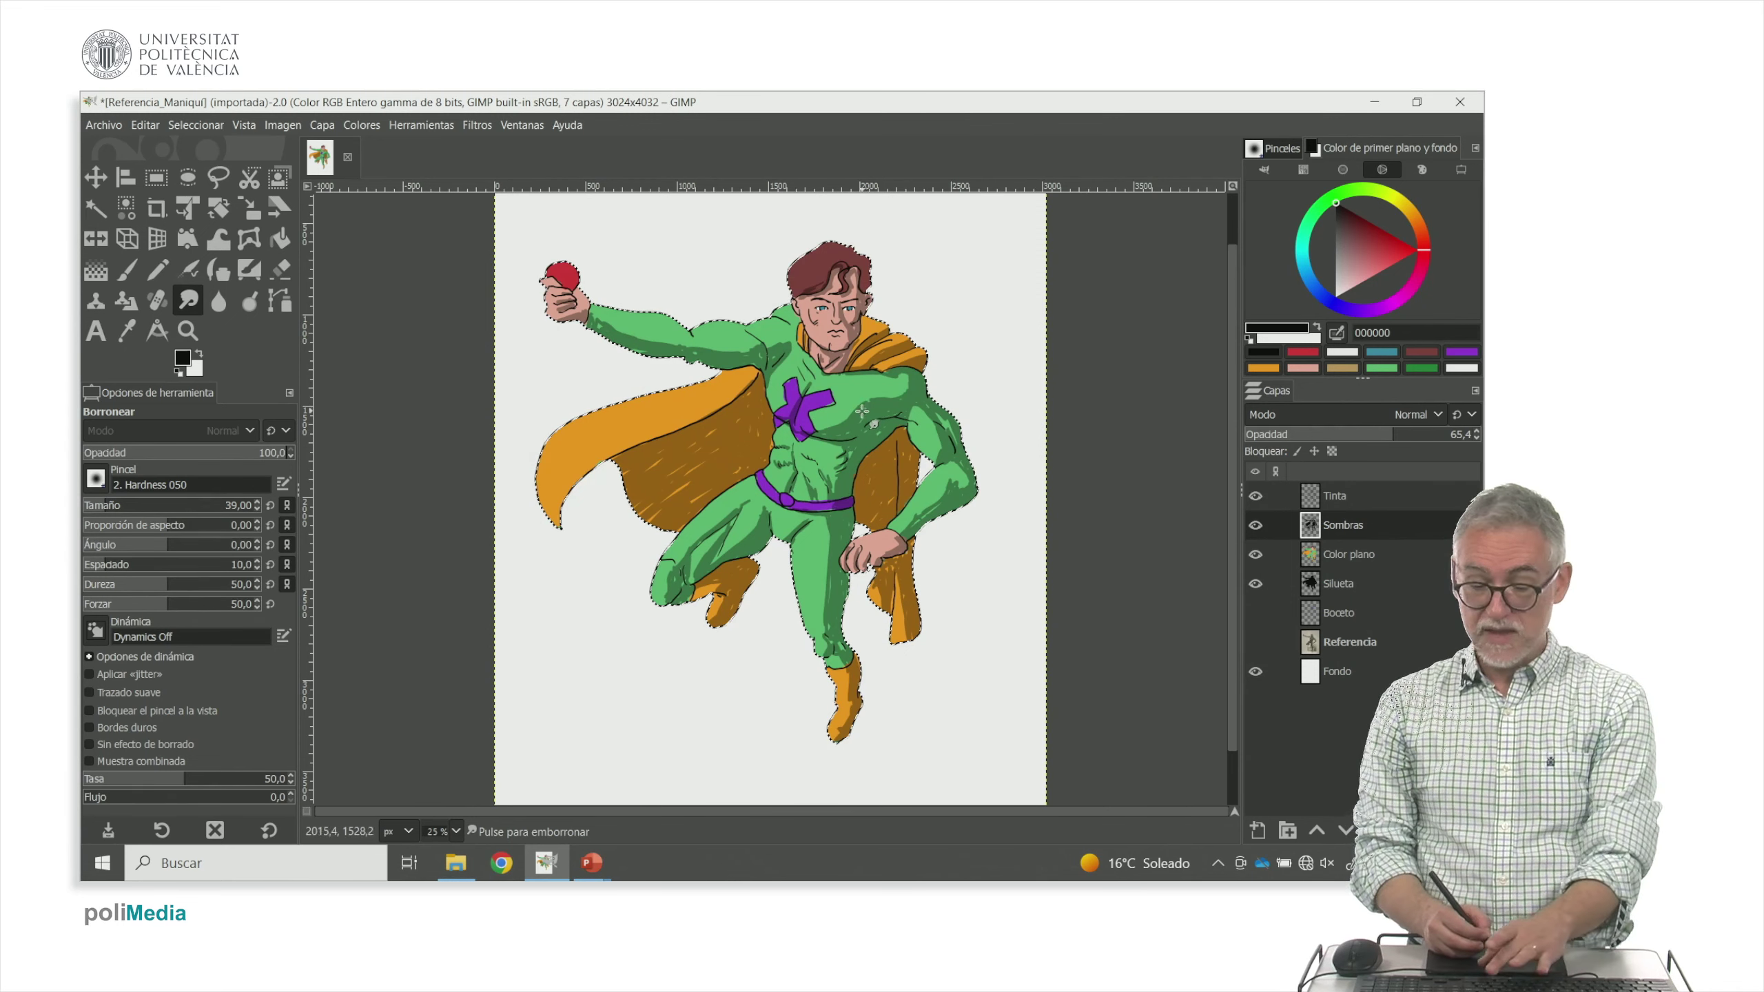
{"action": "scroll", "coordinate": [814, 426], "scroll_direction": "up", "scroll_amount": 3}
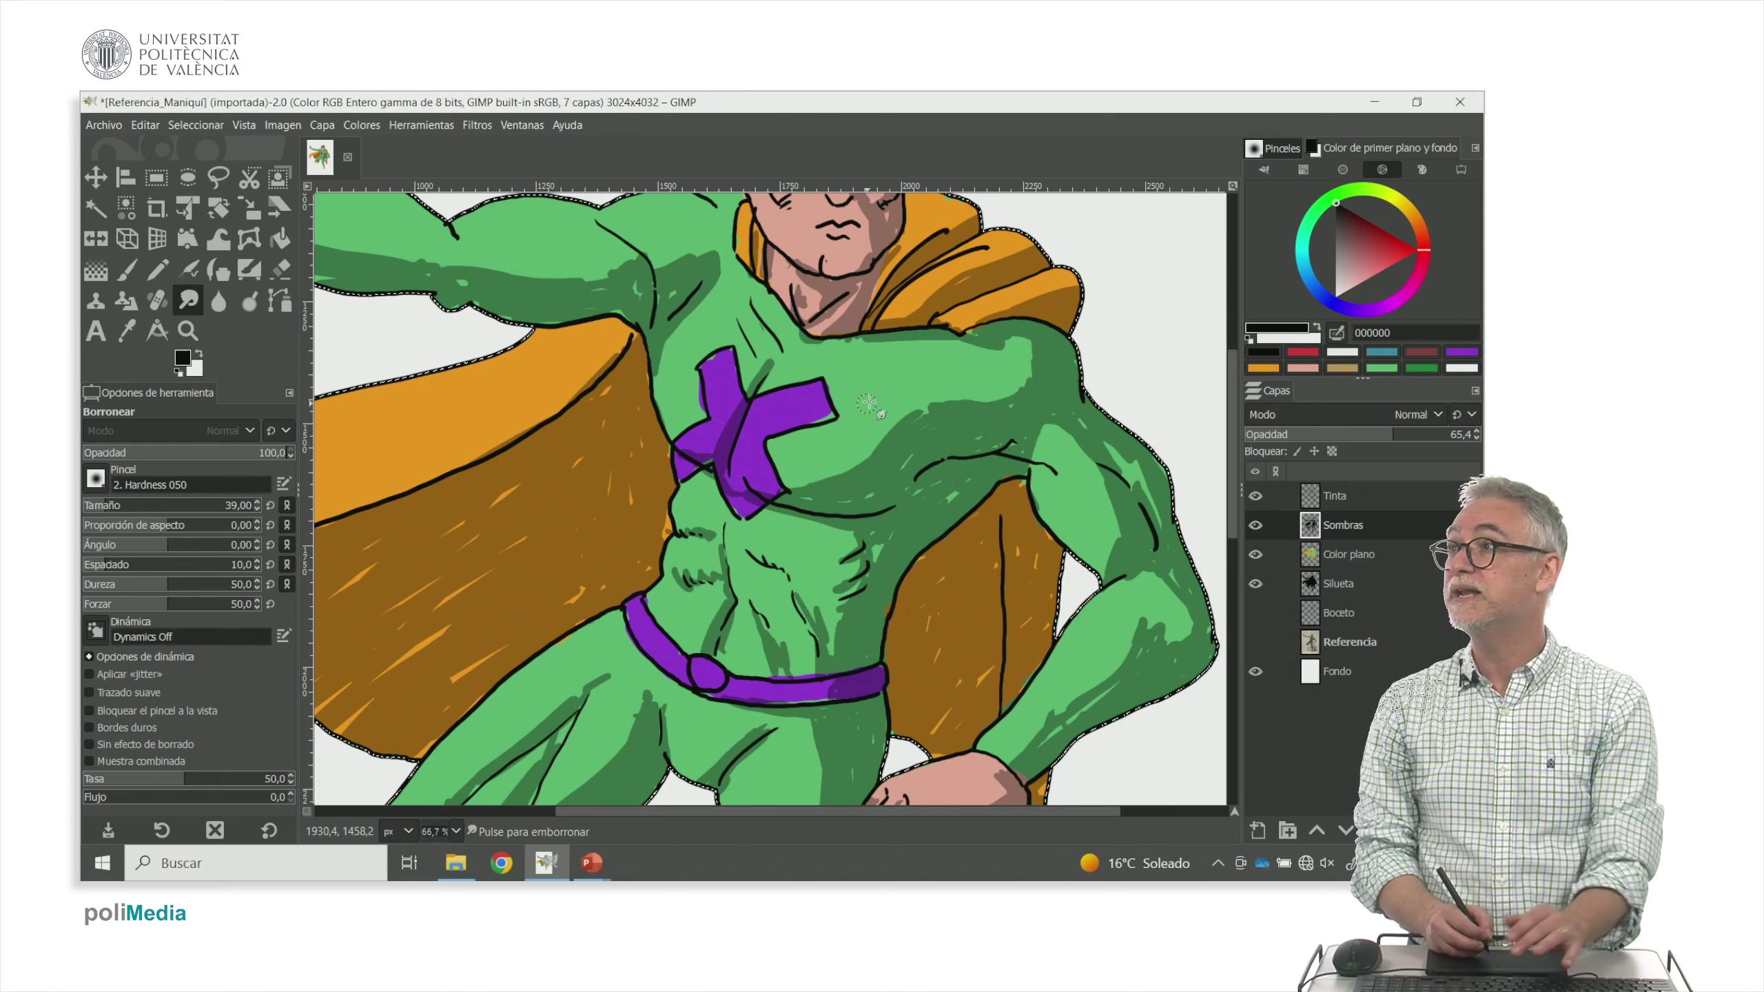
{"action": "left_click", "coordinate": [161, 830]}
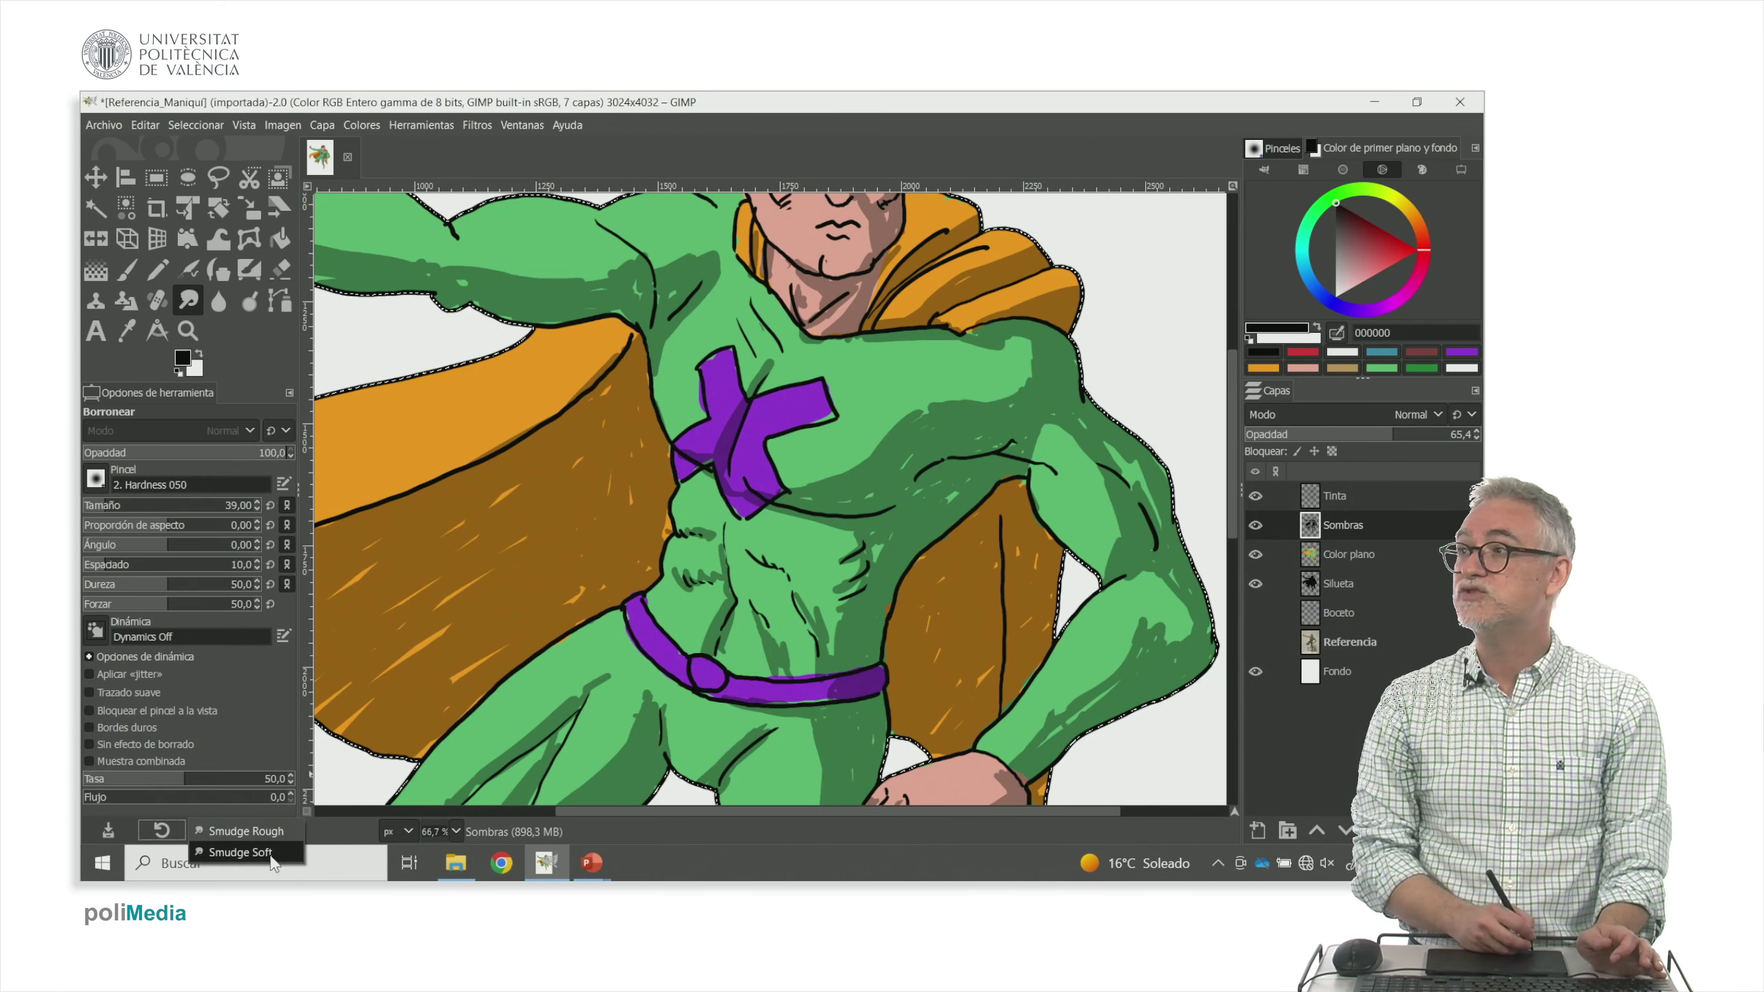
{"action": "left_click", "coordinate": [298, 831]}
Smudge the hard shadow edge across the chest beside the purple X emblem and up to the shoulder
{"action": "left_click_drag", "start_coordinate": [888, 436], "coordinate": [878, 450]}
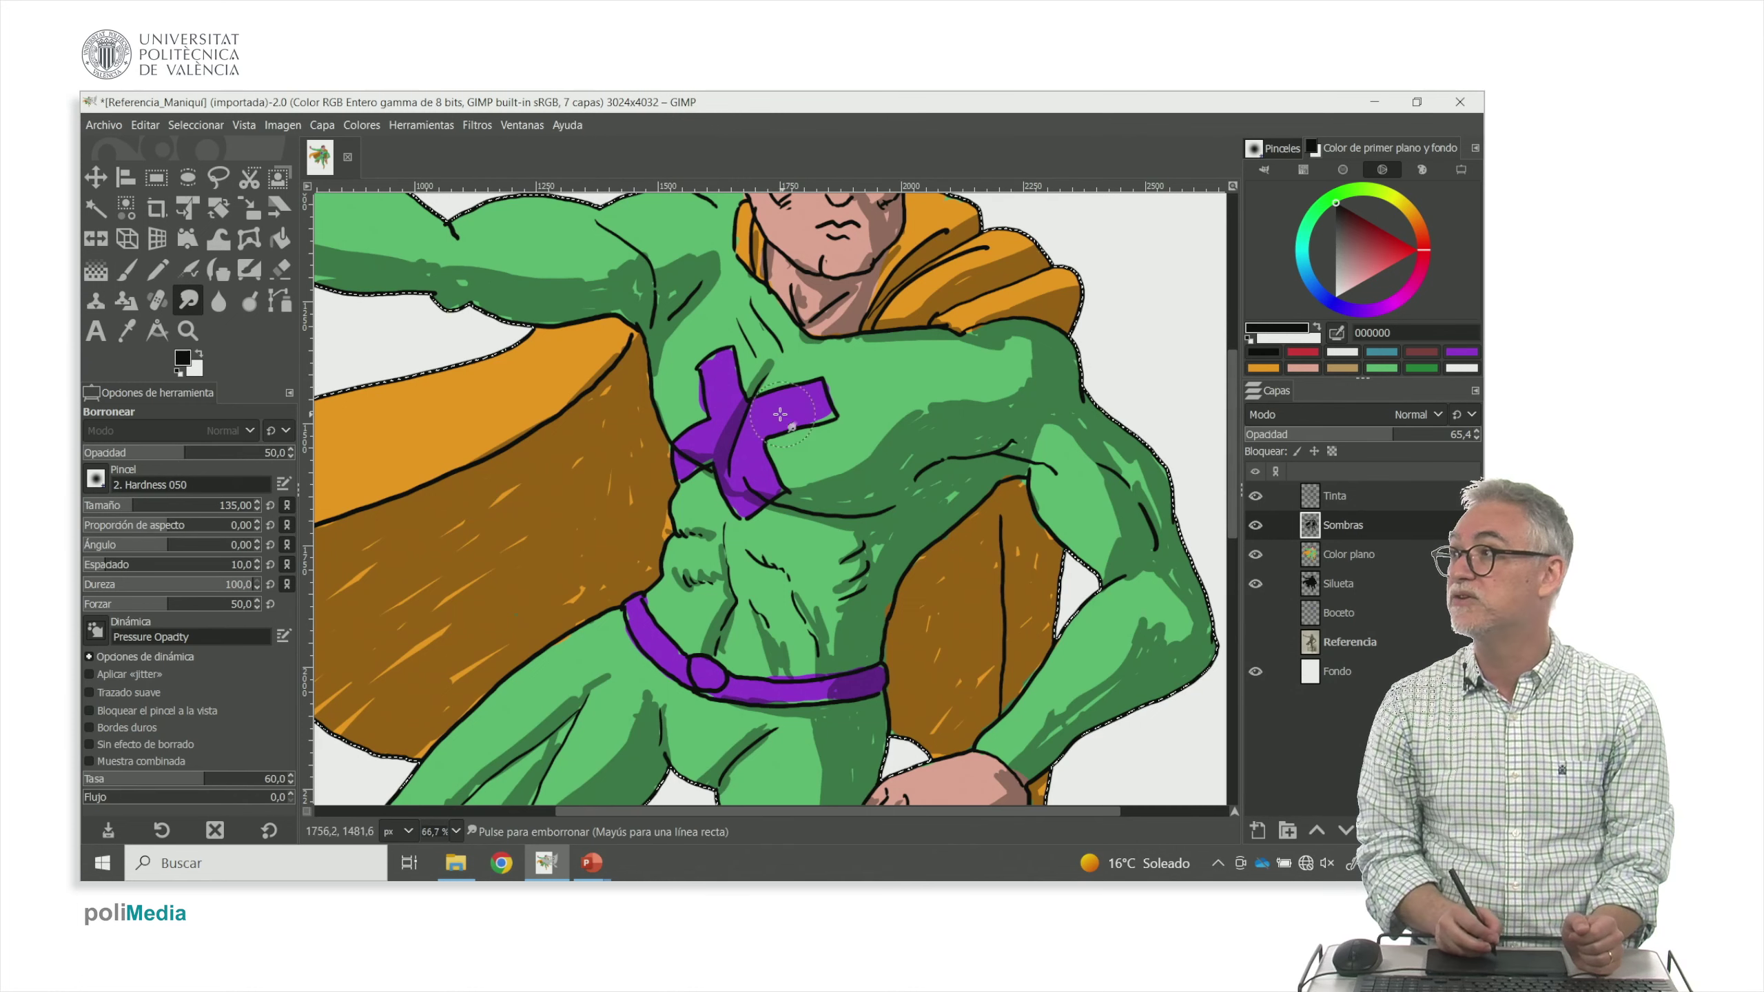
{"action": "left_click_drag", "start_coordinate": [888, 421], "coordinate": [912, 393]}
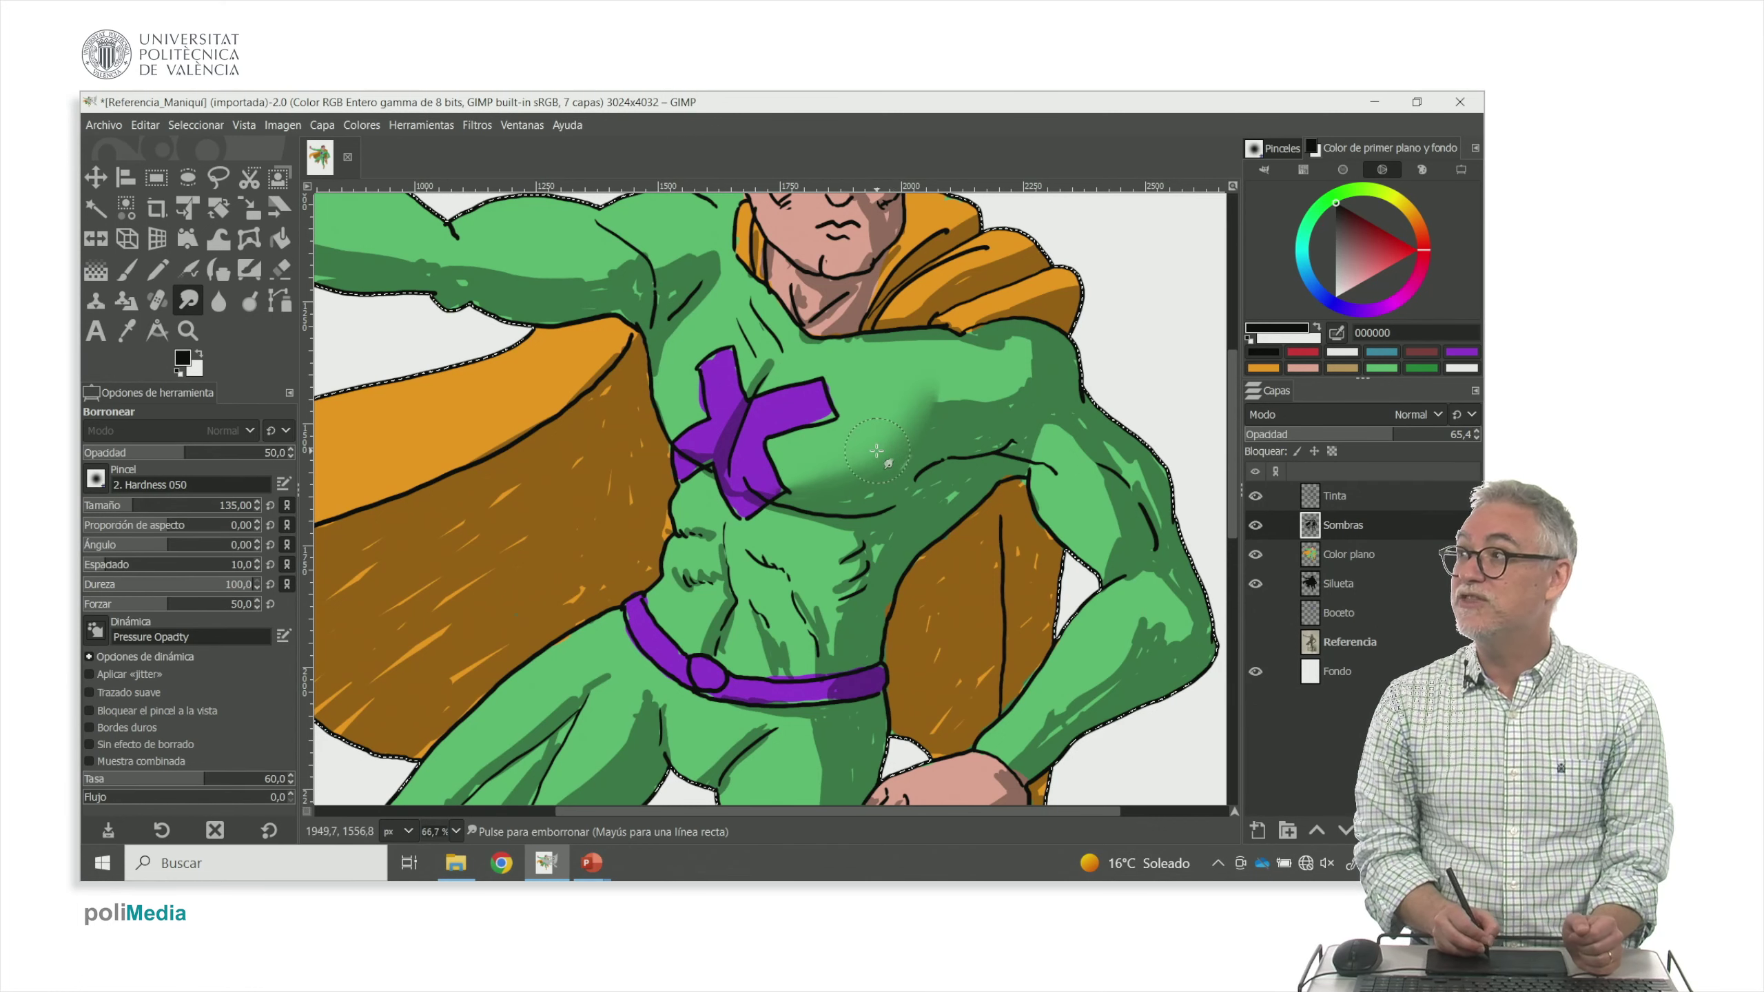
{"action": "left_click_drag", "start_coordinate": [819, 472], "coordinate": [761, 515]}
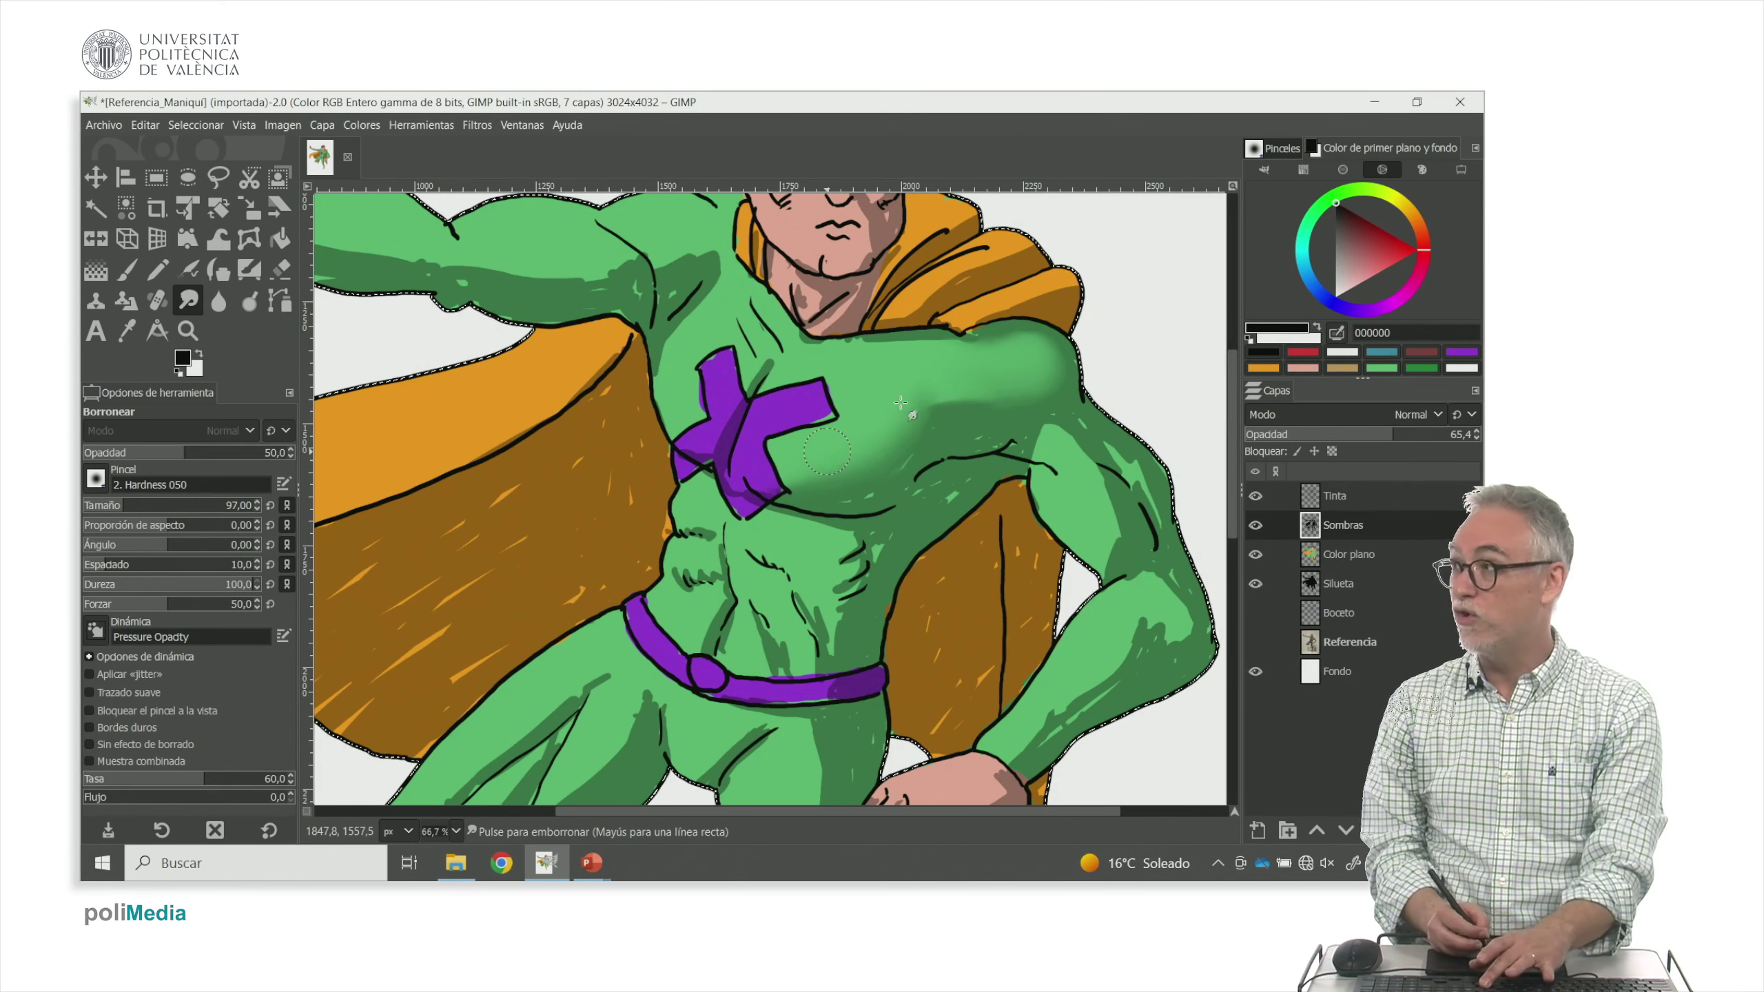
Set the smudge brush size to 16 and soften the thin shadow along the collar line of the upper chest
{"action": "key", "text": "plus"}
{"action": "key", "text": "plus"}
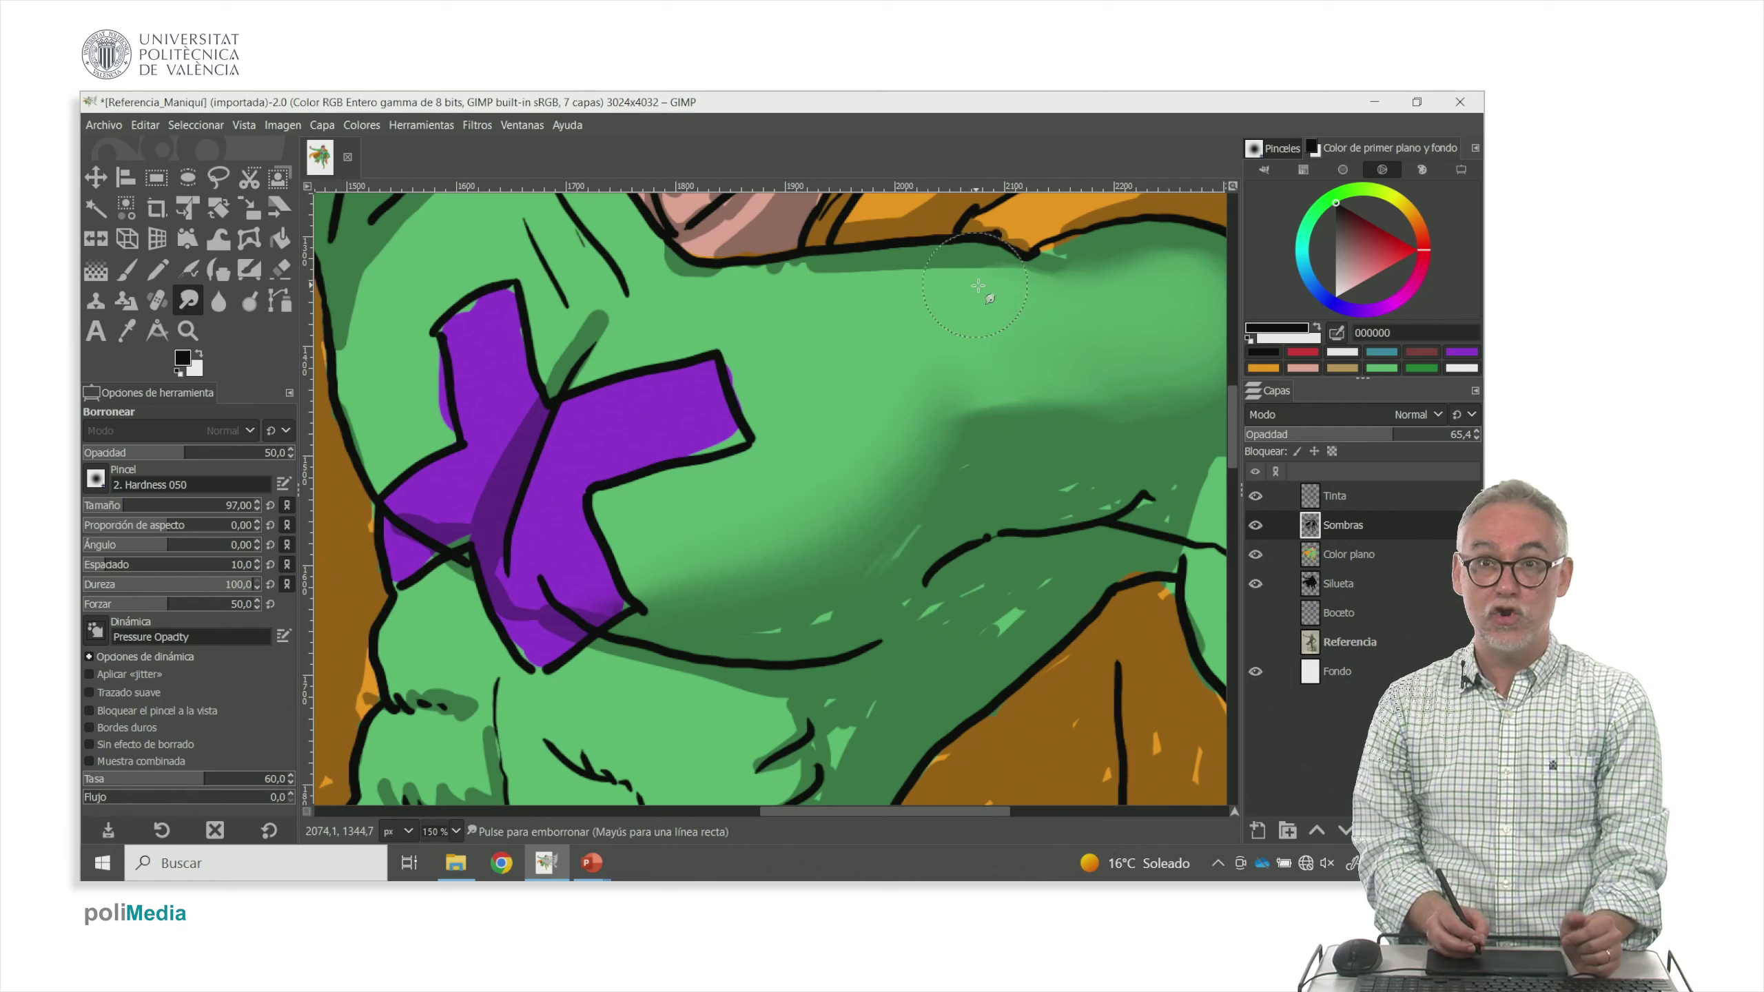
{"action": "left_click_drag", "start_coordinate": [109, 512], "coordinate": [97, 512]}
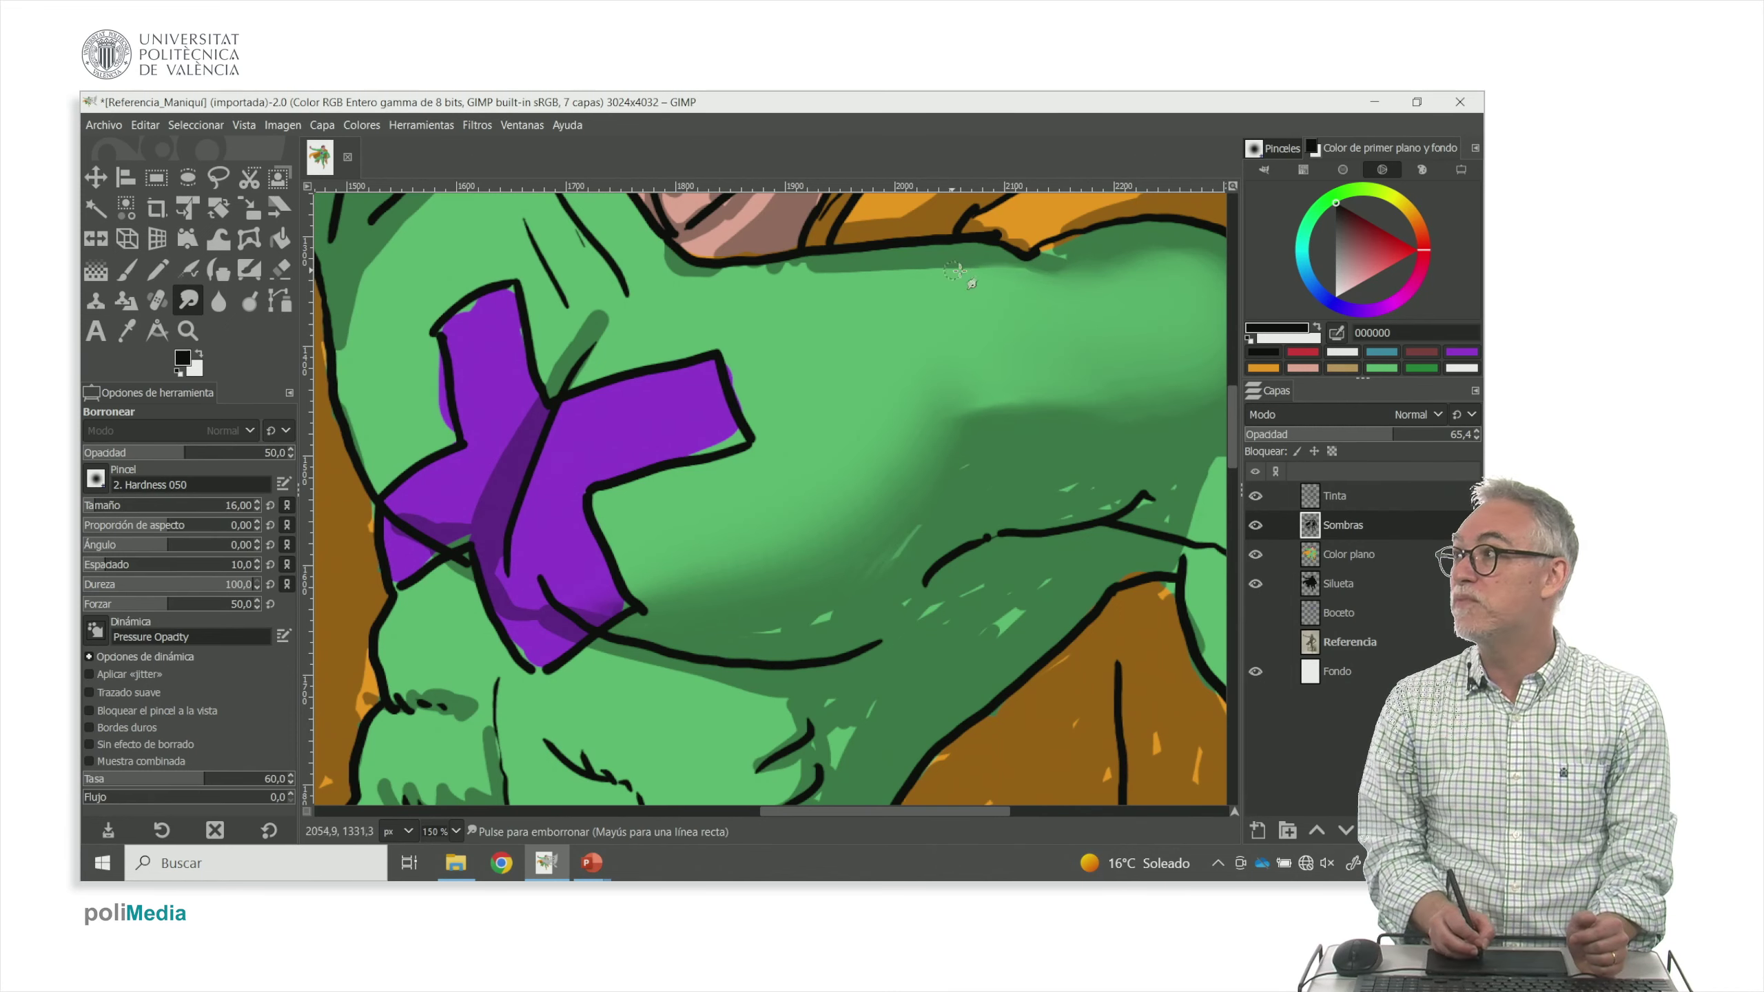
{"action": "mouse_move", "coordinate": [761, 268]}
{"action": "left_mouse_down"}
{"action": "mouse_move", "coordinate": [903, 262]}
{"action": "mouse_move", "coordinate": [778, 265]}
{"action": "left_mouse_up"}
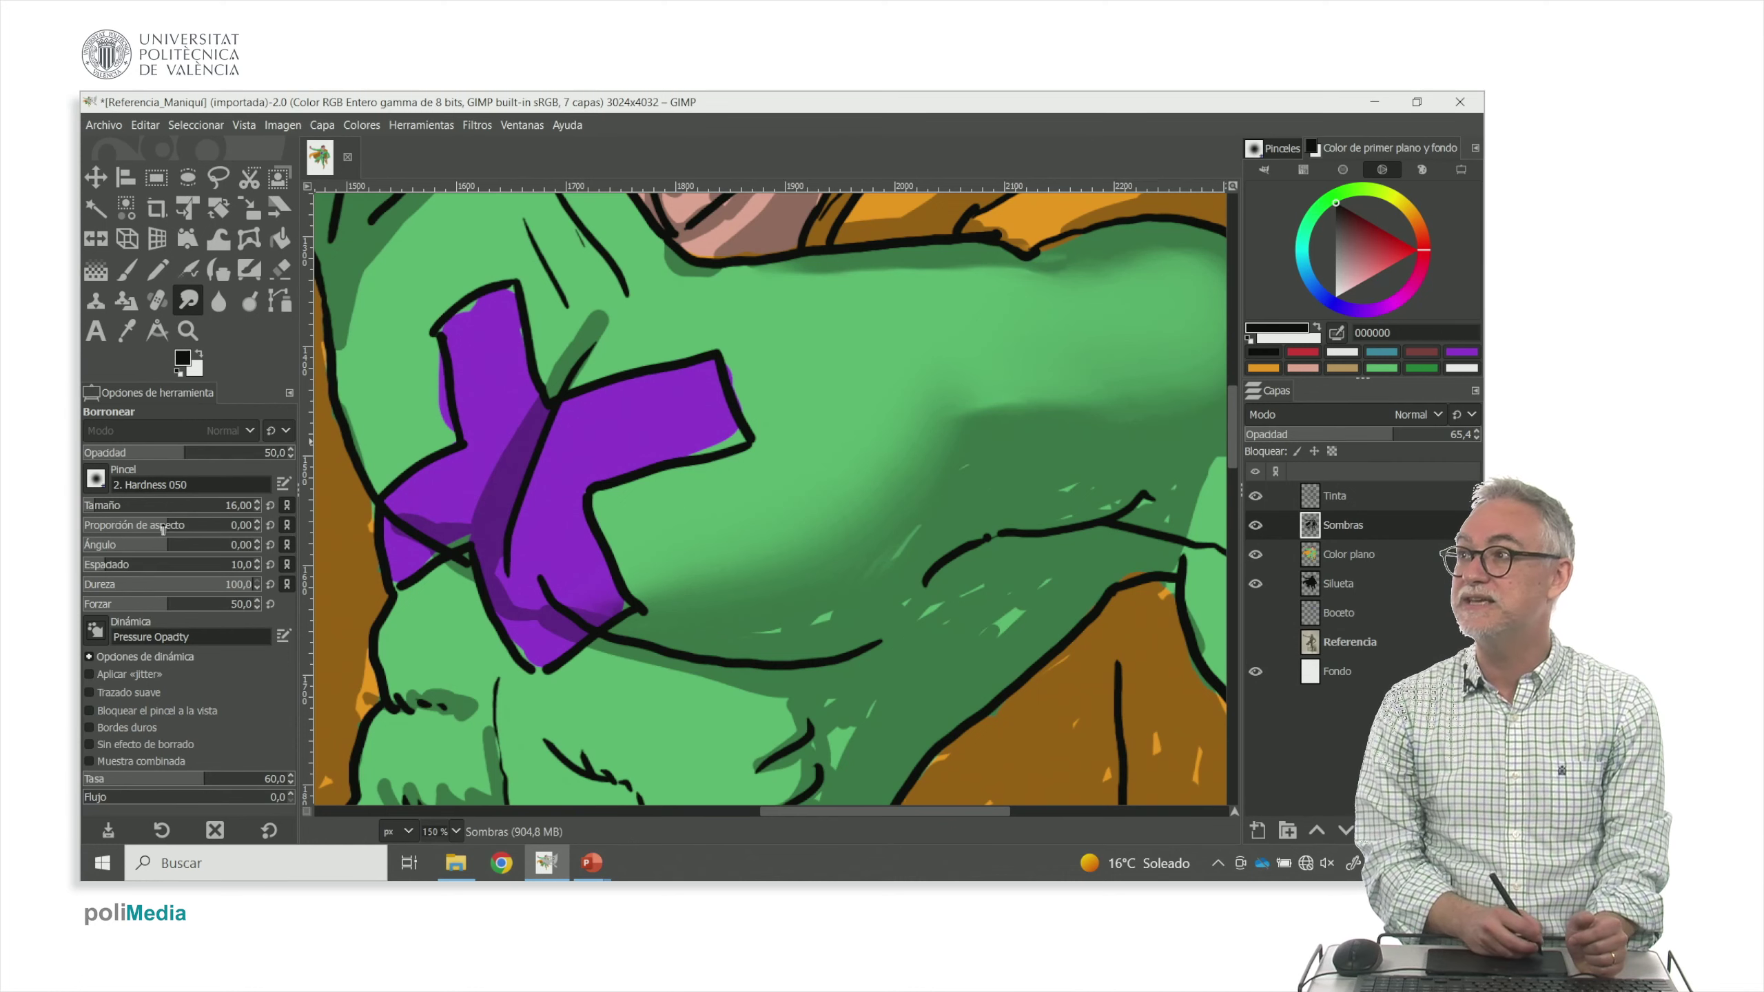
Set the smudge brush size to 51 and blend the light specks and shadow edges under the chest and armpit
{"action": "left_click_drag", "start_coordinate": [111, 507], "coordinate": [117, 507]}
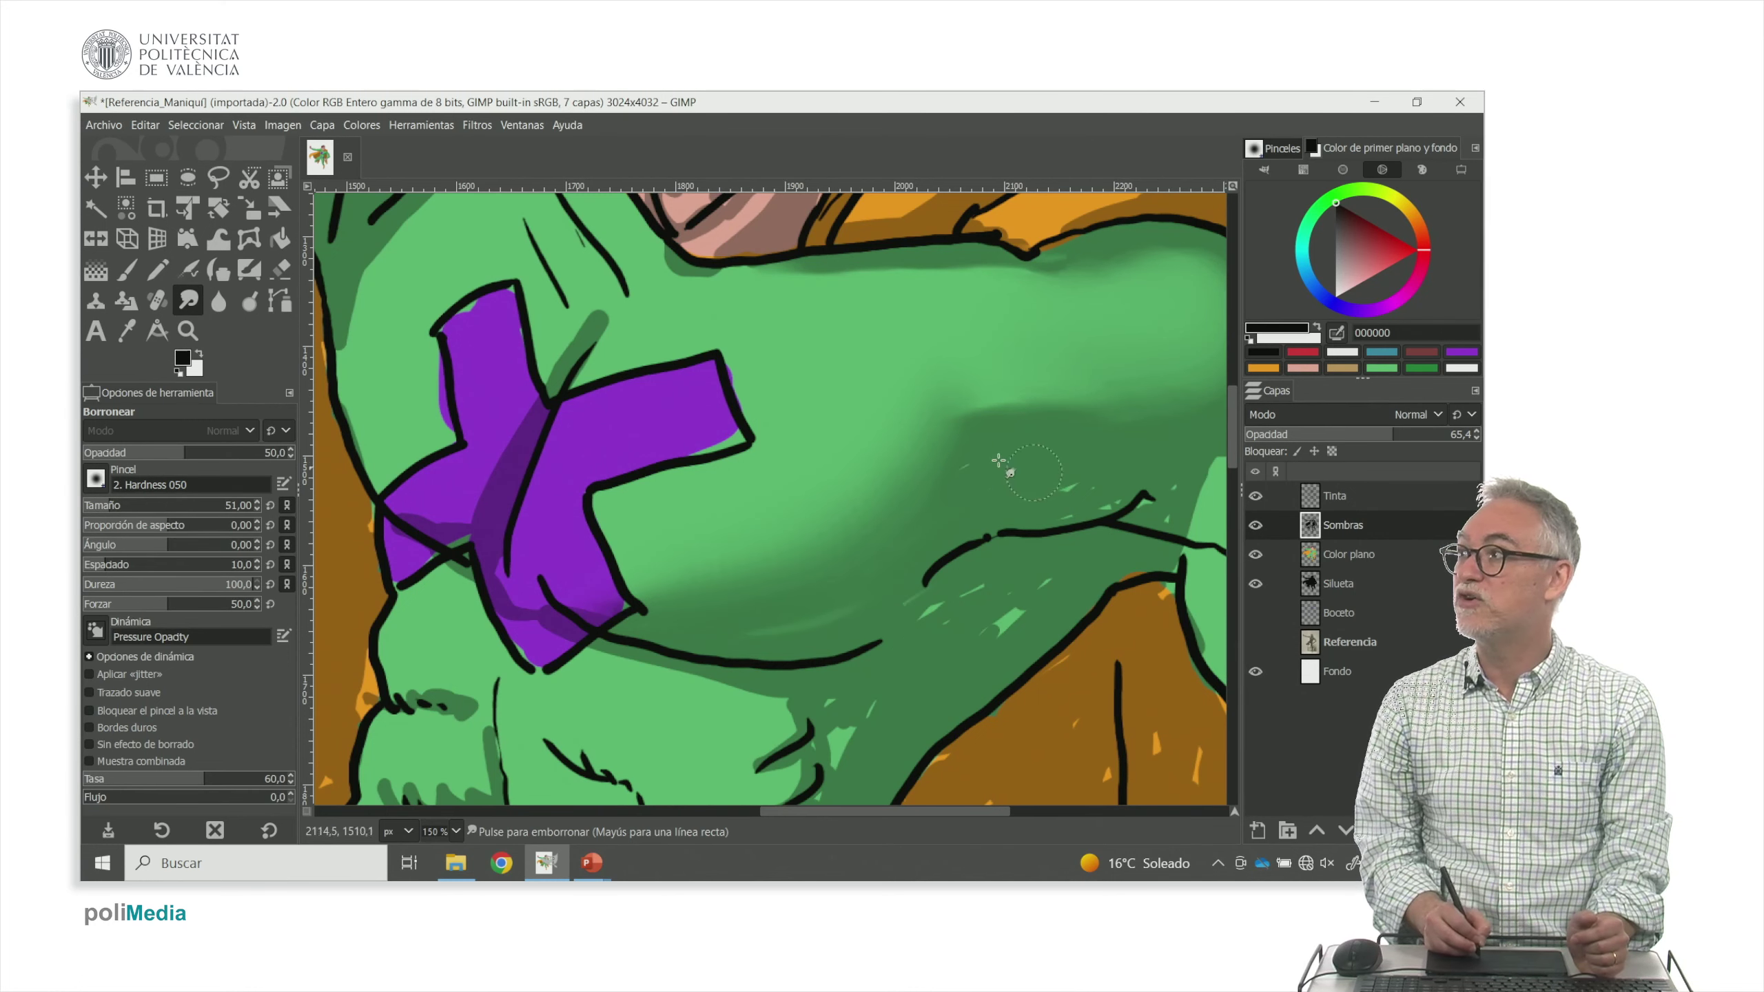
{"action": "mouse_move", "coordinate": [1046, 494]}
{"action": "left_mouse_down"}
{"action": "mouse_move", "coordinate": [1149, 507]}
{"action": "mouse_move", "coordinate": [1119, 493]}
{"action": "left_mouse_up"}
{"action": "mouse_move", "coordinate": [981, 464]}
{"action": "left_mouse_down"}
{"action": "mouse_move", "coordinate": [912, 403]}
{"action": "mouse_move", "coordinate": [812, 386]}
{"action": "left_mouse_up"}
{"action": "mouse_move", "coordinate": [1070, 359]}
{"action": "left_mouse_down"}
{"action": "mouse_move", "coordinate": [1139, 368]}
{"action": "mouse_move", "coordinate": [1167, 396]}
{"action": "mouse_move", "coordinate": [1149, 389]}
{"action": "left_mouse_up"}
{"action": "left_click_drag", "start_coordinate": [848, 553], "coordinate": [835, 566]}
{"action": "mouse_move", "coordinate": [878, 506]}
{"action": "left_mouse_down"}
{"action": "mouse_move", "coordinate": [750, 576]}
{"action": "mouse_move", "coordinate": [748, 539]}
{"action": "mouse_move", "coordinate": [812, 485]}
{"action": "mouse_move", "coordinate": [824, 578]}
{"action": "left_mouse_up"}
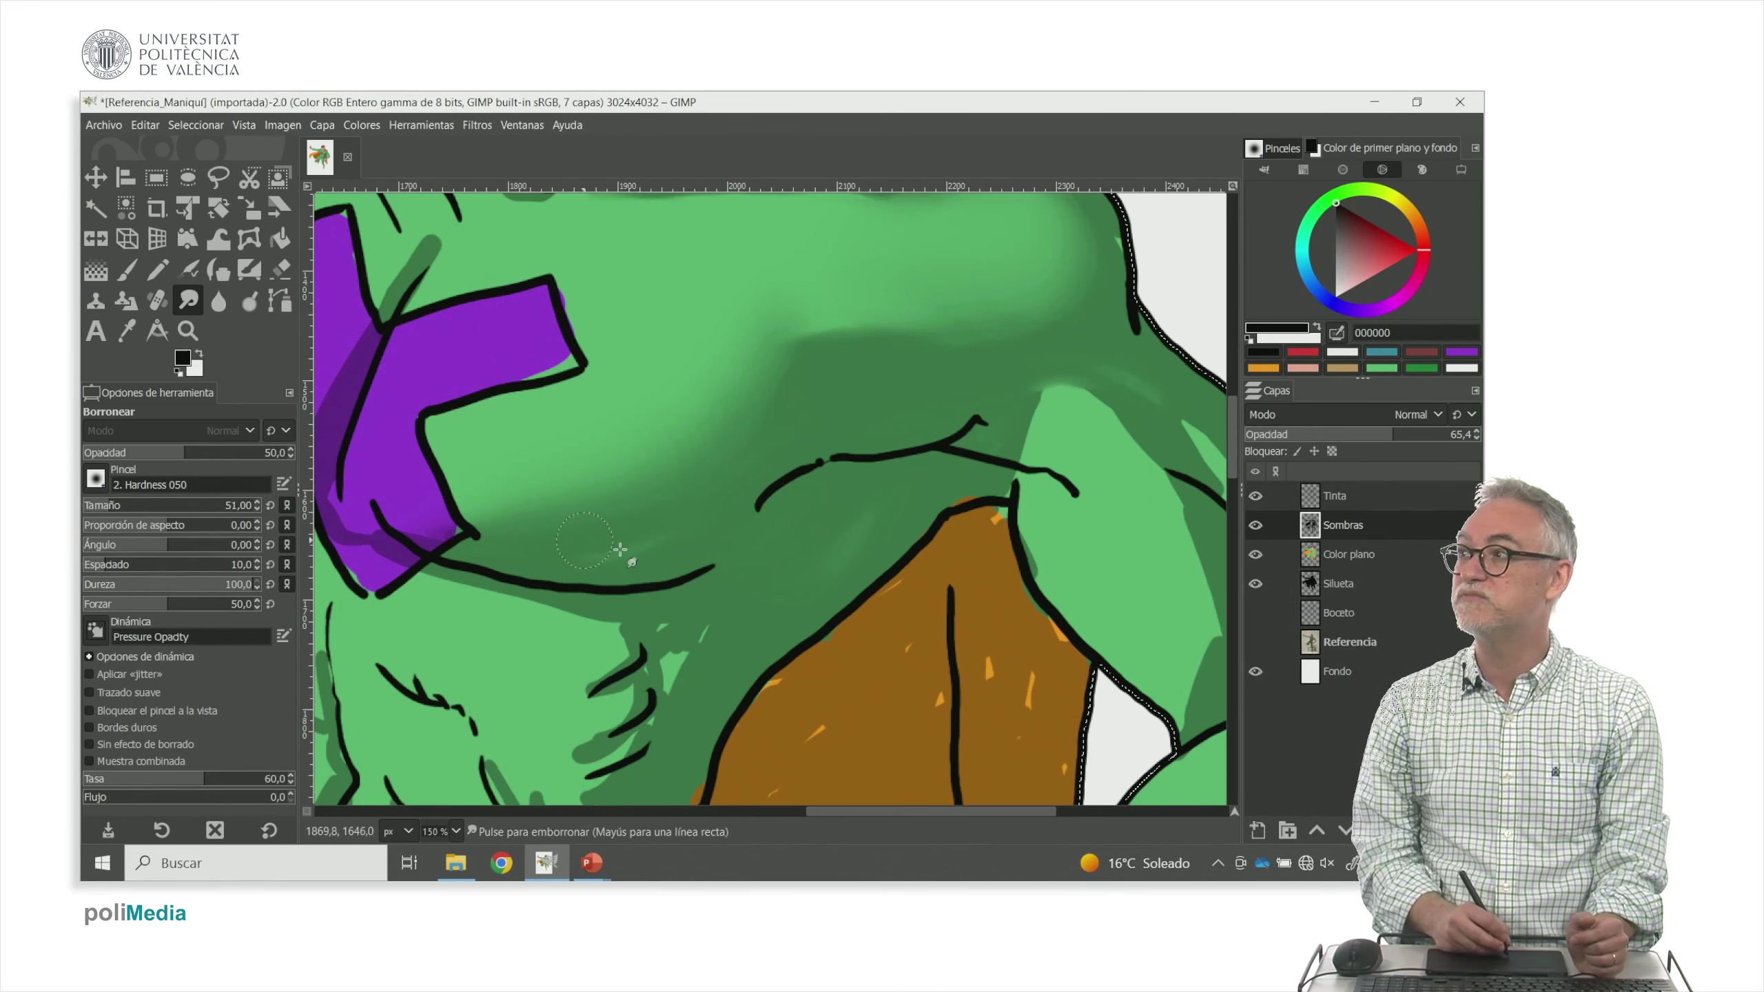
{"action": "mouse_move", "coordinate": [442, 564]}
{"action": "left_mouse_down"}
{"action": "mouse_move", "coordinate": [535, 492]}
{"action": "mouse_move", "coordinate": [702, 542]}
{"action": "mouse_move", "coordinate": [555, 512]}
{"action": "left_mouse_up"}
{"action": "mouse_move", "coordinate": [741, 531]}
{"action": "left_mouse_down"}
{"action": "mouse_move", "coordinate": [654, 611]}
{"action": "mouse_move", "coordinate": [720, 583]}
{"action": "mouse_move", "coordinate": [698, 529]}
{"action": "left_mouse_up"}
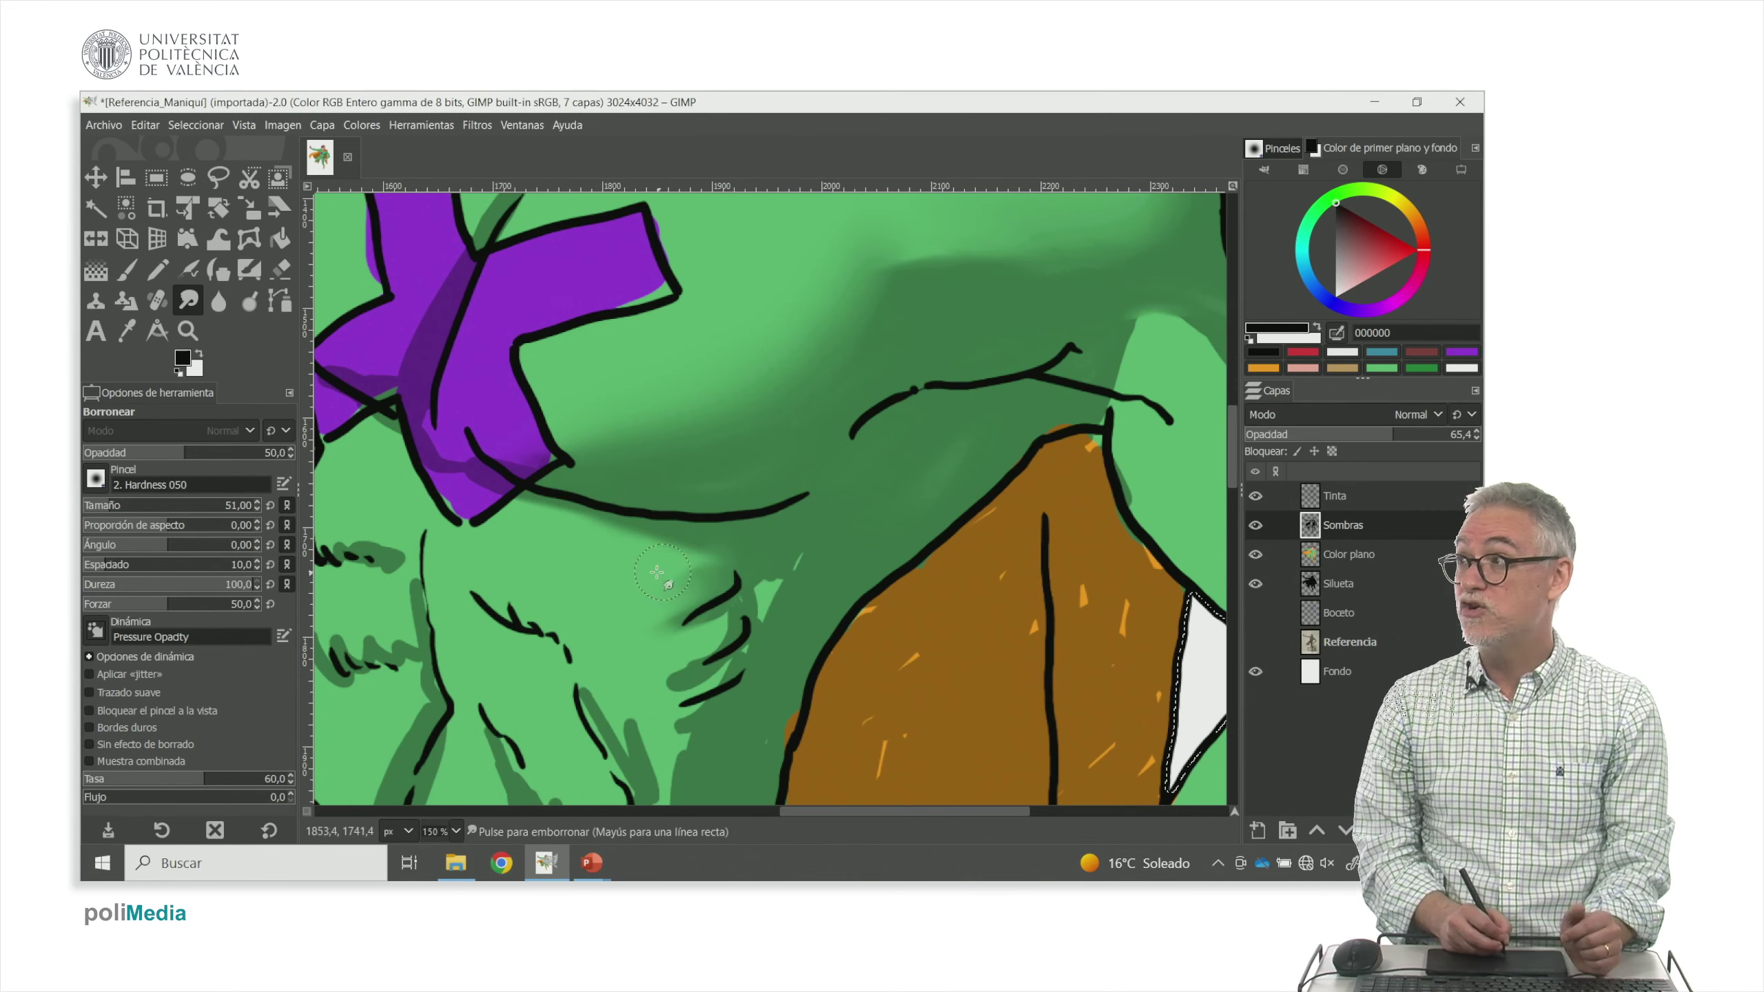
Smudge the shadow edges around the ribs and upper abdominal muscles below the chest
{"action": "mouse_move", "coordinate": [677, 591]}
{"action": "left_mouse_down"}
{"action": "mouse_move", "coordinate": [622, 617]}
{"action": "mouse_move", "coordinate": [681, 571]}
{"action": "mouse_move", "coordinate": [705, 662]}
{"action": "mouse_move", "coordinate": [722, 635]}
{"action": "mouse_move", "coordinate": [644, 671]}
{"action": "mouse_move", "coordinate": [673, 652]}
{"action": "mouse_move", "coordinate": [616, 651]}
{"action": "mouse_move", "coordinate": [687, 639]}
{"action": "mouse_move", "coordinate": [685, 688]}
{"action": "left_mouse_up"}
{"action": "scroll", "coordinate": [592, 492], "scroll_direction": "down", "scroll_amount": 3}
{"action": "scroll", "coordinate": [593, 492], "scroll_direction": "left", "scroll_amount": 2}
{"action": "mouse_move", "coordinate": [468, 501]}
{"action": "left_mouse_down"}
{"action": "mouse_move", "coordinate": [433, 542]}
{"action": "mouse_move", "coordinate": [459, 516]}
{"action": "mouse_move", "coordinate": [399, 536]}
{"action": "left_mouse_up"}
{"action": "mouse_move", "coordinate": [453, 463]}
{"action": "left_mouse_down"}
{"action": "mouse_move", "coordinate": [401, 442]}
{"action": "mouse_move", "coordinate": [436, 443]}
{"action": "left_mouse_up"}
{"action": "left_click_drag", "start_coordinate": [632, 656], "coordinate": [567, 687]}
{"action": "mouse_move", "coordinate": [635, 597]}
{"action": "left_mouse_down"}
{"action": "mouse_move", "coordinate": [695, 639]}
{"action": "mouse_move", "coordinate": [701, 688]}
{"action": "mouse_move", "coordinate": [727, 661]}
{"action": "left_mouse_up"}
{"action": "left_click_drag", "start_coordinate": [813, 519], "coordinate": [856, 458]}
{"action": "left_click_drag", "start_coordinate": [750, 599], "coordinate": [805, 549]}
{"action": "mouse_move", "coordinate": [708, 650]}
{"action": "left_mouse_down"}
{"action": "mouse_move", "coordinate": [702, 721]}
{"action": "mouse_move", "coordinate": [674, 597]}
{"action": "mouse_move", "coordinate": [712, 721]}
{"action": "left_mouse_up"}
Smudge the abdominal shadows just above the belt and on both sides of the centre line
{"action": "scroll", "coordinate": [796, 390], "scroll_direction": "down", "scroll_amount": 3}
{"action": "scroll", "coordinate": [796, 391], "scroll_direction": "left", "scroll_amount": 3}
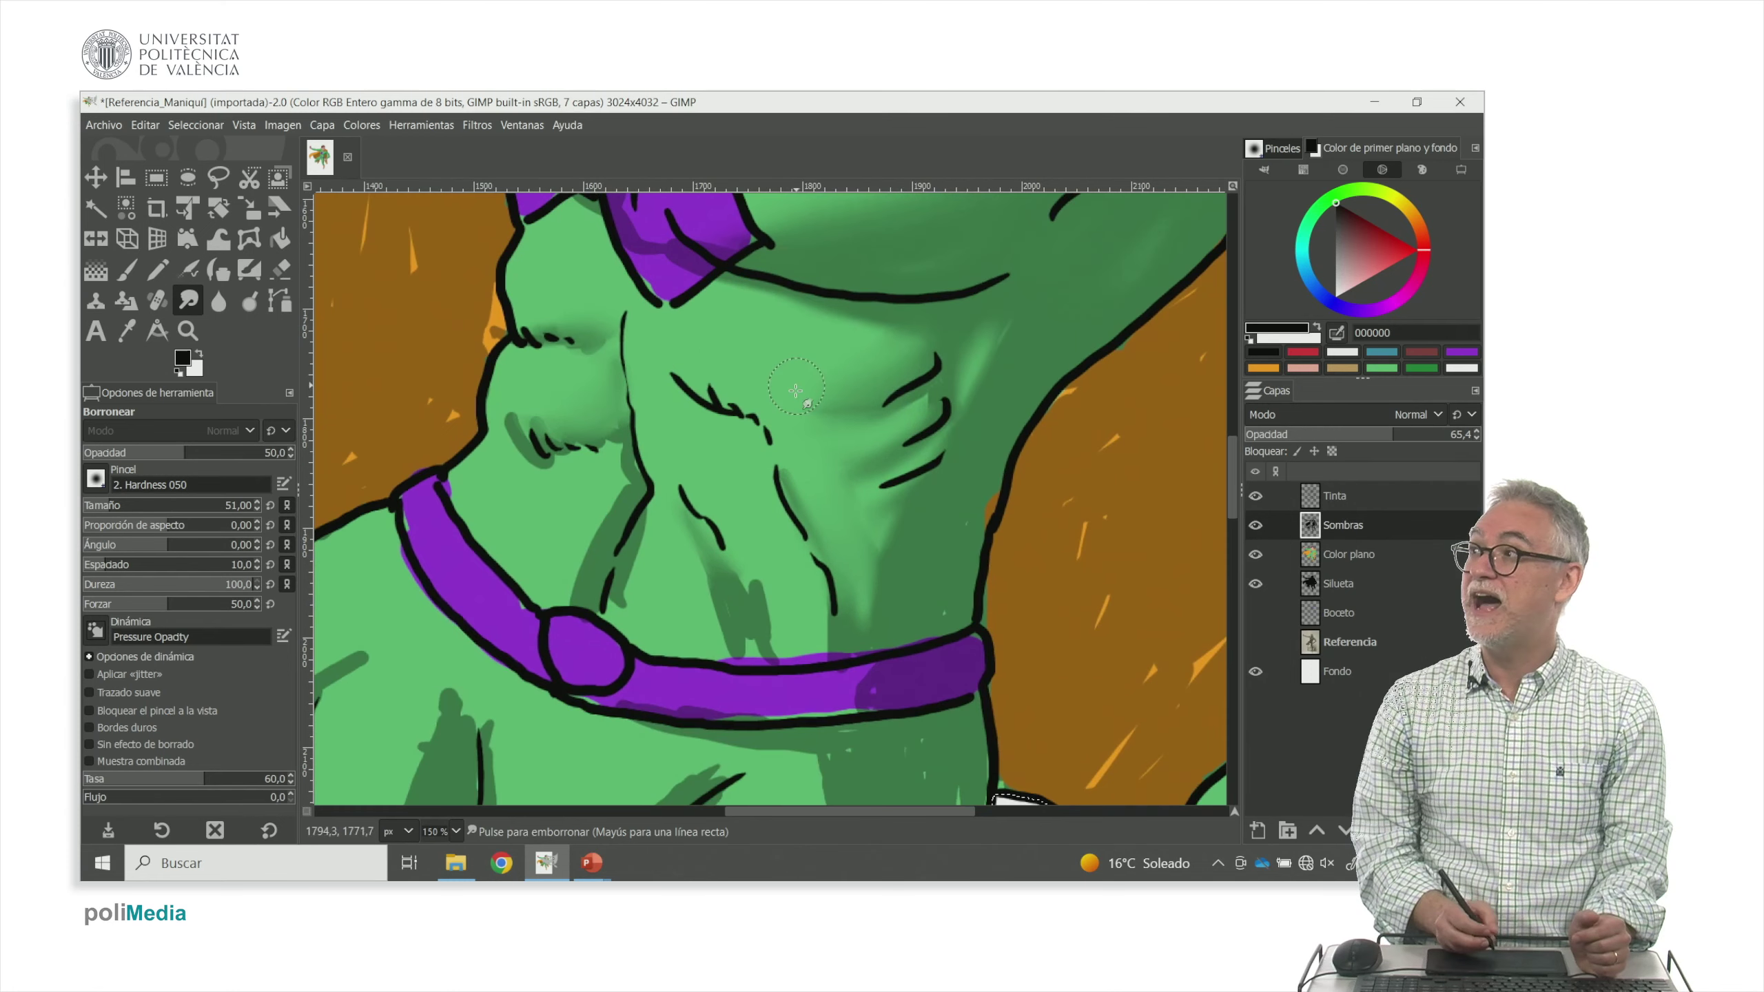
{"action": "left_click_drag", "start_coordinate": [735, 582], "coordinate": [754, 653]}
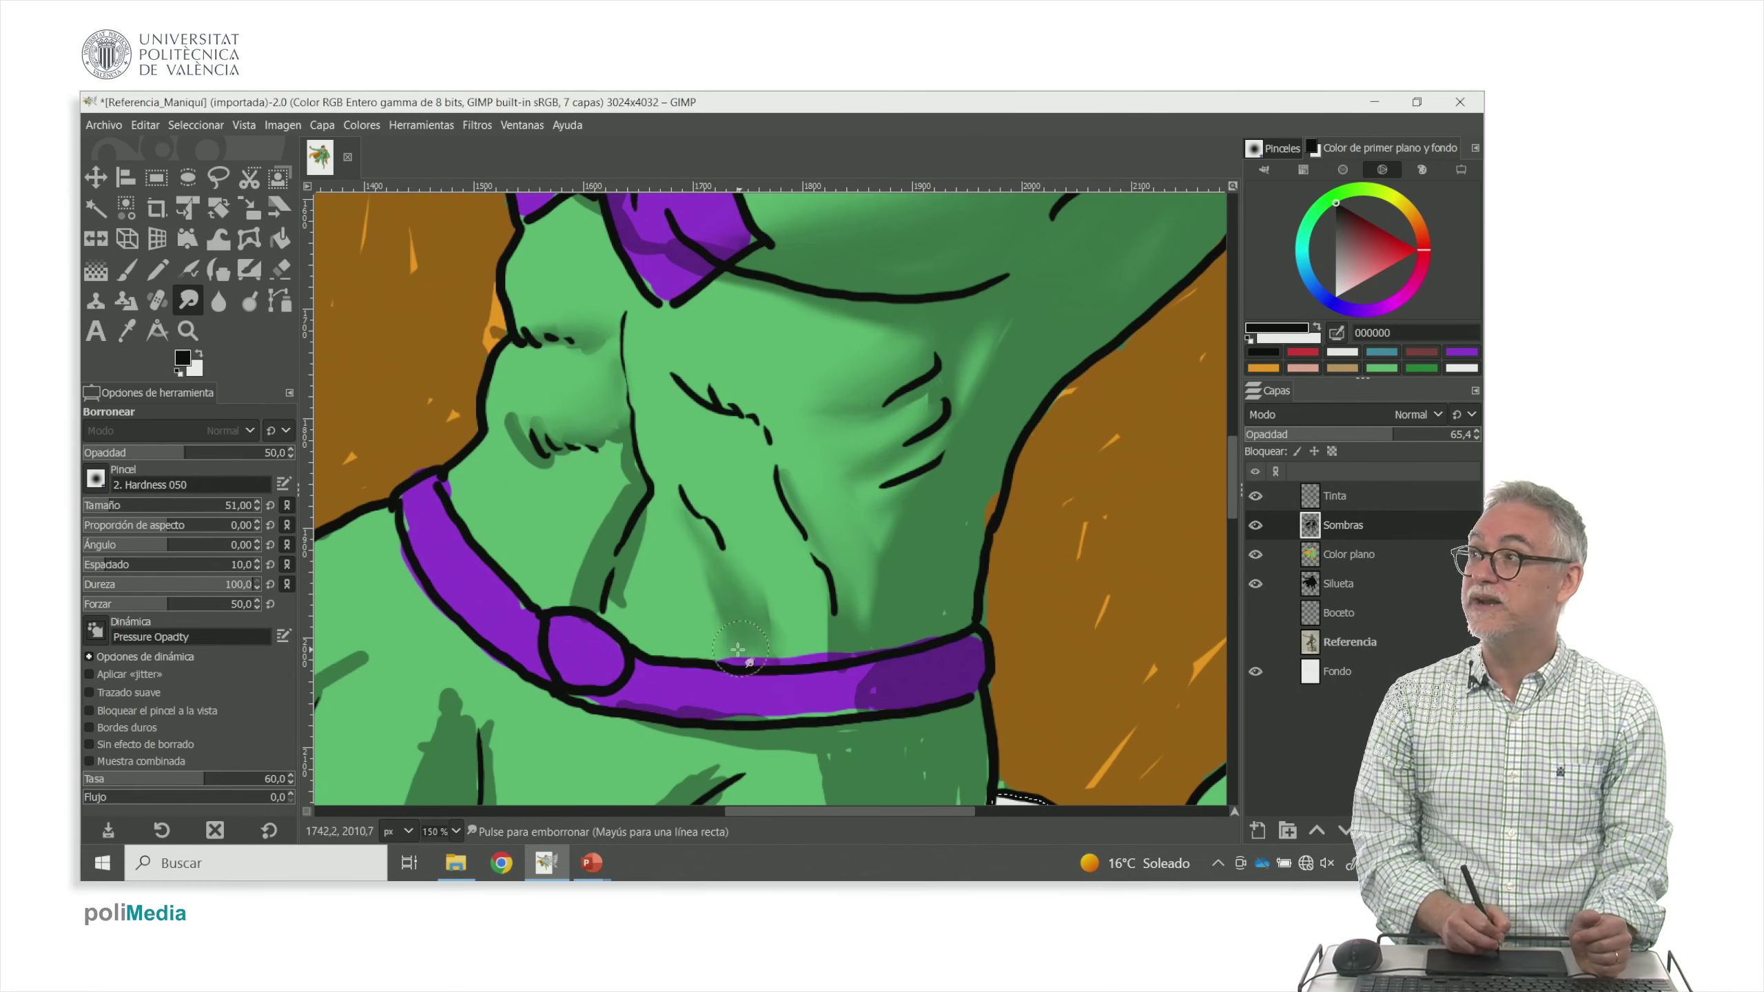
{"action": "mouse_move", "coordinate": [605, 492]}
{"action": "left_mouse_down"}
{"action": "mouse_move", "coordinate": [583, 556]}
{"action": "mouse_move", "coordinate": [625, 480]}
{"action": "mouse_move", "coordinate": [583, 583]}
{"action": "mouse_move", "coordinate": [545, 596]}
{"action": "mouse_move", "coordinate": [615, 520]}
{"action": "mouse_move", "coordinate": [566, 547]}
{"action": "left_mouse_up"}
{"action": "mouse_move", "coordinate": [577, 405]}
{"action": "left_mouse_down"}
{"action": "mouse_move", "coordinate": [528, 396]}
{"action": "mouse_move", "coordinate": [562, 447]}
{"action": "left_mouse_up"}
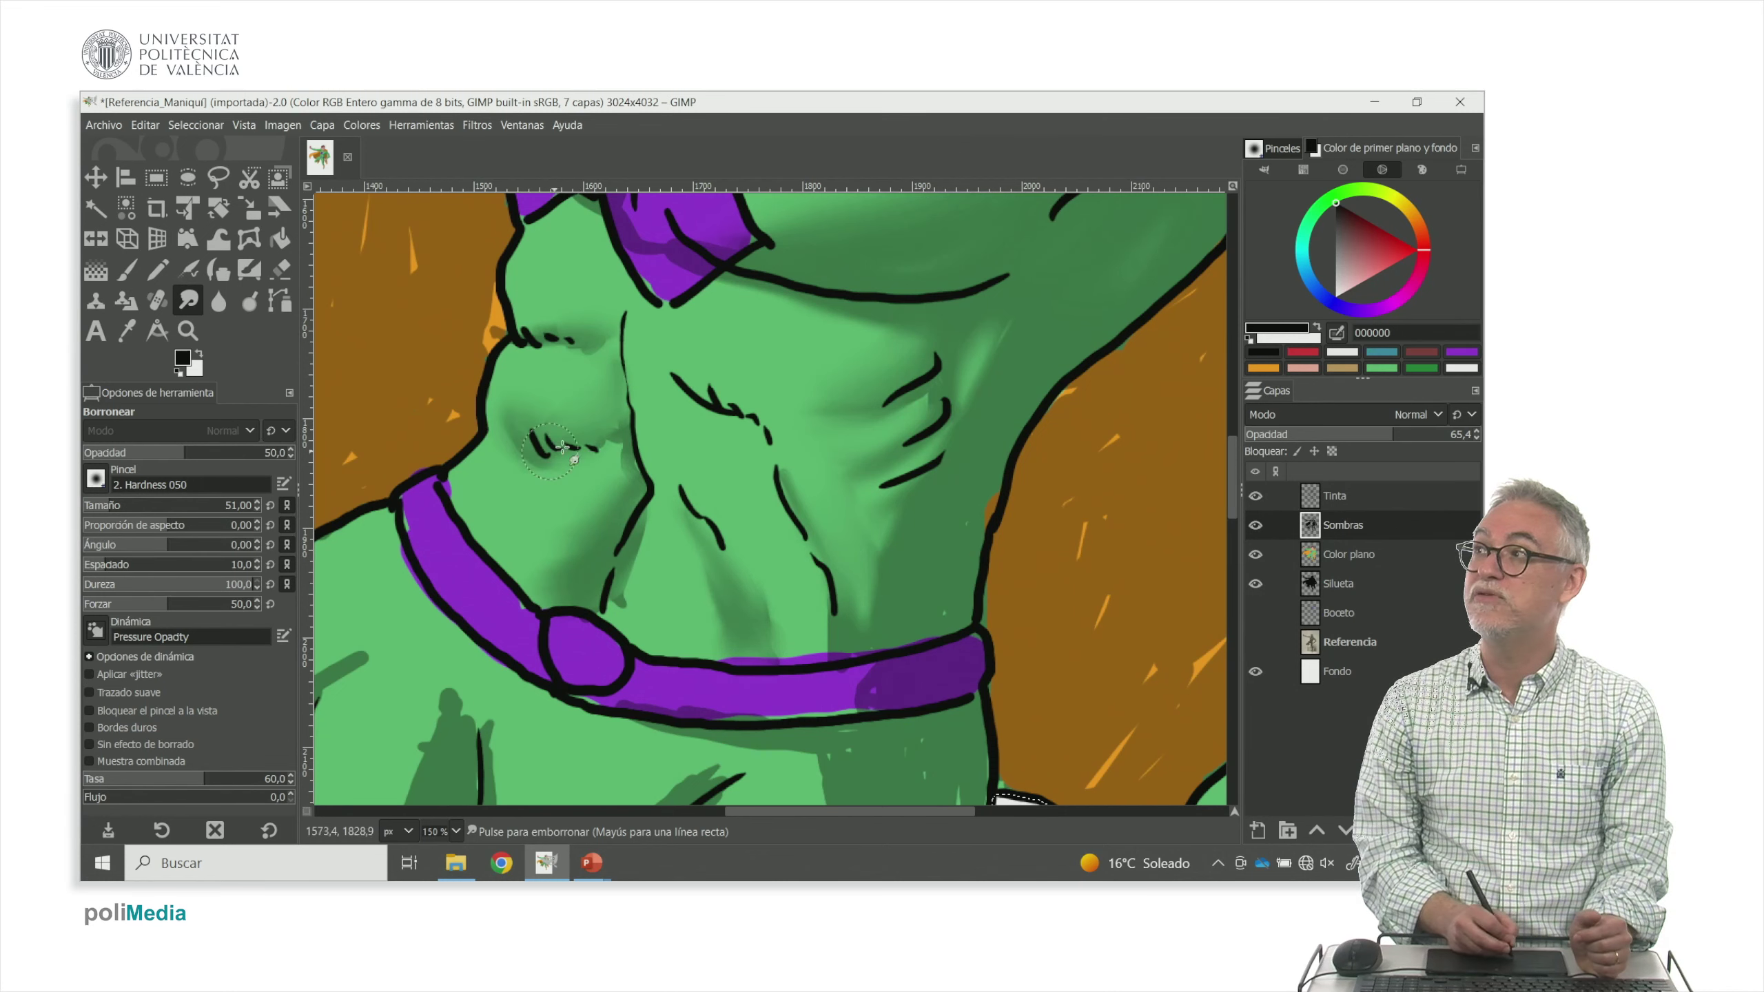
{"action": "left_click_drag", "start_coordinate": [548, 311], "coordinate": [563, 333]}
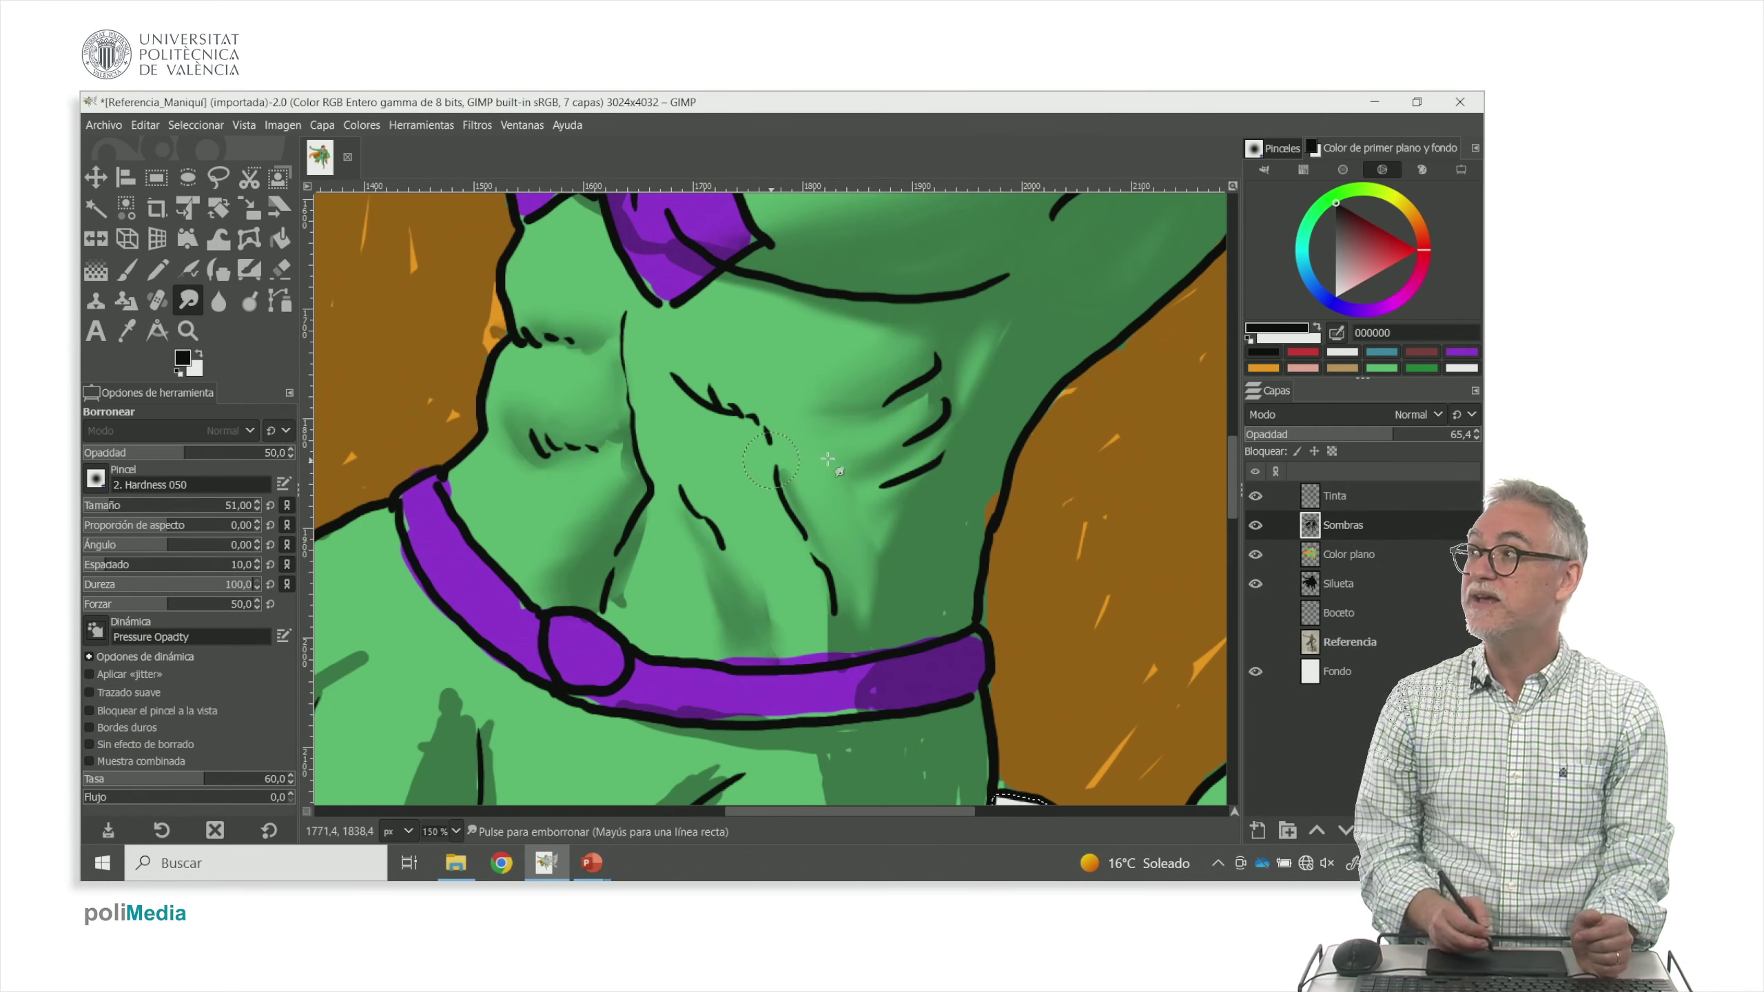
Blend the orange specks in the cape between torso and bent arm, and soften the upper arm's shadow edges
{"action": "scroll", "coordinate": [828, 459], "scroll_direction": "right", "scroll_amount": 5}
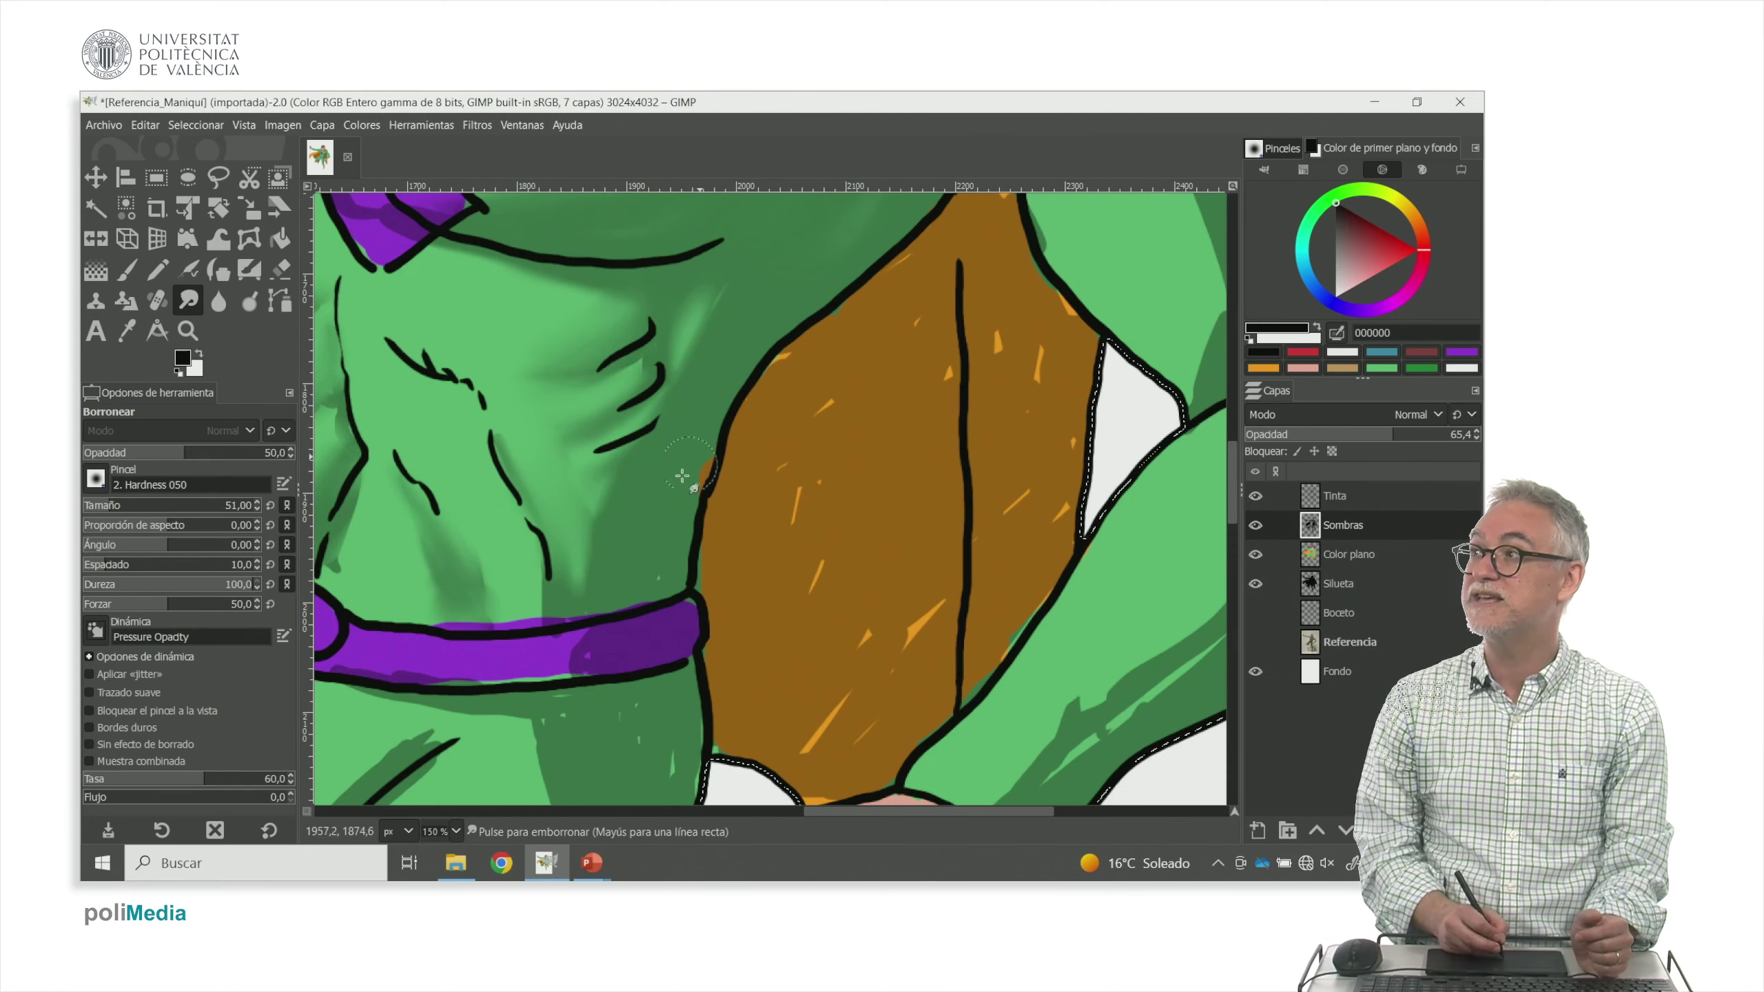
{"action": "mouse_move", "coordinate": [711, 448]}
{"action": "left_mouse_down"}
{"action": "mouse_move", "coordinate": [648, 578]}
{"action": "mouse_move", "coordinate": [972, 389]}
{"action": "mouse_move", "coordinate": [815, 503]}
{"action": "mouse_move", "coordinate": [821, 397]}
{"action": "mouse_move", "coordinate": [788, 370]}
{"action": "mouse_move", "coordinate": [927, 335]}
{"action": "mouse_move", "coordinate": [966, 357]}
{"action": "mouse_move", "coordinate": [977, 418]}
{"action": "mouse_move", "coordinate": [1048, 277]}
{"action": "left_mouse_up"}
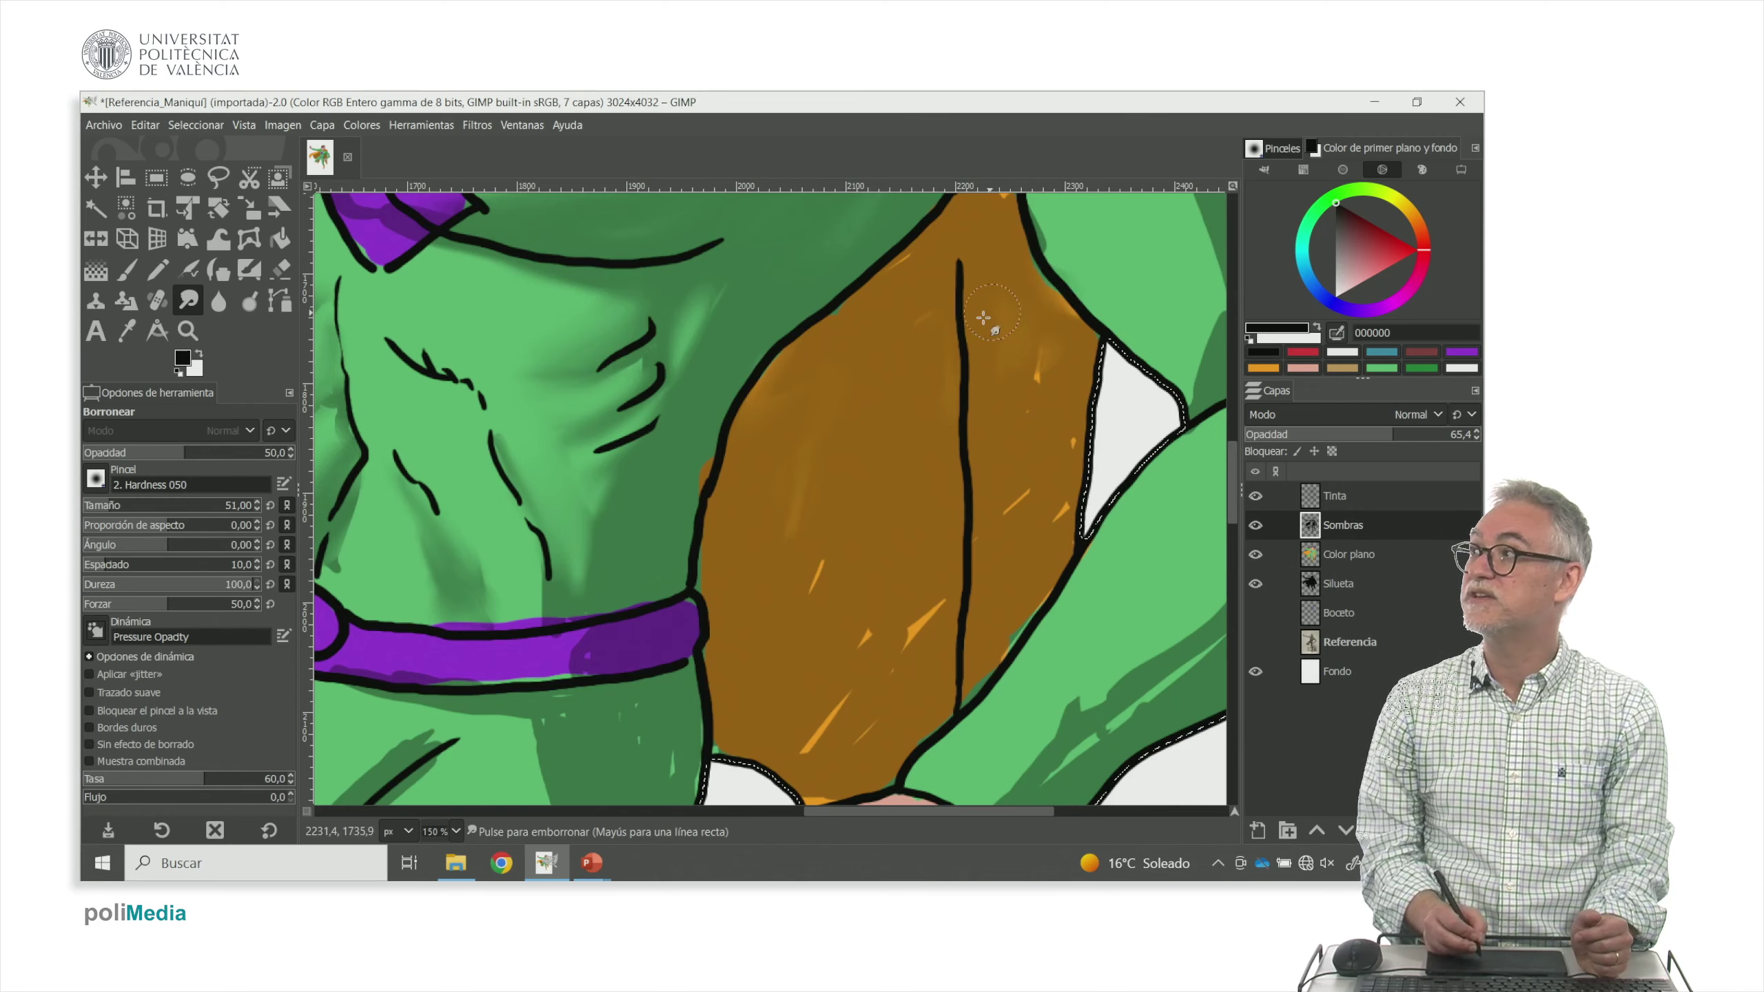
{"action": "scroll", "coordinate": [784, 506], "scroll_direction": "up", "scroll_amount": 3}
{"action": "scroll", "coordinate": [783, 506], "scroll_direction": "right", "scroll_amount": 2}
{"action": "mouse_move", "coordinate": [914, 394]}
{"action": "left_mouse_down"}
{"action": "mouse_move", "coordinate": [882, 449]}
{"action": "mouse_move", "coordinate": [888, 490]}
{"action": "mouse_move", "coordinate": [864, 383]}
{"action": "mouse_move", "coordinate": [891, 298]}
{"action": "mouse_move", "coordinate": [806, 320]}
{"action": "mouse_move", "coordinate": [875, 348]}
{"action": "mouse_move", "coordinate": [884, 276]}
{"action": "mouse_move", "coordinate": [903, 279]}
{"action": "mouse_move", "coordinate": [1002, 428]}
{"action": "mouse_move", "coordinate": [1009, 400]}
{"action": "mouse_move", "coordinate": [982, 381]}
{"action": "mouse_move", "coordinate": [1046, 545]}
{"action": "mouse_move", "coordinate": [1028, 592]}
{"action": "mouse_move", "coordinate": [1018, 420]}
{"action": "mouse_move", "coordinate": [964, 338]}
{"action": "mouse_move", "coordinate": [1047, 550]}
{"action": "mouse_move", "coordinate": [1031, 456]}
{"action": "mouse_move", "coordinate": [1033, 601]}
{"action": "left_mouse_up"}
{"action": "mouse_move", "coordinate": [965, 364]}
{"action": "left_mouse_down"}
{"action": "mouse_move", "coordinate": [1085, 379]}
{"action": "mouse_move", "coordinate": [1092, 404]}
{"action": "mouse_move", "coordinate": [1007, 329]}
{"action": "mouse_move", "coordinate": [1098, 401]}
{"action": "mouse_move", "coordinate": [1142, 525]}
{"action": "left_mouse_up"}
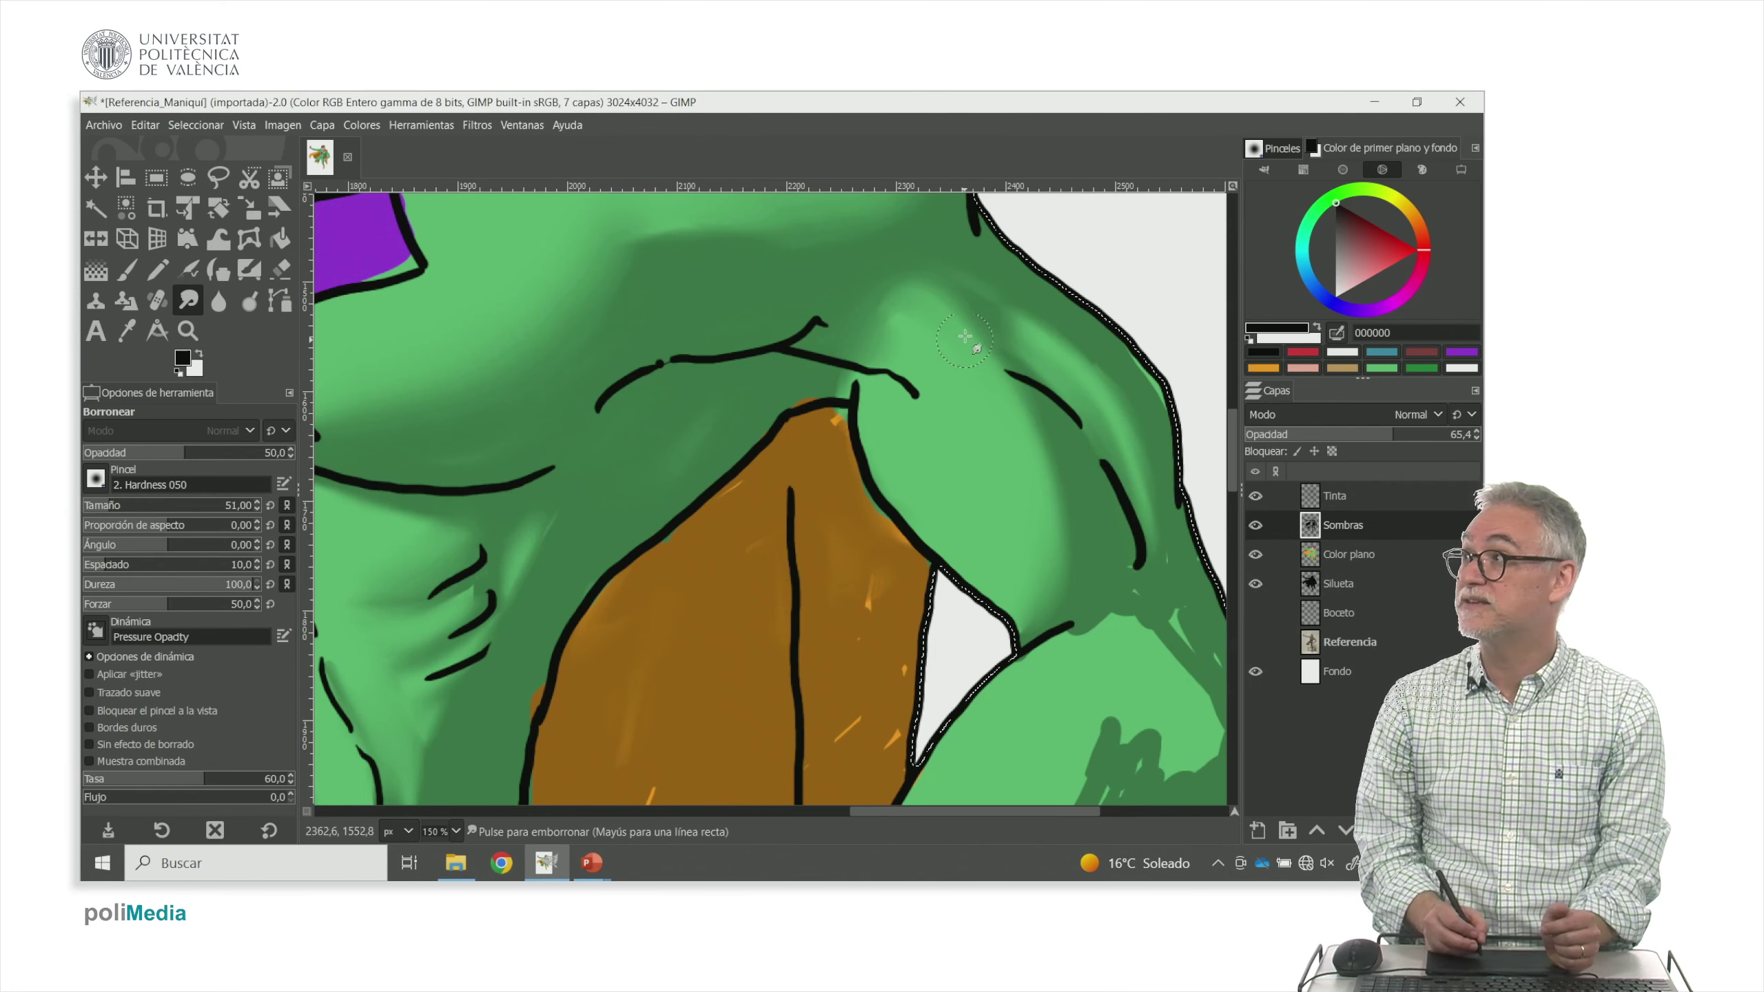
Smudge the shadow edges around the elbow and along the forearm of the bent arm
{"action": "scroll", "coordinate": [889, 335], "scroll_direction": "down", "scroll_amount": 3}
{"action": "scroll", "coordinate": [888, 335], "scroll_direction": "right", "scroll_amount": 3}
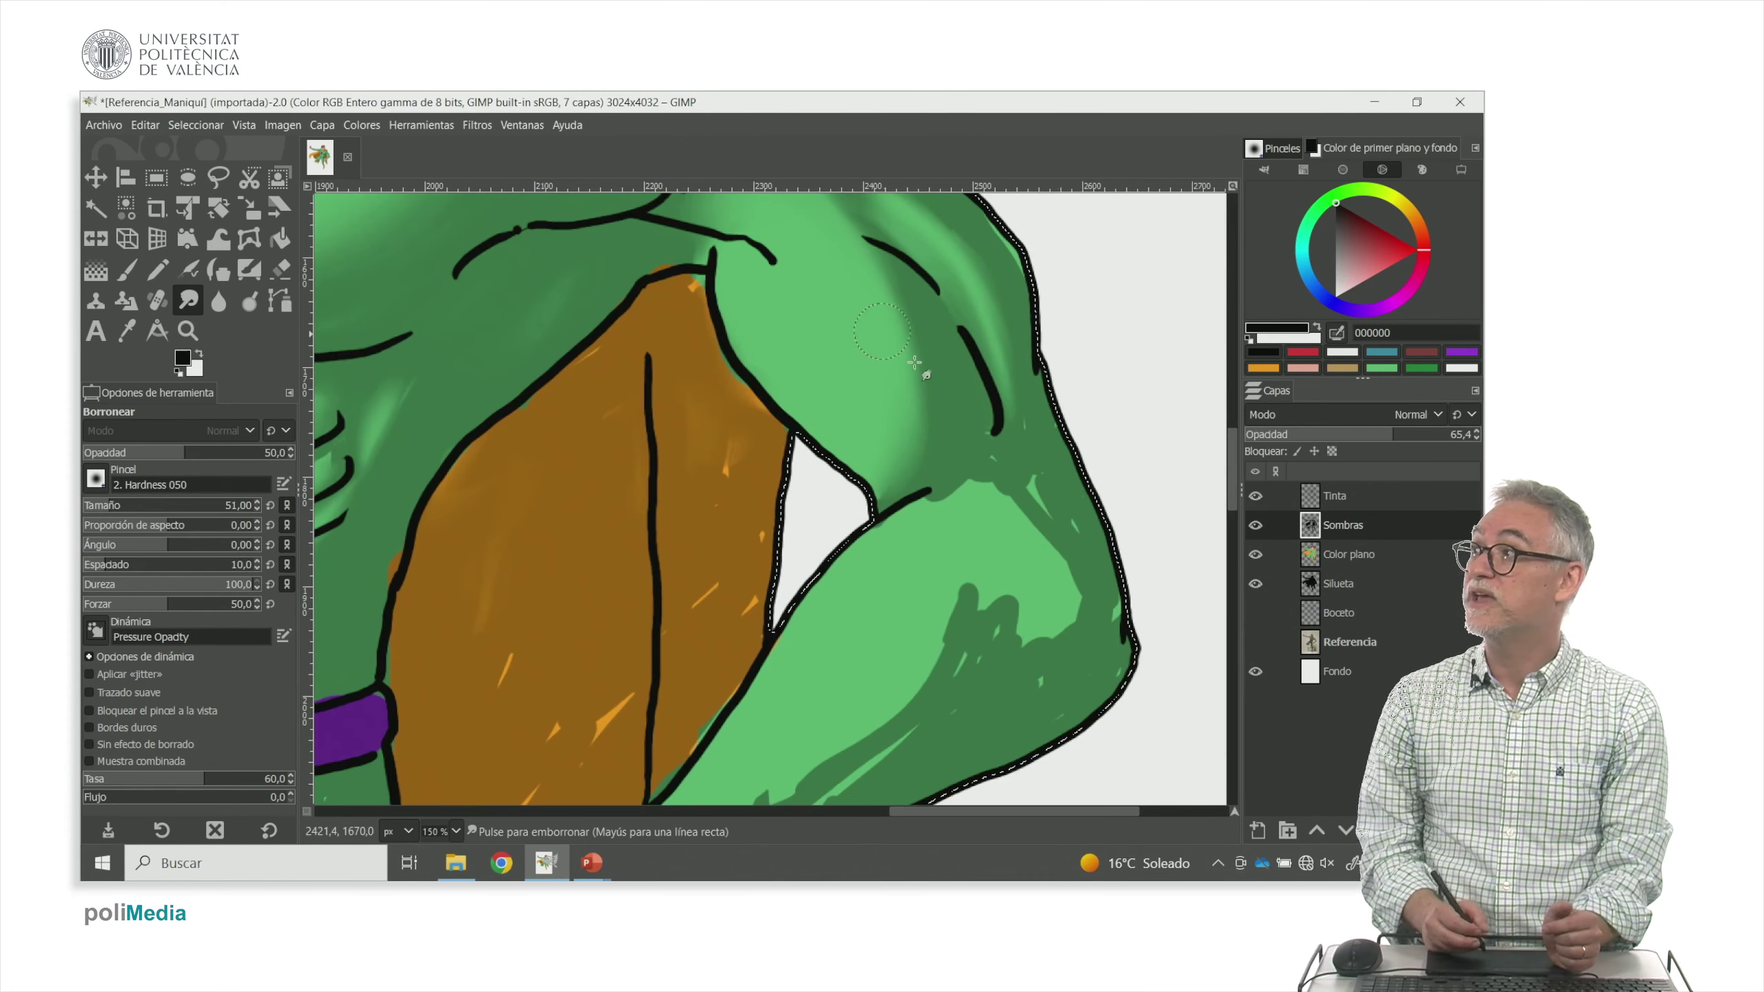
{"action": "mouse_move", "coordinate": [1040, 494]}
{"action": "left_mouse_down"}
{"action": "mouse_move", "coordinate": [1062, 535]}
{"action": "mouse_move", "coordinate": [1045, 601]}
{"action": "mouse_move", "coordinate": [962, 611]}
{"action": "mouse_move", "coordinate": [937, 502]}
{"action": "mouse_move", "coordinate": [1000, 500]}
{"action": "mouse_move", "coordinate": [1059, 549]}
{"action": "mouse_move", "coordinate": [997, 584]}
{"action": "mouse_move", "coordinate": [966, 556]}
{"action": "mouse_move", "coordinate": [927, 670]}
{"action": "left_mouse_up"}
{"action": "scroll", "coordinate": [928, 670], "scroll_direction": "down", "scroll_amount": 4}
{"action": "scroll", "coordinate": [927, 671], "scroll_direction": "left", "scroll_amount": 3}
{"action": "mouse_move", "coordinate": [903, 611]}
{"action": "left_mouse_down"}
{"action": "mouse_move", "coordinate": [995, 589]}
{"action": "mouse_move", "coordinate": [987, 571]}
{"action": "mouse_move", "coordinate": [1042, 530]}
{"action": "mouse_move", "coordinate": [832, 682]}
{"action": "mouse_move", "coordinate": [888, 564]}
{"action": "mouse_move", "coordinate": [826, 698]}
{"action": "mouse_move", "coordinate": [803, 735]}
{"action": "left_mouse_up"}
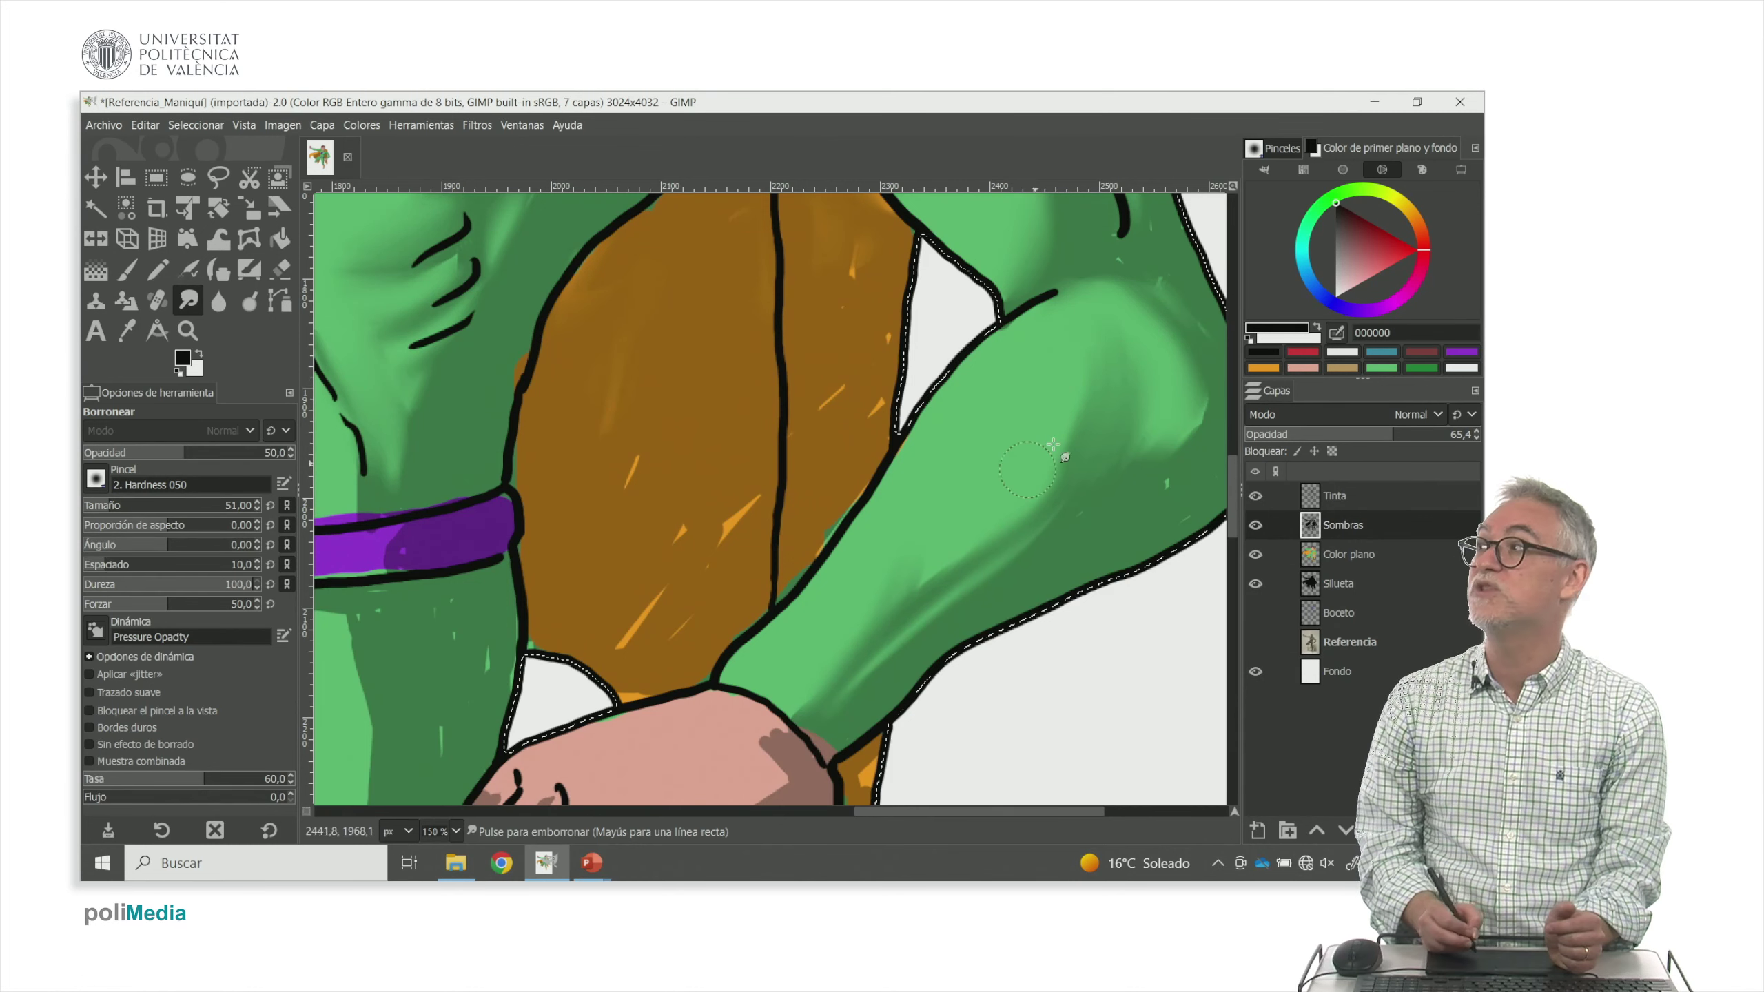
{"action": "scroll", "coordinate": [1054, 444], "scroll_direction": "right", "scroll_amount": 3}
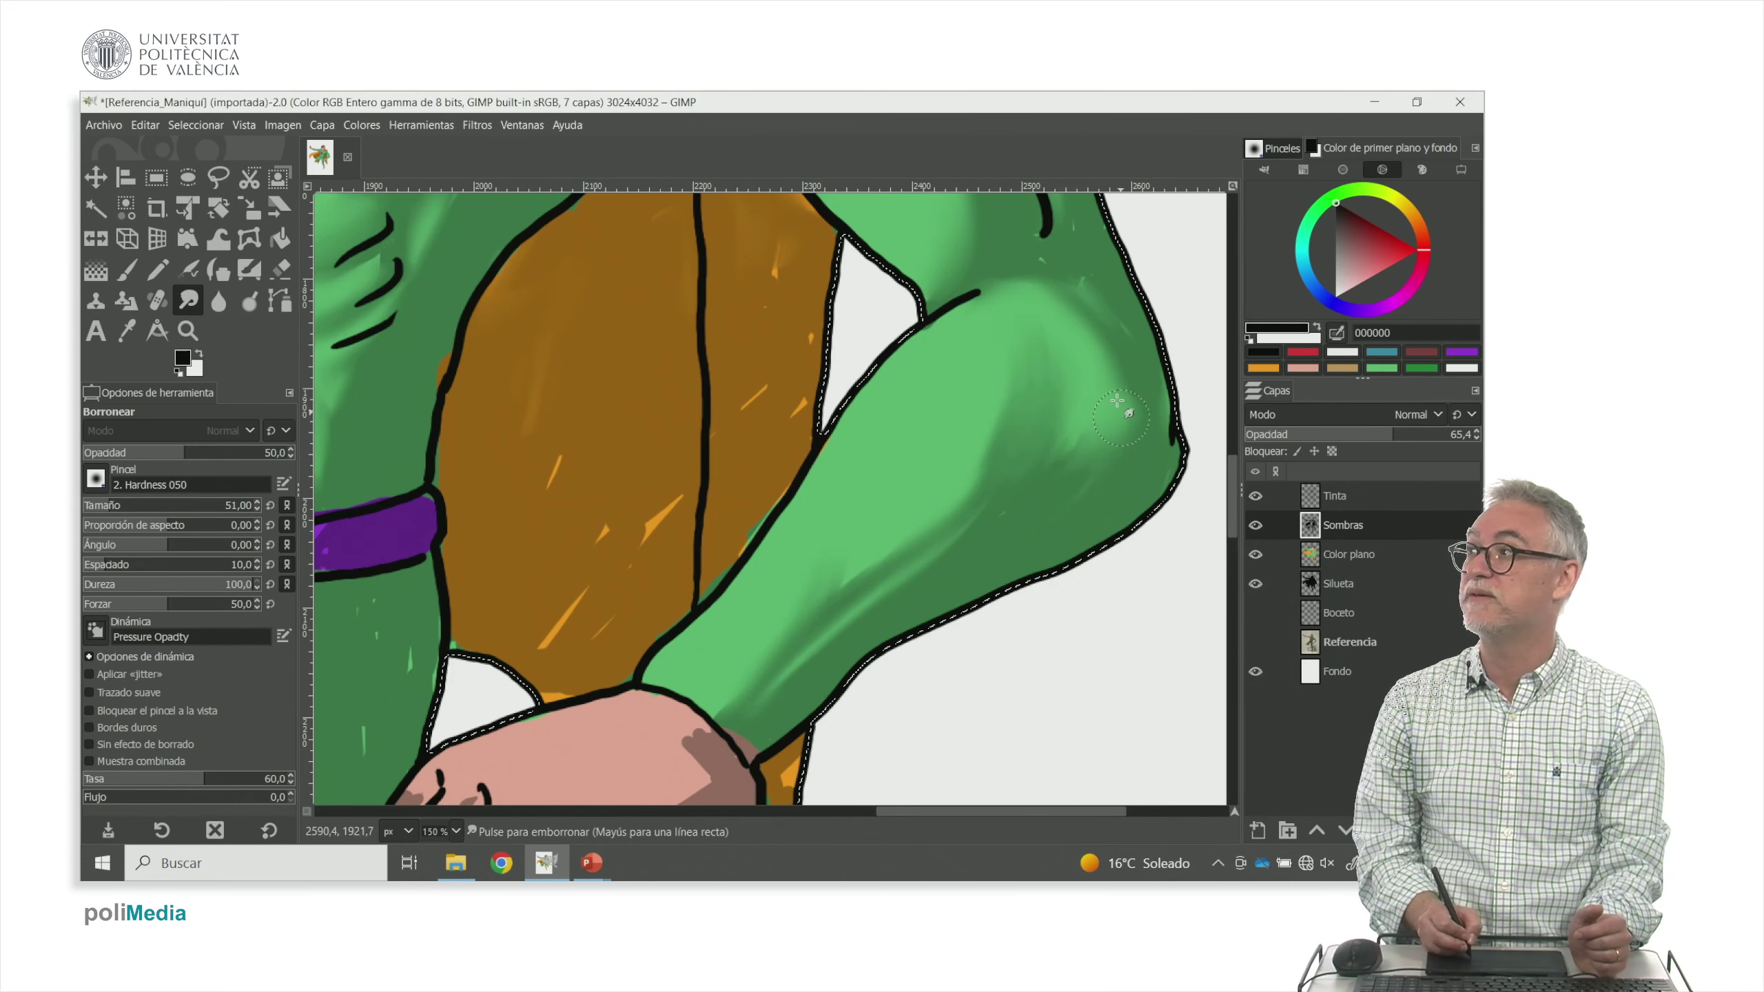
Smudge the shadows on the wrist, back of the hand and fingers of the lowered fist
{"action": "mouse_move", "coordinate": [853, 613]}
{"action": "left_mouse_down"}
{"action": "mouse_move", "coordinate": [762, 721]}
{"action": "mouse_move", "coordinate": [865, 587]}
{"action": "left_mouse_up"}
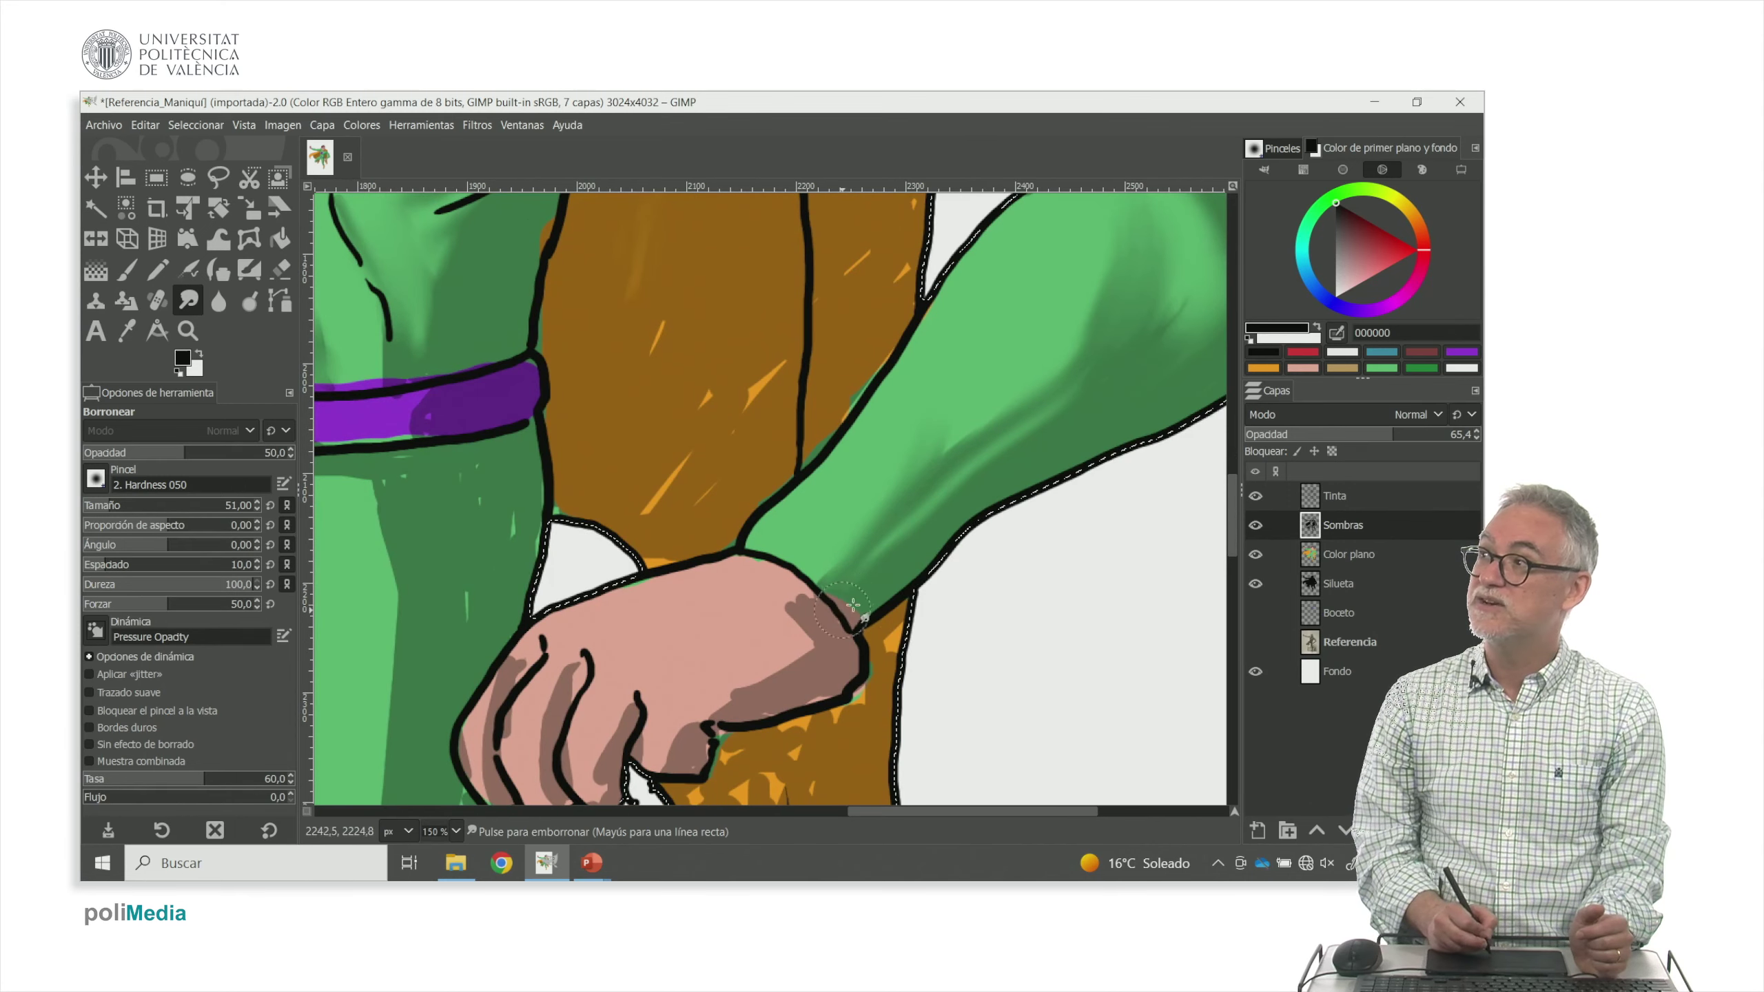
{"action": "mouse_move", "coordinate": [771, 614]}
{"action": "left_mouse_down"}
{"action": "mouse_move", "coordinate": [761, 667]}
{"action": "mouse_move", "coordinate": [791, 644]}
{"action": "mouse_move", "coordinate": [688, 693]}
{"action": "mouse_move", "coordinate": [681, 742]}
{"action": "mouse_move", "coordinate": [668, 690]}
{"action": "mouse_move", "coordinate": [634, 680]}
{"action": "mouse_move", "coordinate": [608, 707]}
{"action": "mouse_move", "coordinate": [706, 543]}
{"action": "mouse_move", "coordinate": [742, 522]}
{"action": "mouse_move", "coordinate": [722, 611]}
{"action": "left_mouse_up"}
{"action": "left_click_drag", "start_coordinate": [720, 544], "coordinate": [733, 601]}
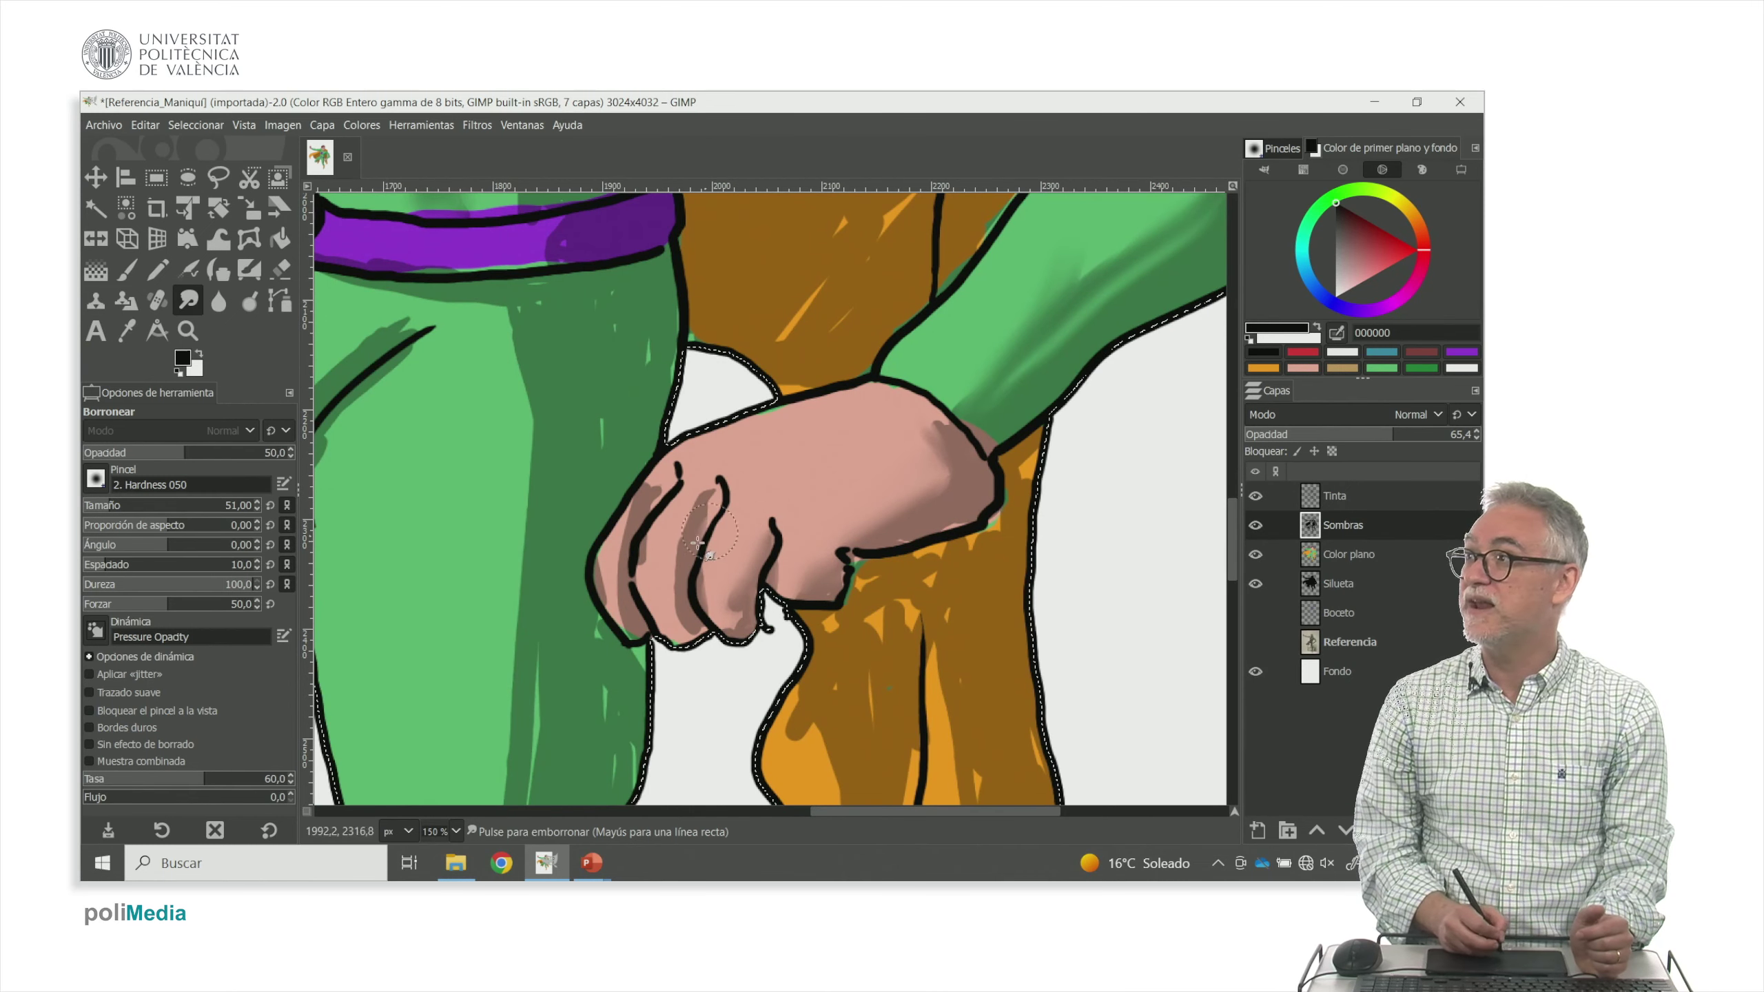
{"action": "left_click_drag", "start_coordinate": [684, 501], "coordinate": [657, 604]}
{"action": "mouse_move", "coordinate": [652, 489]}
{"action": "left_mouse_down"}
{"action": "mouse_move", "coordinate": [610, 574]}
{"action": "mouse_move", "coordinate": [629, 630]}
{"action": "left_mouse_up"}
Smudge the shadow edge down the hanging cape's outer fold, enlarging the brush size to 108 for the final strokes
{"action": "scroll", "coordinate": [629, 629], "scroll_direction": "down", "scroll_amount": 5}
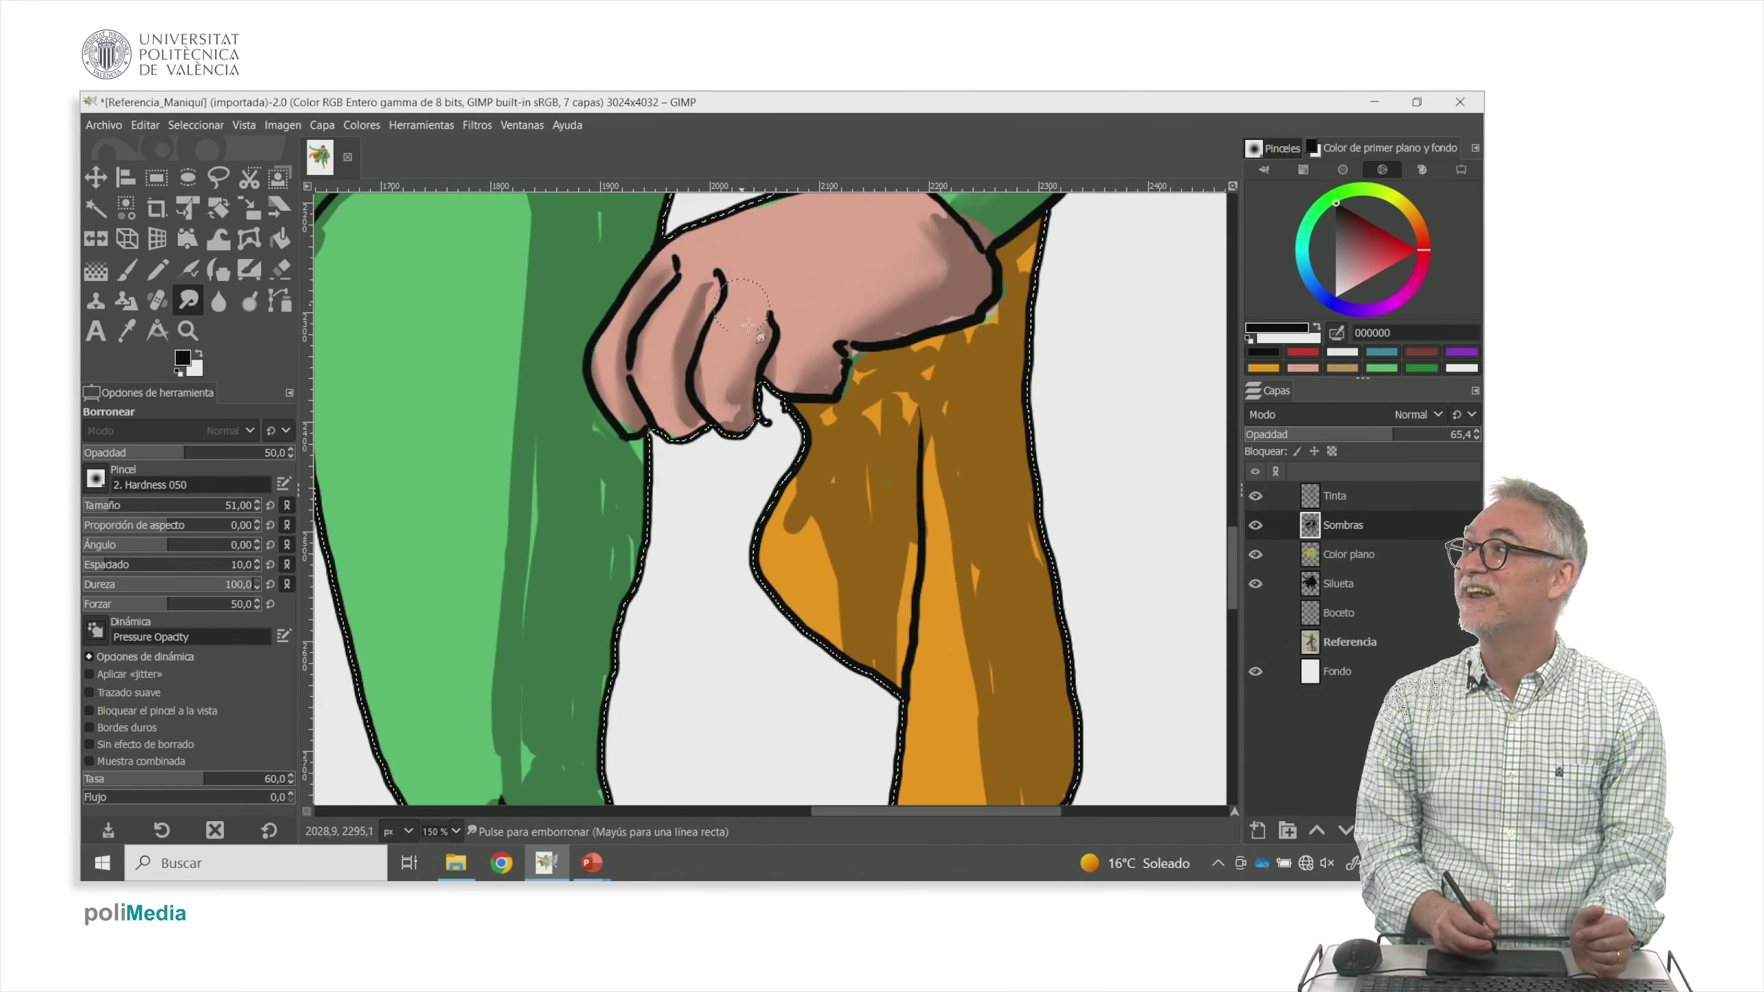
{"action": "mouse_move", "coordinate": [946, 385]}
{"action": "left_mouse_down"}
{"action": "mouse_move", "coordinate": [1033, 246]}
{"action": "mouse_move", "coordinate": [936, 410]}
{"action": "mouse_move", "coordinate": [973, 640]}
{"action": "left_mouse_up"}
{"action": "scroll", "coordinate": [930, 451], "scroll_direction": "down", "scroll_amount": 3}
{"action": "mouse_move", "coordinate": [915, 396]}
{"action": "left_mouse_down"}
{"action": "mouse_move", "coordinate": [972, 667]}
{"action": "mouse_move", "coordinate": [913, 433]}
{"action": "mouse_move", "coordinate": [923, 556]}
{"action": "left_mouse_up"}
{"action": "left_click", "coordinate": [129, 505]}
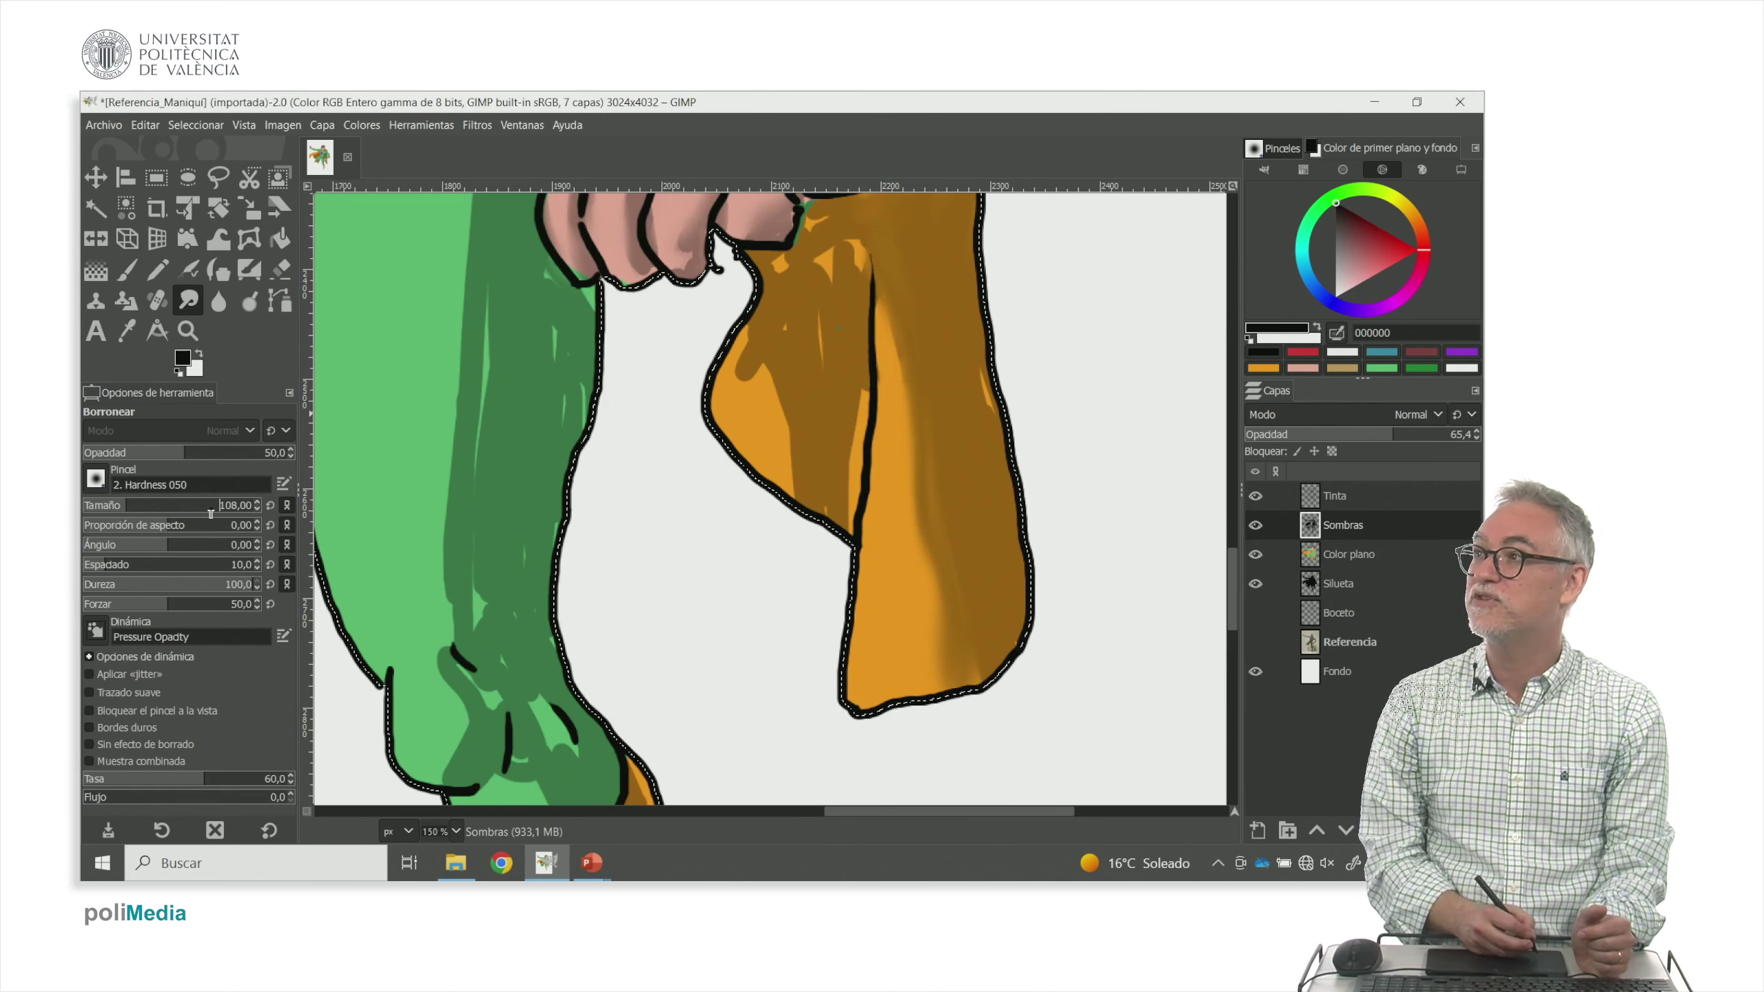
{"action": "mouse_move", "coordinate": [900, 461]}
{"action": "left_mouse_down"}
{"action": "mouse_move", "coordinate": [914, 422]}
{"action": "mouse_move", "coordinate": [965, 635]}
{"action": "mouse_move", "coordinate": [964, 340]}
{"action": "mouse_move", "coordinate": [988, 438]}
{"action": "mouse_move", "coordinate": [945, 402]}
{"action": "mouse_move", "coordinate": [895, 320]}
{"action": "left_mouse_up"}
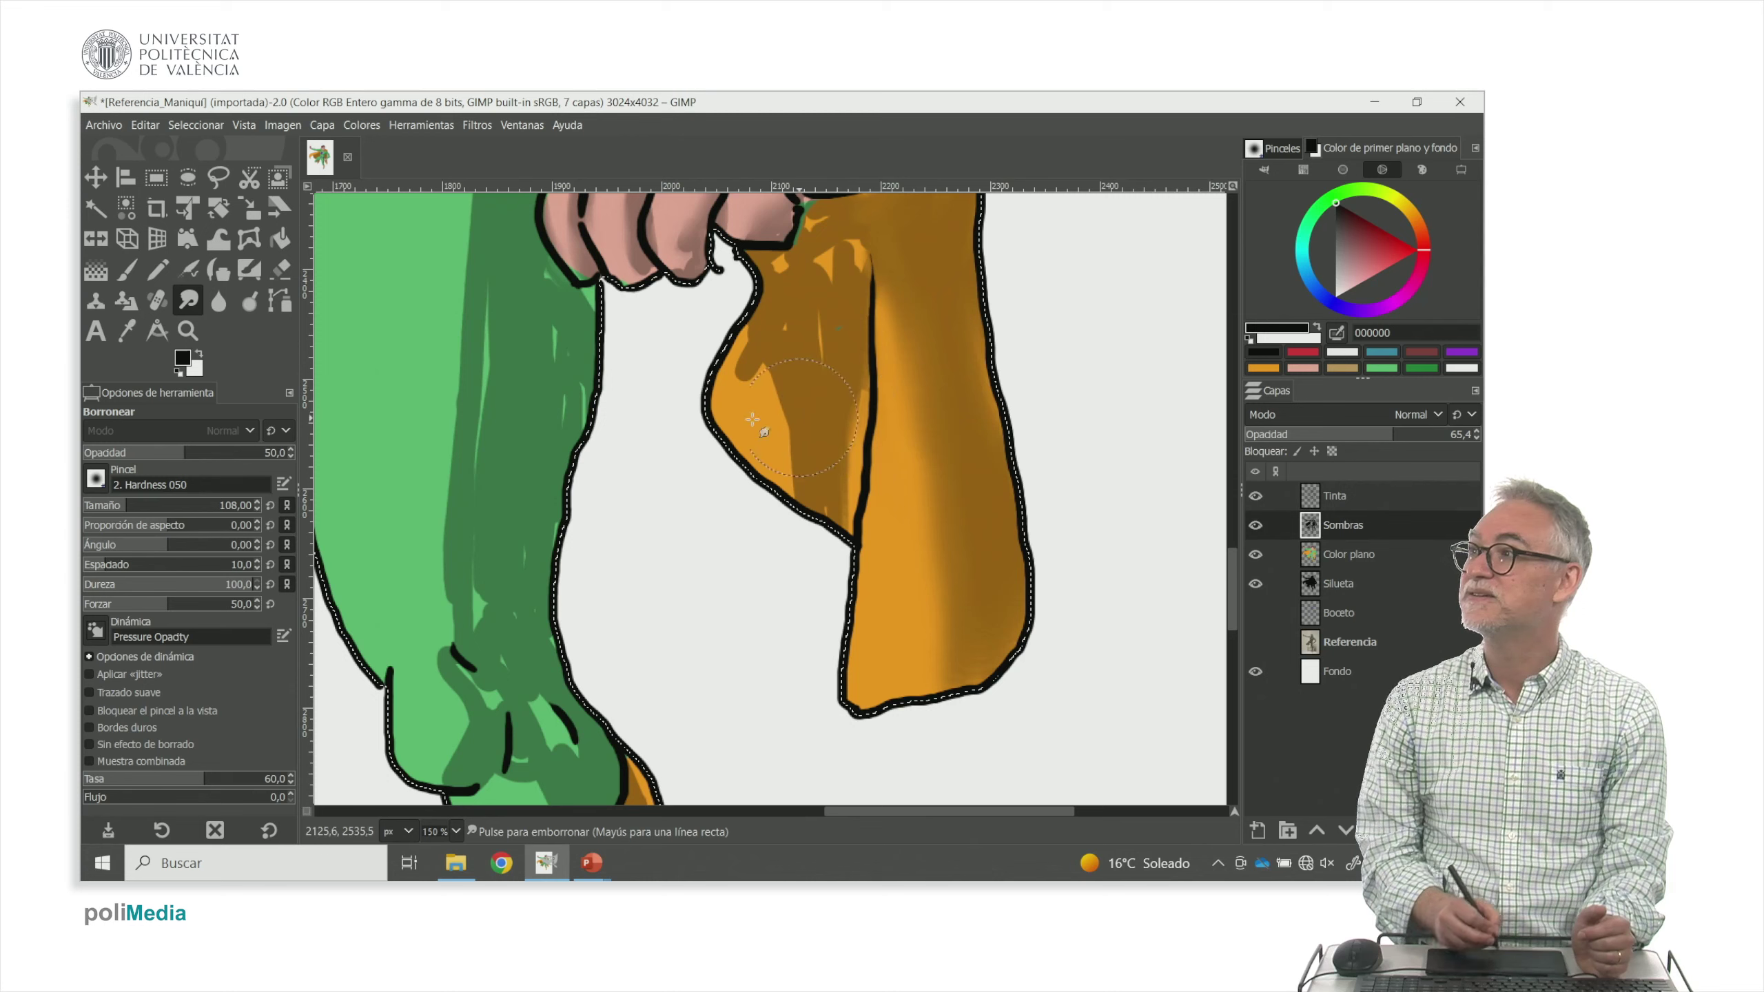
Set the smudge brush size to 57 and blend the shadow and specks on the cape's inner fold below the fist
{"action": "left_click", "coordinate": [119, 505]}
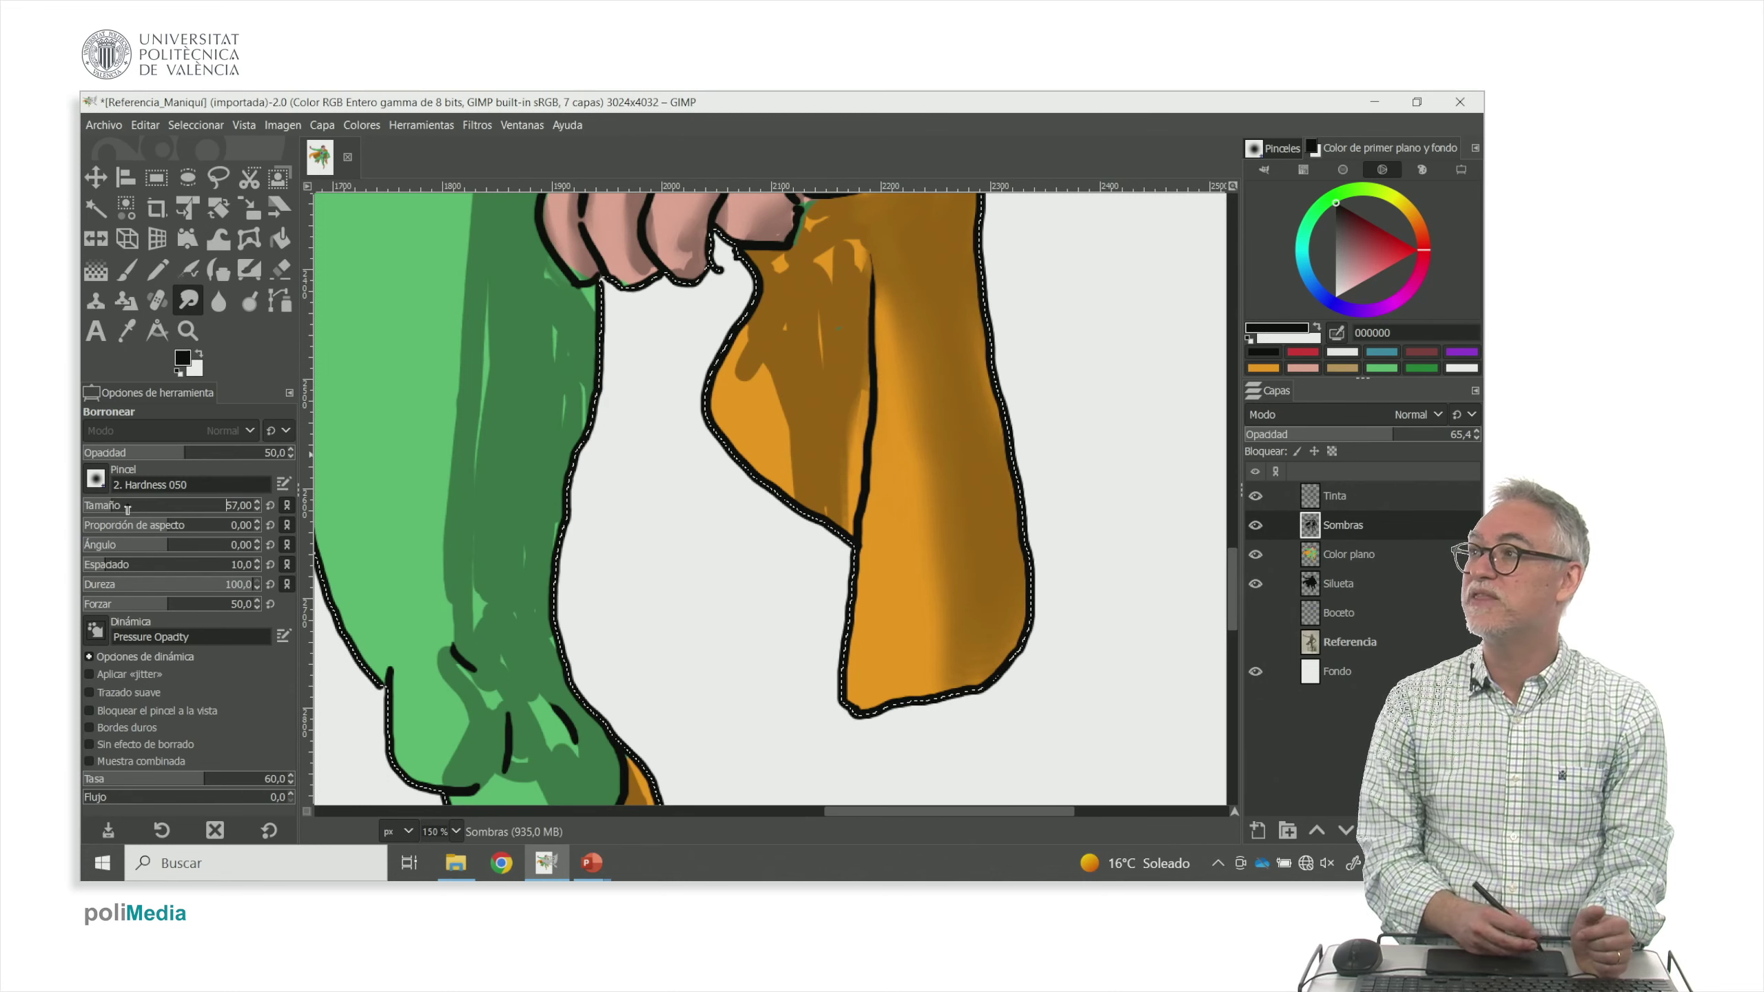
{"action": "mouse_move", "coordinate": [764, 372]}
{"action": "left_mouse_down"}
{"action": "mouse_move", "coordinate": [730, 386]}
{"action": "mouse_move", "coordinate": [756, 341]}
{"action": "mouse_move", "coordinate": [788, 490]}
{"action": "mouse_move", "coordinate": [744, 343]}
{"action": "mouse_move", "coordinate": [854, 415]}
{"action": "mouse_move", "coordinate": [828, 365]}
{"action": "mouse_move", "coordinate": [848, 520]}
{"action": "mouse_move", "coordinate": [843, 478]}
{"action": "left_mouse_up"}
{"action": "mouse_move", "coordinate": [851, 250]}
{"action": "left_mouse_down"}
{"action": "mouse_move", "coordinate": [792, 275]}
{"action": "mouse_move", "coordinate": [790, 254]}
{"action": "mouse_move", "coordinate": [846, 375]}
{"action": "mouse_move", "coordinate": [795, 512]}
{"action": "mouse_move", "coordinate": [827, 505]}
{"action": "mouse_move", "coordinate": [773, 487]}
{"action": "mouse_move", "coordinate": [819, 436]}
{"action": "left_mouse_up"}
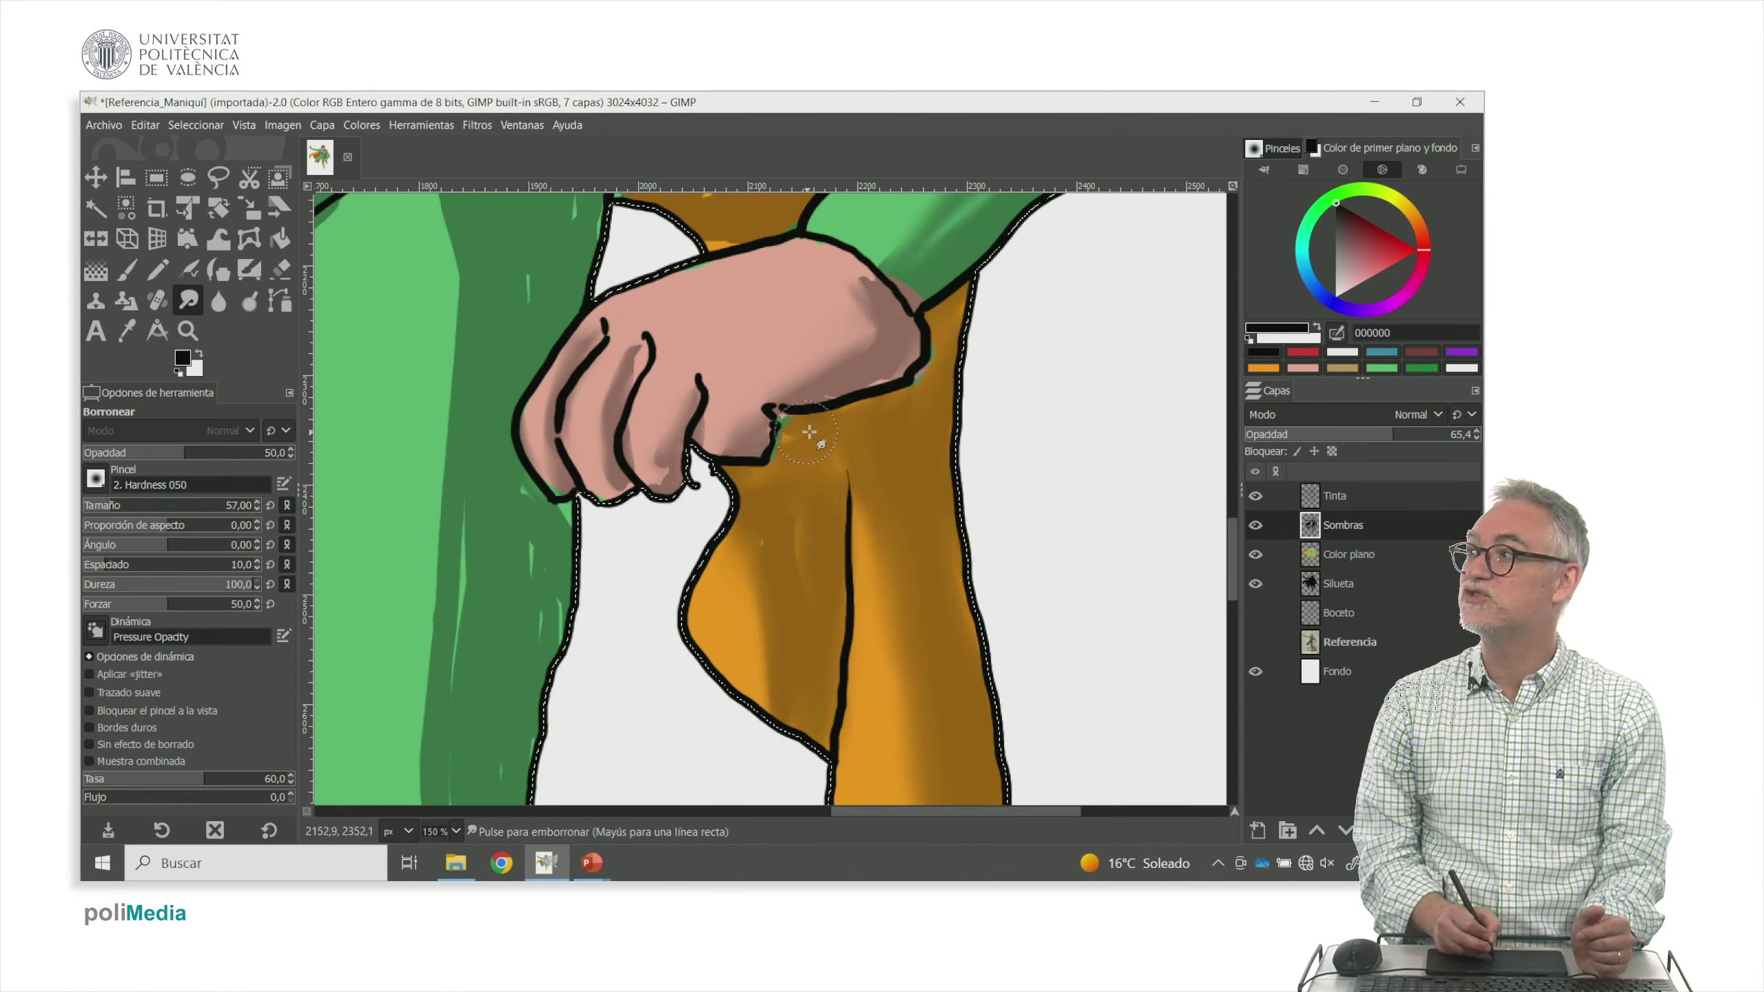
Set the smudge brush size to 151 and soften the long shadow edge down the straight leg
{"action": "mouse_move", "coordinate": [556, 546]}
{"action": "left_mouse_down"}
{"action": "mouse_move", "coordinate": [773, 425]}
{"action": "mouse_move", "coordinate": [868, 508]}
{"action": "left_mouse_up"}
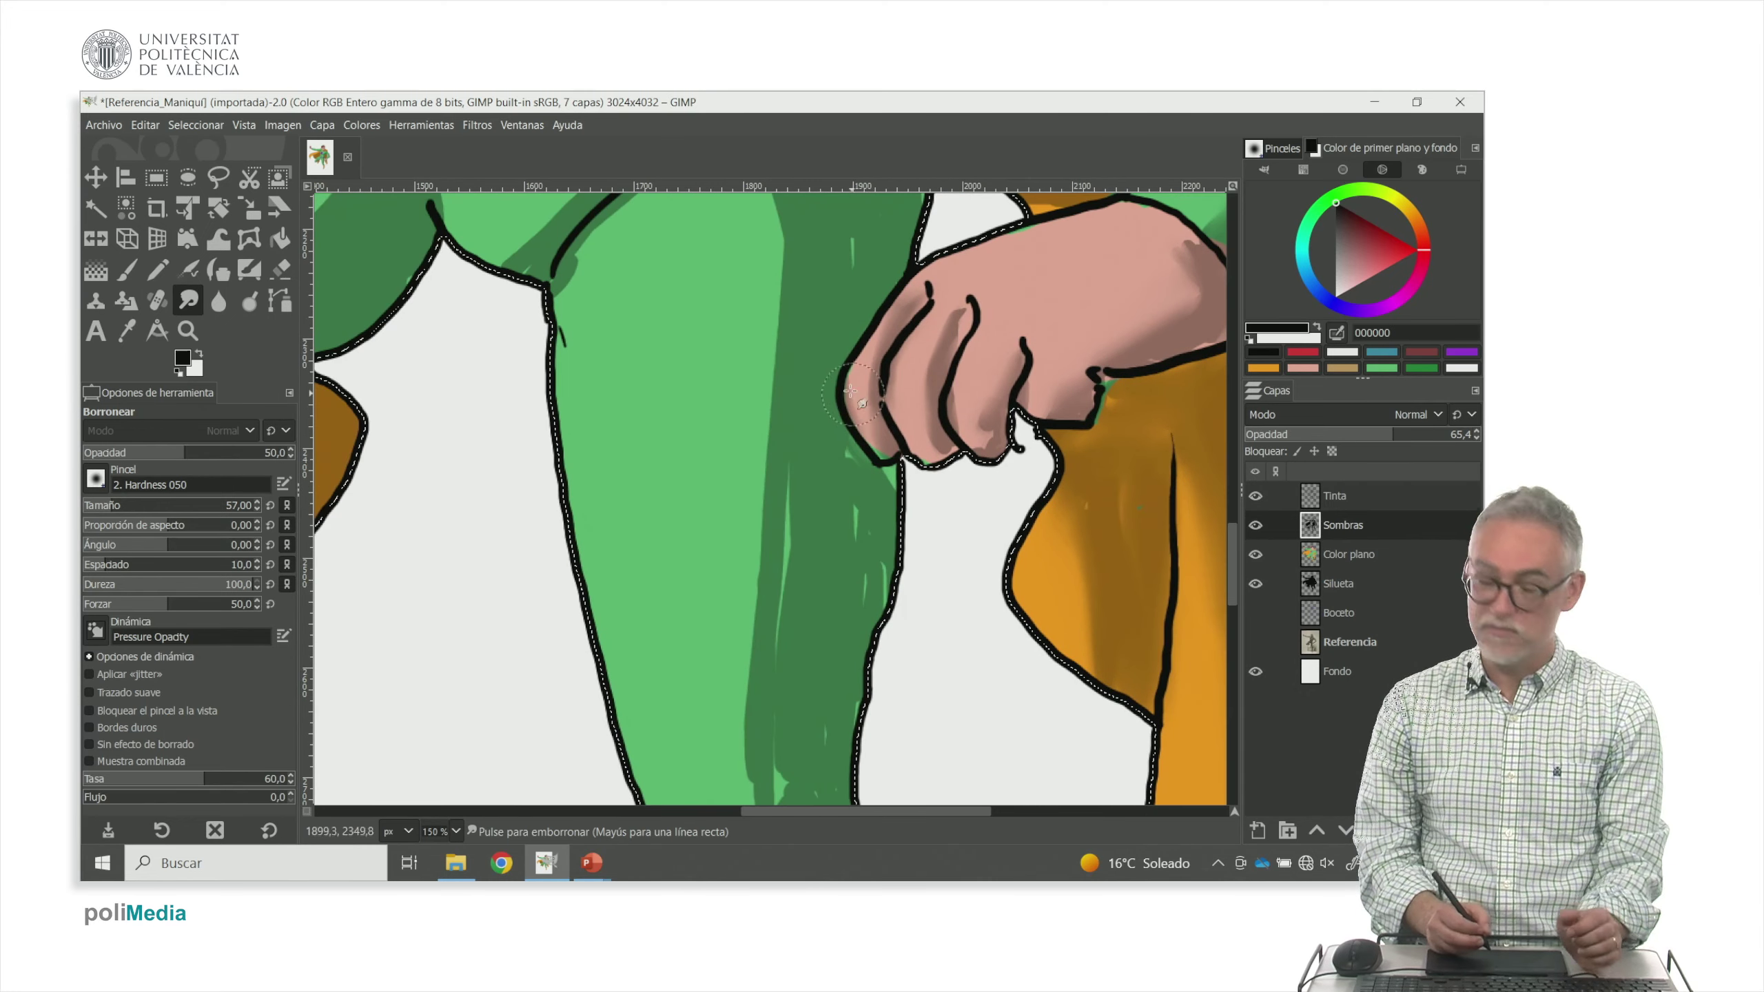
{"action": "key", "text": "plus"}
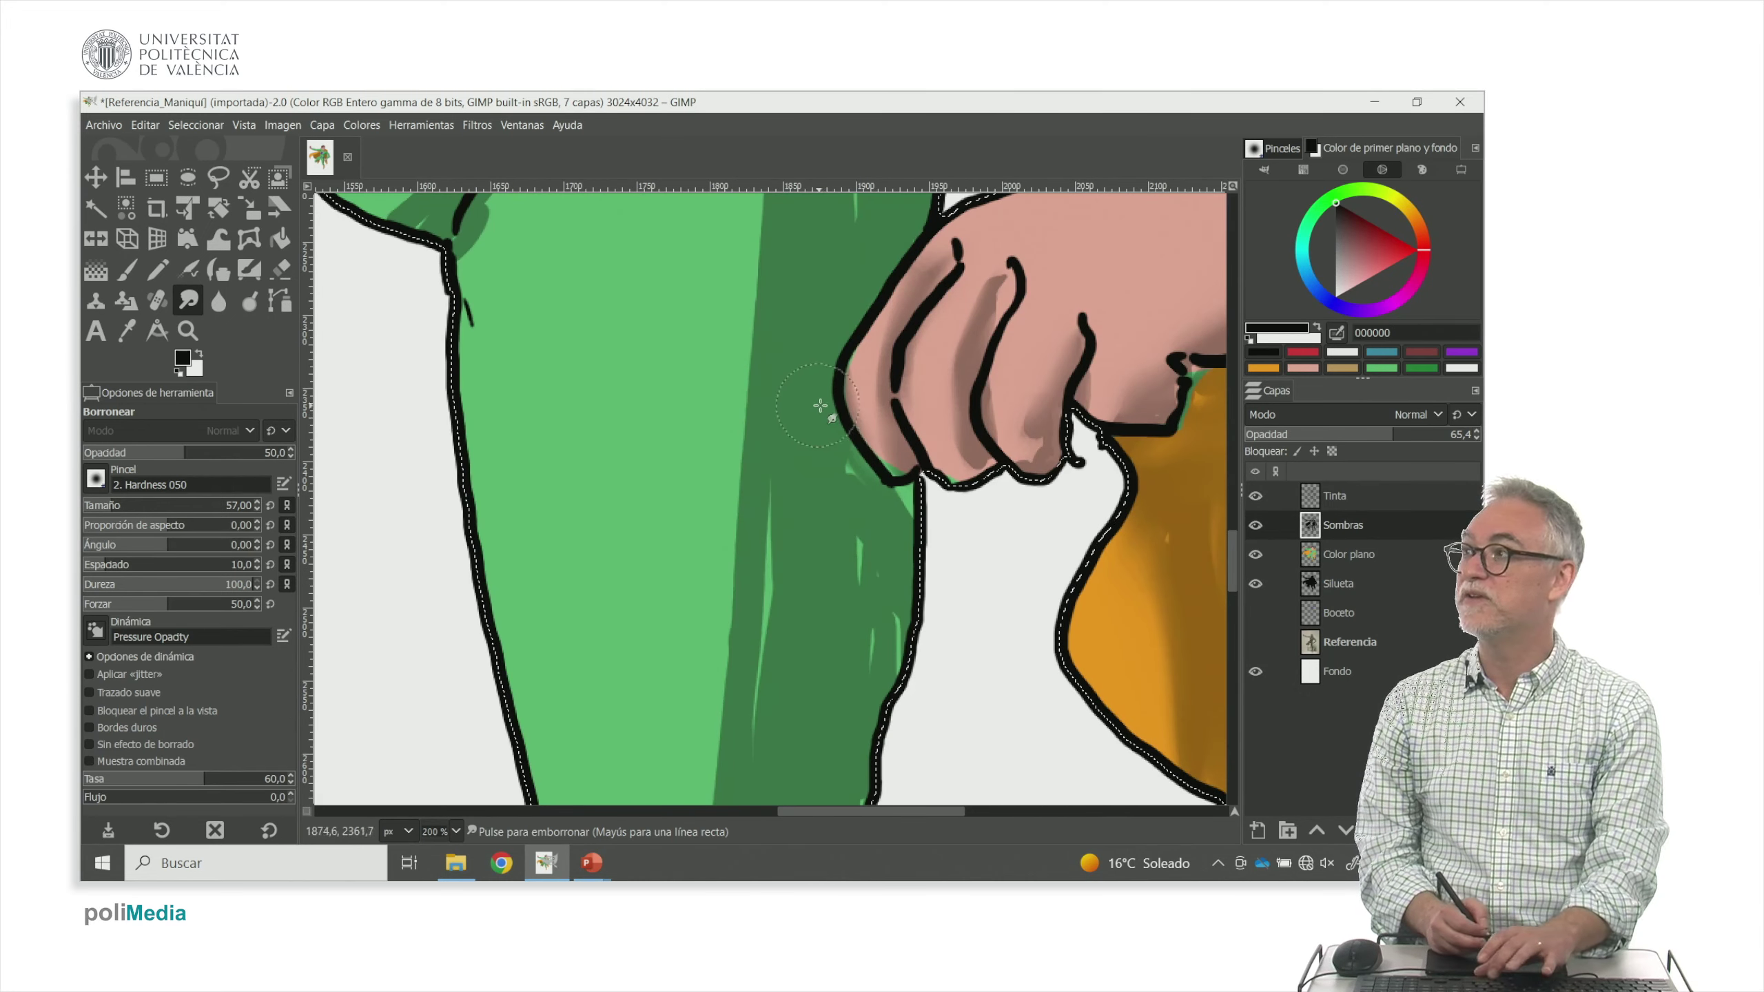
{"action": "key", "text": "minus"}
{"action": "key", "text": "minus"}
{"action": "left_click", "coordinate": [136, 505]}
{"action": "mouse_move", "coordinate": [786, 267]}
{"action": "left_mouse_down"}
{"action": "mouse_move", "coordinate": [750, 653]}
{"action": "mouse_move", "coordinate": [784, 563]}
{"action": "mouse_move", "coordinate": [759, 510]}
{"action": "mouse_move", "coordinate": [760, 414]}
{"action": "left_mouse_up"}
{"action": "mouse_move", "coordinate": [762, 292]}
{"action": "left_mouse_down"}
{"action": "mouse_move", "coordinate": [764, 540]}
{"action": "mouse_move", "coordinate": [785, 543]}
{"action": "mouse_move", "coordinate": [750, 662]}
{"action": "mouse_move", "coordinate": [809, 645]}
{"action": "mouse_move", "coordinate": [811, 682]}
{"action": "left_mouse_up"}
{"action": "left_click_drag", "start_coordinate": [662, 440], "coordinate": [757, 577]}
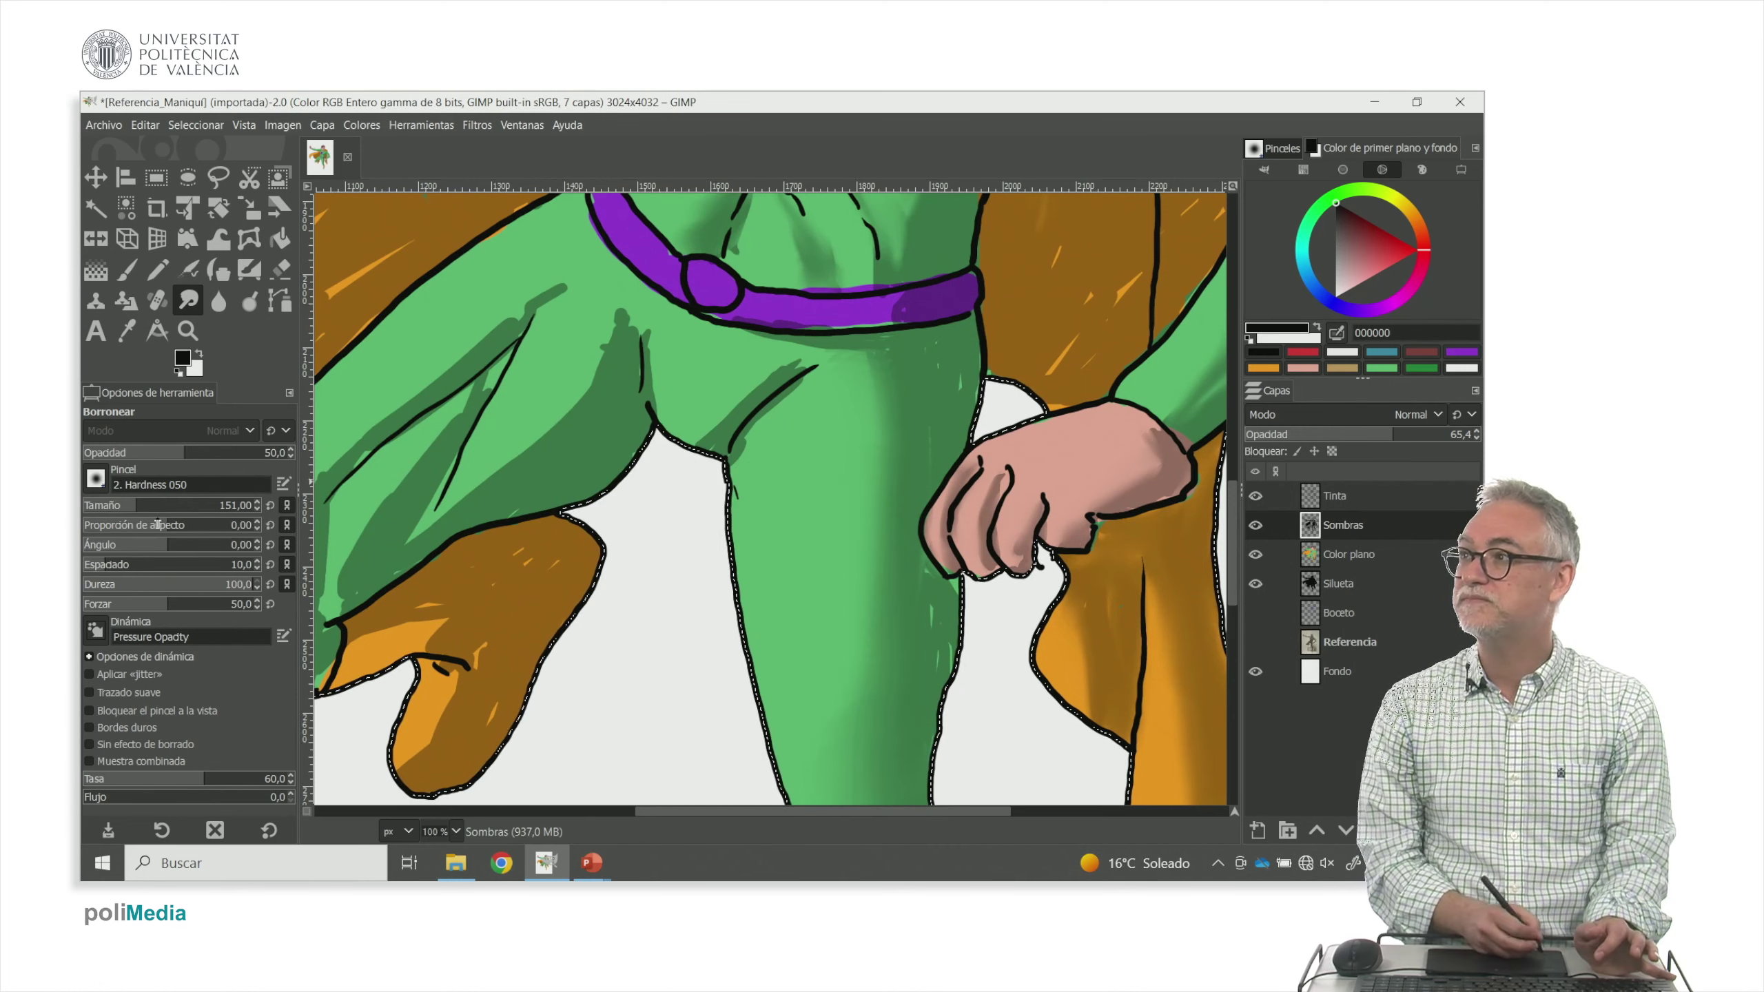
Set the smudge brush size to 84 and blend the shadows on the groin, raised thigh, knee and bent leg's boot
{"action": "left_click", "coordinate": [120, 511]}
{"action": "mouse_move", "coordinate": [764, 377]}
{"action": "left_mouse_down"}
{"action": "mouse_move", "coordinate": [688, 425]}
{"action": "mouse_move", "coordinate": [794, 371]}
{"action": "left_mouse_up"}
{"action": "mouse_move", "coordinate": [620, 329]}
{"action": "left_mouse_down"}
{"action": "mouse_move", "coordinate": [575, 415]}
{"action": "mouse_move", "coordinate": [461, 489]}
{"action": "mouse_move", "coordinate": [598, 351]}
{"action": "mouse_move", "coordinate": [510, 474]}
{"action": "mouse_move", "coordinate": [548, 443]}
{"action": "mouse_move", "coordinate": [486, 471]}
{"action": "mouse_move", "coordinate": [607, 340]}
{"action": "mouse_move", "coordinate": [501, 295]}
{"action": "mouse_move", "coordinate": [423, 412]}
{"action": "mouse_move", "coordinate": [503, 360]}
{"action": "mouse_move", "coordinate": [408, 489]}
{"action": "mouse_move", "coordinate": [479, 418]}
{"action": "mouse_move", "coordinate": [377, 592]}
{"action": "mouse_move", "coordinate": [484, 570]}
{"action": "mouse_move", "coordinate": [427, 611]}
{"action": "mouse_move", "coordinate": [492, 617]}
{"action": "mouse_move", "coordinate": [460, 764]}
{"action": "mouse_move", "coordinate": [548, 537]}
{"action": "mouse_move", "coordinate": [630, 467]}
{"action": "mouse_move", "coordinate": [566, 547]}
{"action": "mouse_move", "coordinate": [558, 531]}
{"action": "mouse_move", "coordinate": [517, 557]}
{"action": "mouse_move", "coordinate": [565, 461]}
{"action": "mouse_move", "coordinate": [503, 540]}
{"action": "mouse_move", "coordinate": [566, 427]}
{"action": "mouse_move", "coordinate": [465, 488]}
{"action": "mouse_move", "coordinate": [661, 303]}
{"action": "mouse_move", "coordinate": [464, 544]}
{"action": "mouse_move", "coordinate": [445, 534]}
{"action": "mouse_move", "coordinate": [430, 658]}
{"action": "mouse_move", "coordinate": [518, 626]}
{"action": "left_mouse_up"}
{"action": "scroll", "coordinate": [507, 509], "scroll_direction": "left", "scroll_amount": 5}
{"action": "left_click_drag", "start_coordinate": [551, 502], "coordinate": [570, 564]}
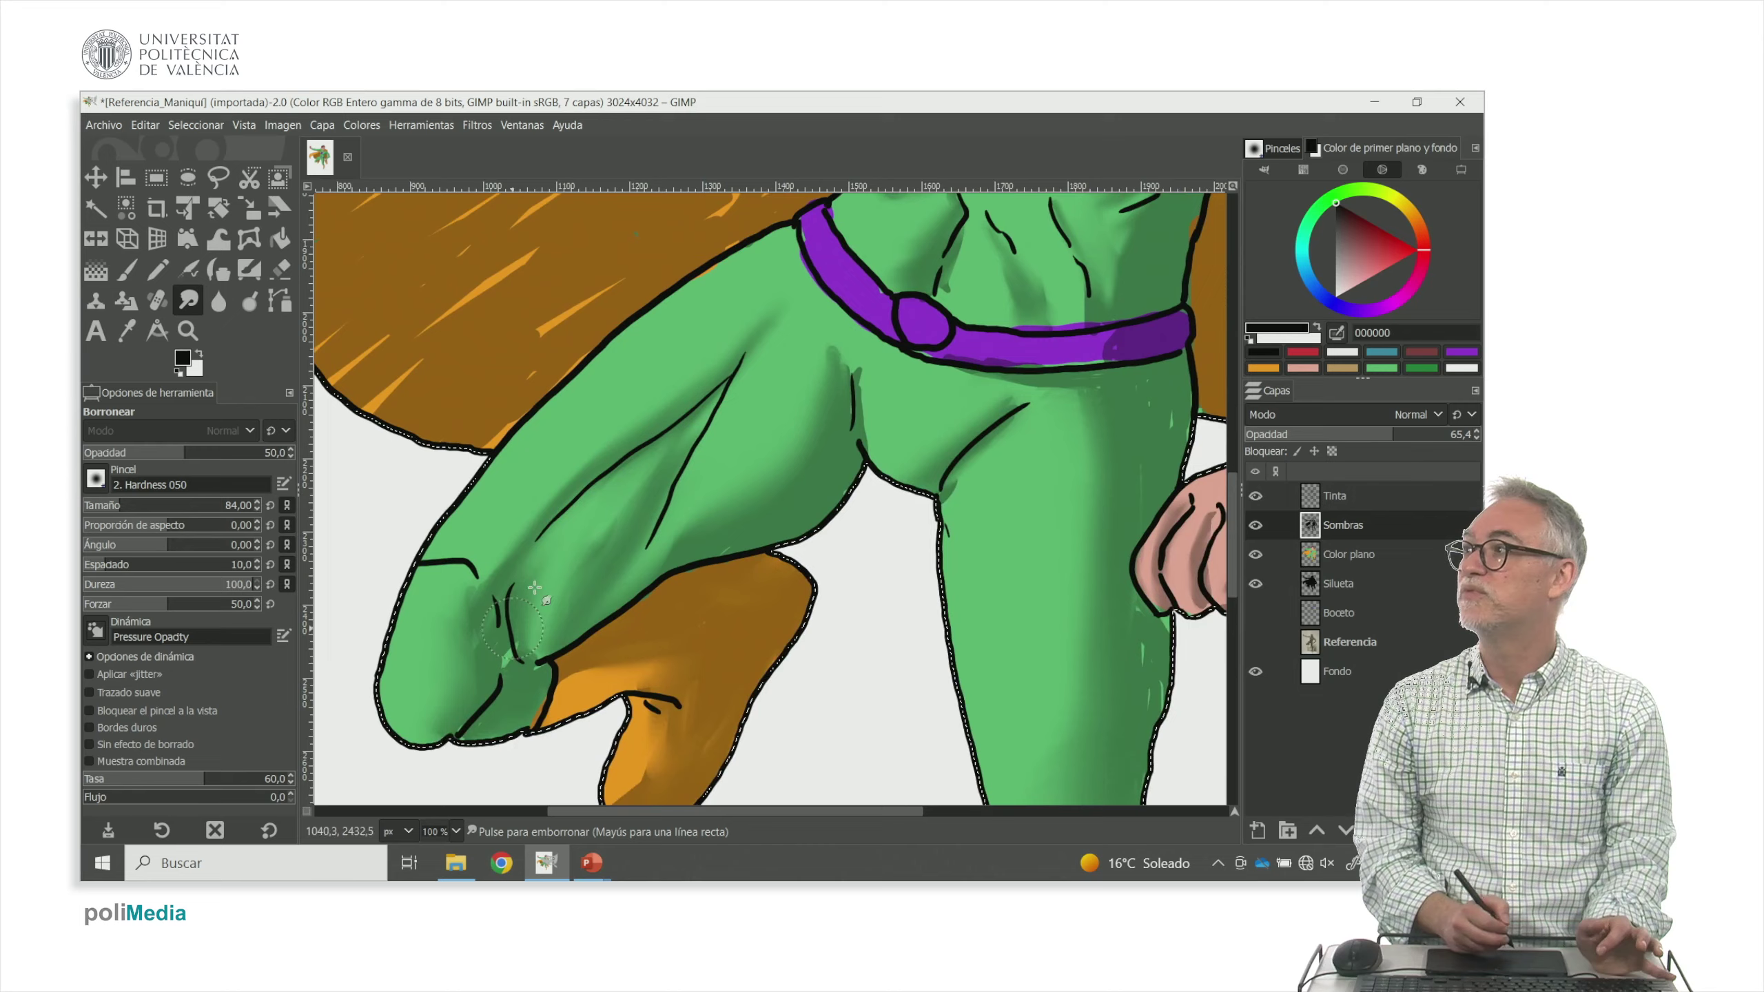
{"action": "left_click_drag", "start_coordinate": [647, 453], "coordinate": [688, 468]}
{"action": "left_click_drag", "start_coordinate": [799, 445], "coordinate": [755, 485]}
Smudge the hard shadow edge along the underside of the outstretched arm up to the shoulder
{"action": "key", "text": "minus"}
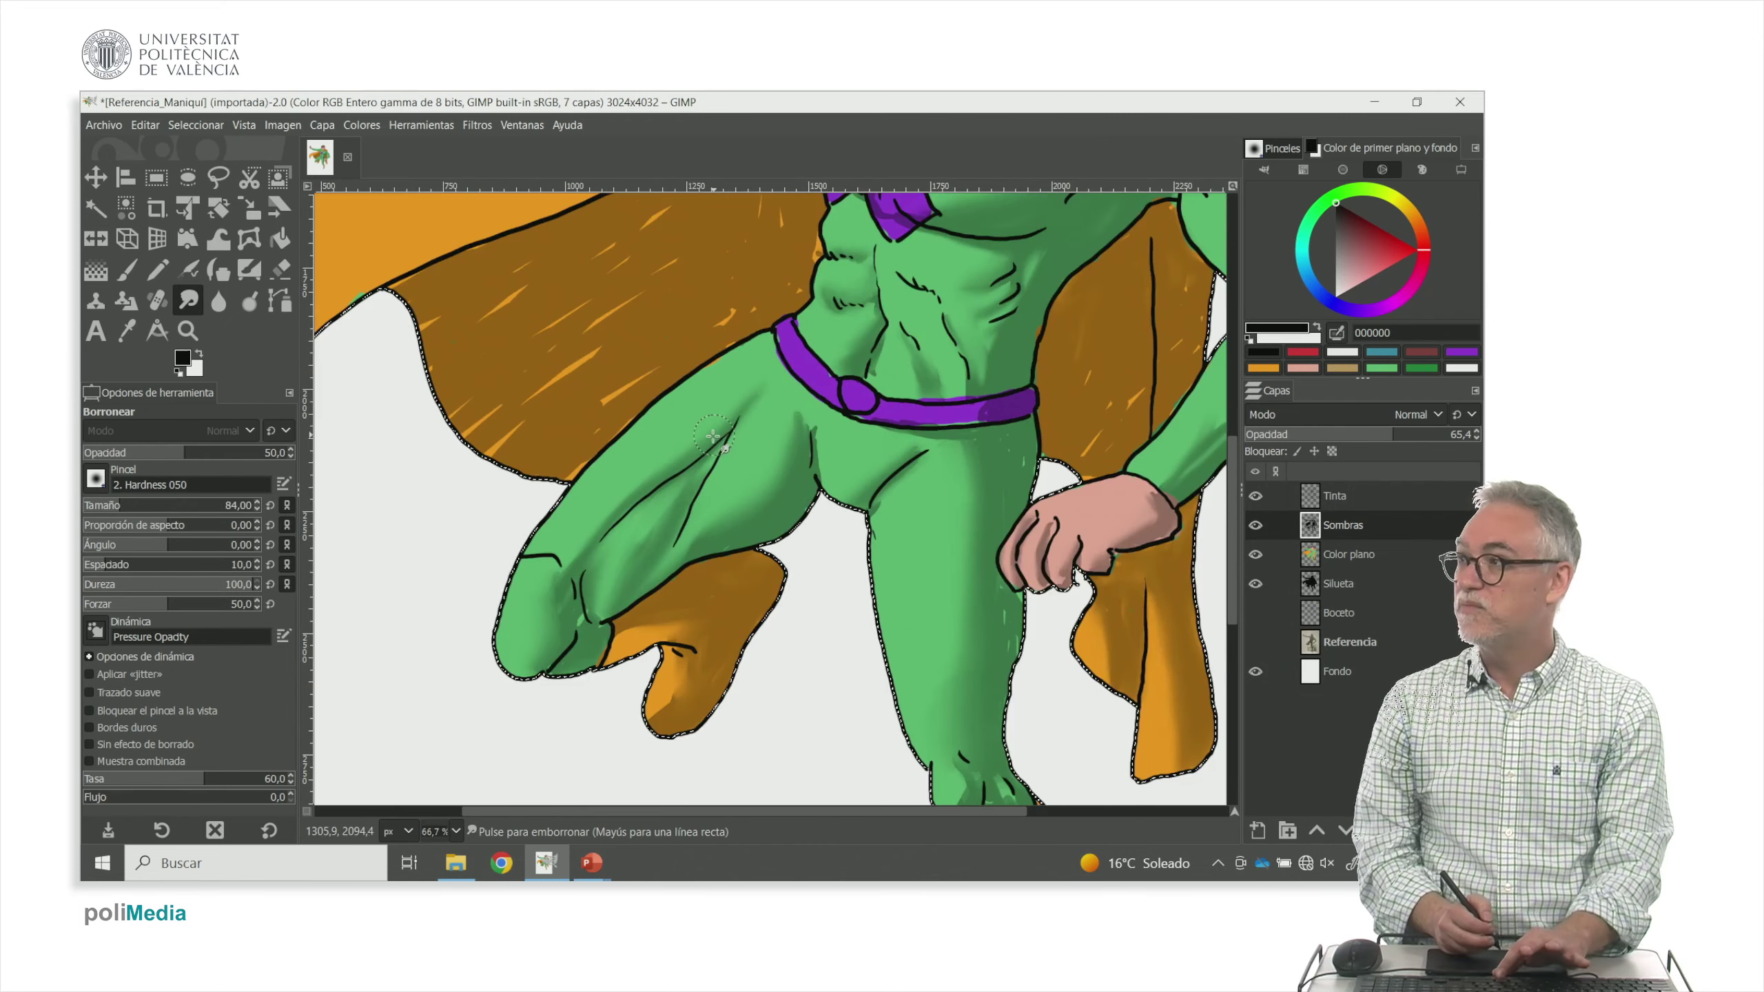
{"action": "scroll", "coordinate": [713, 436], "scroll_direction": "down", "scroll_amount": 3}
{"action": "scroll", "coordinate": [914, 411], "scroll_direction": "up", "scroll_amount": 3}
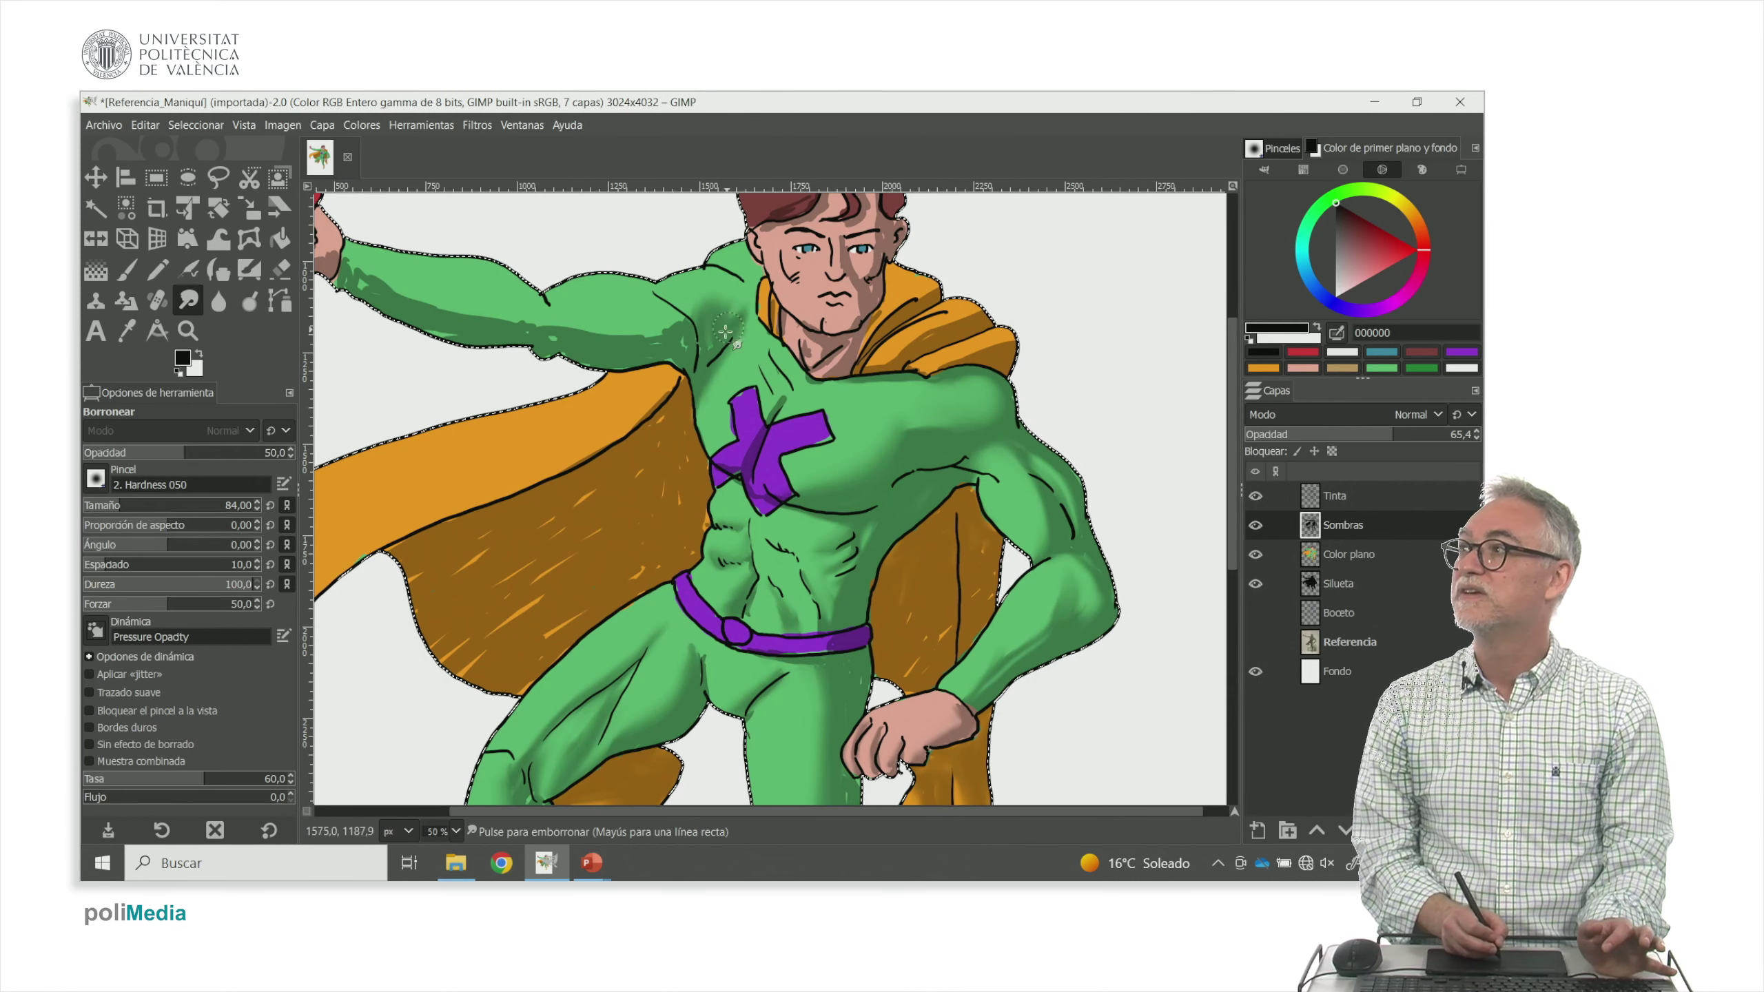
{"action": "mouse_move", "coordinate": [680, 325]}
{"action": "left_mouse_down"}
{"action": "mouse_move", "coordinate": [565, 331]}
{"action": "mouse_move", "coordinate": [643, 341]}
{"action": "mouse_move", "coordinate": [683, 318]}
{"action": "mouse_move", "coordinate": [649, 305]}
{"action": "mouse_move", "coordinate": [668, 326]}
{"action": "mouse_move", "coordinate": [649, 320]}
{"action": "mouse_move", "coordinate": [647, 367]}
{"action": "mouse_move", "coordinate": [672, 351]}
{"action": "mouse_move", "coordinate": [554, 313]}
{"action": "mouse_move", "coordinate": [562, 352]}
{"action": "mouse_move", "coordinate": [540, 325]}
{"action": "mouse_move", "coordinate": [860, 387]}
{"action": "left_mouse_up"}
{"action": "mouse_move", "coordinate": [629, 320]}
{"action": "left_mouse_down"}
{"action": "mouse_move", "coordinate": [786, 364]}
{"action": "mouse_move", "coordinate": [735, 366]}
{"action": "mouse_move", "coordinate": [744, 386]}
{"action": "mouse_move", "coordinate": [816, 367]}
{"action": "mouse_move", "coordinate": [707, 370]}
{"action": "mouse_move", "coordinate": [751, 378]}
{"action": "mouse_move", "coordinate": [860, 313]}
{"action": "left_mouse_up"}
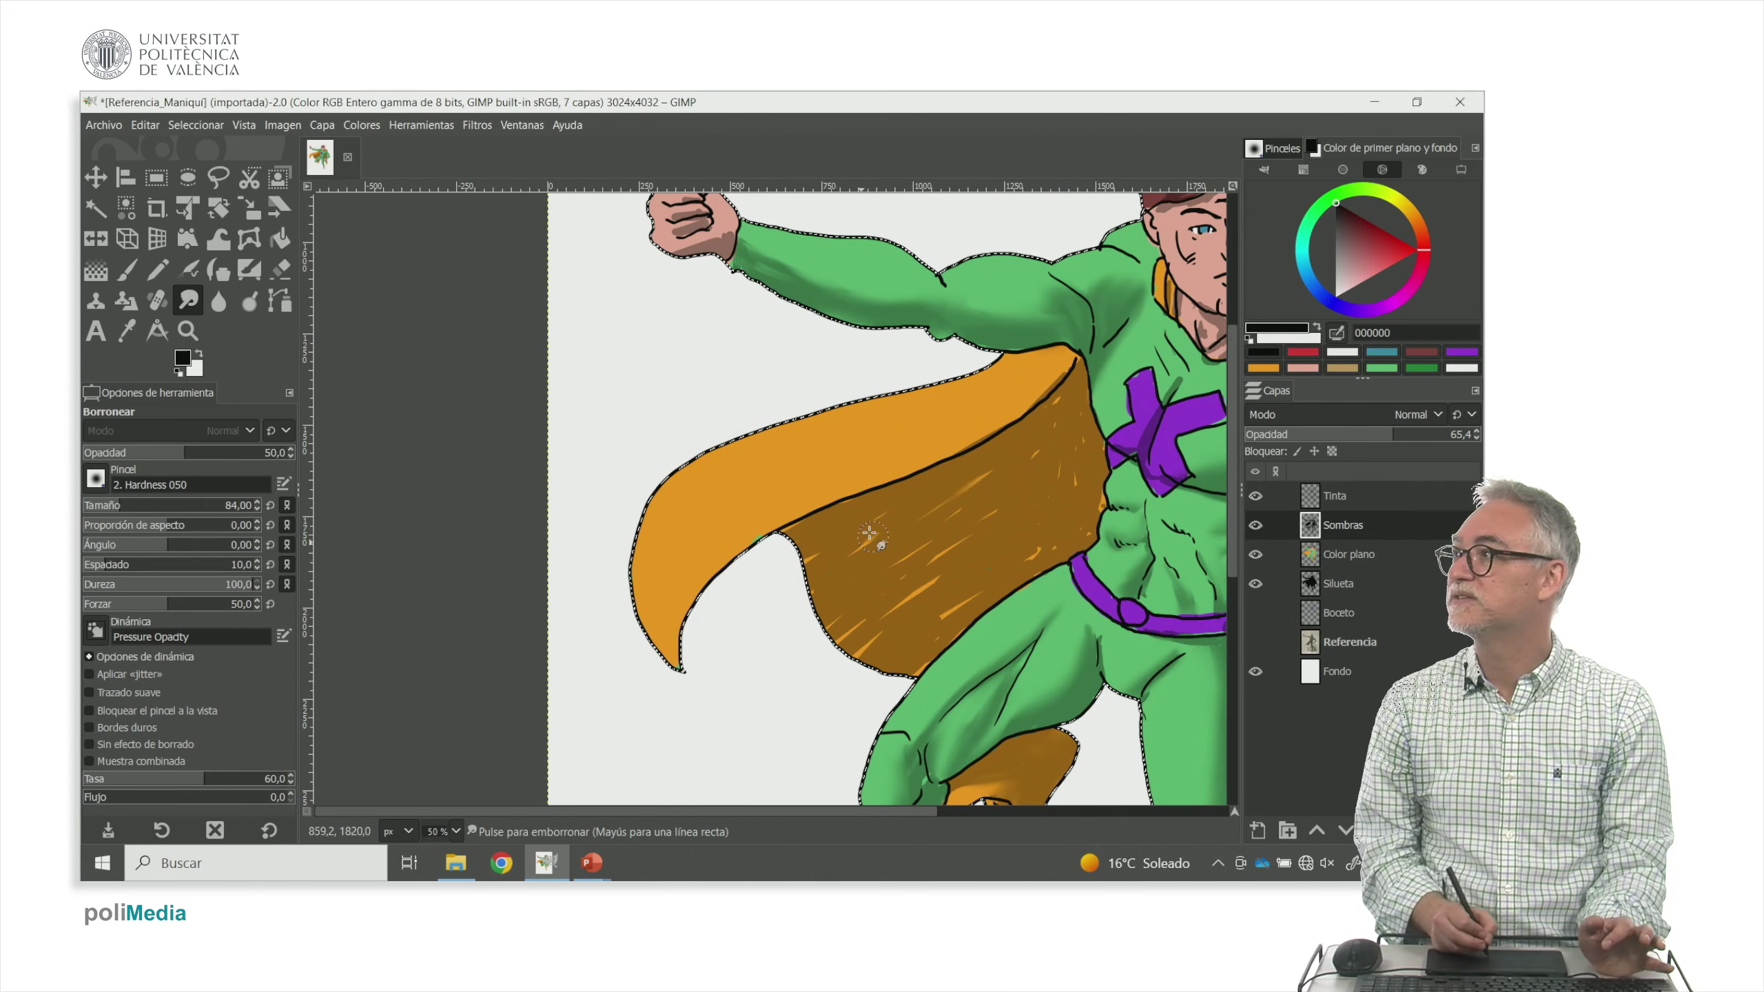
Set the smudge brush size to 27 and soften the shadow edge on the cheek beside the nose
{"action": "mouse_move", "coordinate": [800, 531]}
{"action": "left_mouse_down"}
{"action": "mouse_move", "coordinate": [808, 571]}
{"action": "mouse_move", "coordinate": [986, 469]}
{"action": "mouse_move", "coordinate": [987, 494]}
{"action": "mouse_move", "coordinate": [868, 623]}
{"action": "mouse_move", "coordinate": [910, 633]}
{"action": "mouse_move", "coordinate": [962, 601]}
{"action": "mouse_move", "coordinate": [860, 619]}
{"action": "mouse_move", "coordinate": [831, 501]}
{"action": "mouse_move", "coordinate": [686, 532]}
{"action": "mouse_move", "coordinate": [848, 454]}
{"action": "mouse_move", "coordinate": [694, 626]}
{"action": "mouse_move", "coordinate": [841, 409]}
{"action": "mouse_move", "coordinate": [835, 472]}
{"action": "mouse_move", "coordinate": [913, 416]}
{"action": "mouse_move", "coordinate": [754, 478]}
{"action": "mouse_move", "coordinate": [773, 402]}
{"action": "left_mouse_up"}
{"action": "scroll", "coordinate": [842, 414], "scroll_direction": "up", "scroll_amount": 1}
{"action": "scroll", "coordinate": [773, 402], "scroll_direction": "up", "scroll_amount": 1}
{"action": "left_click", "coordinate": [100, 508]}
{"action": "left_click_drag", "start_coordinate": [99, 509], "coordinate": [95, 509]}
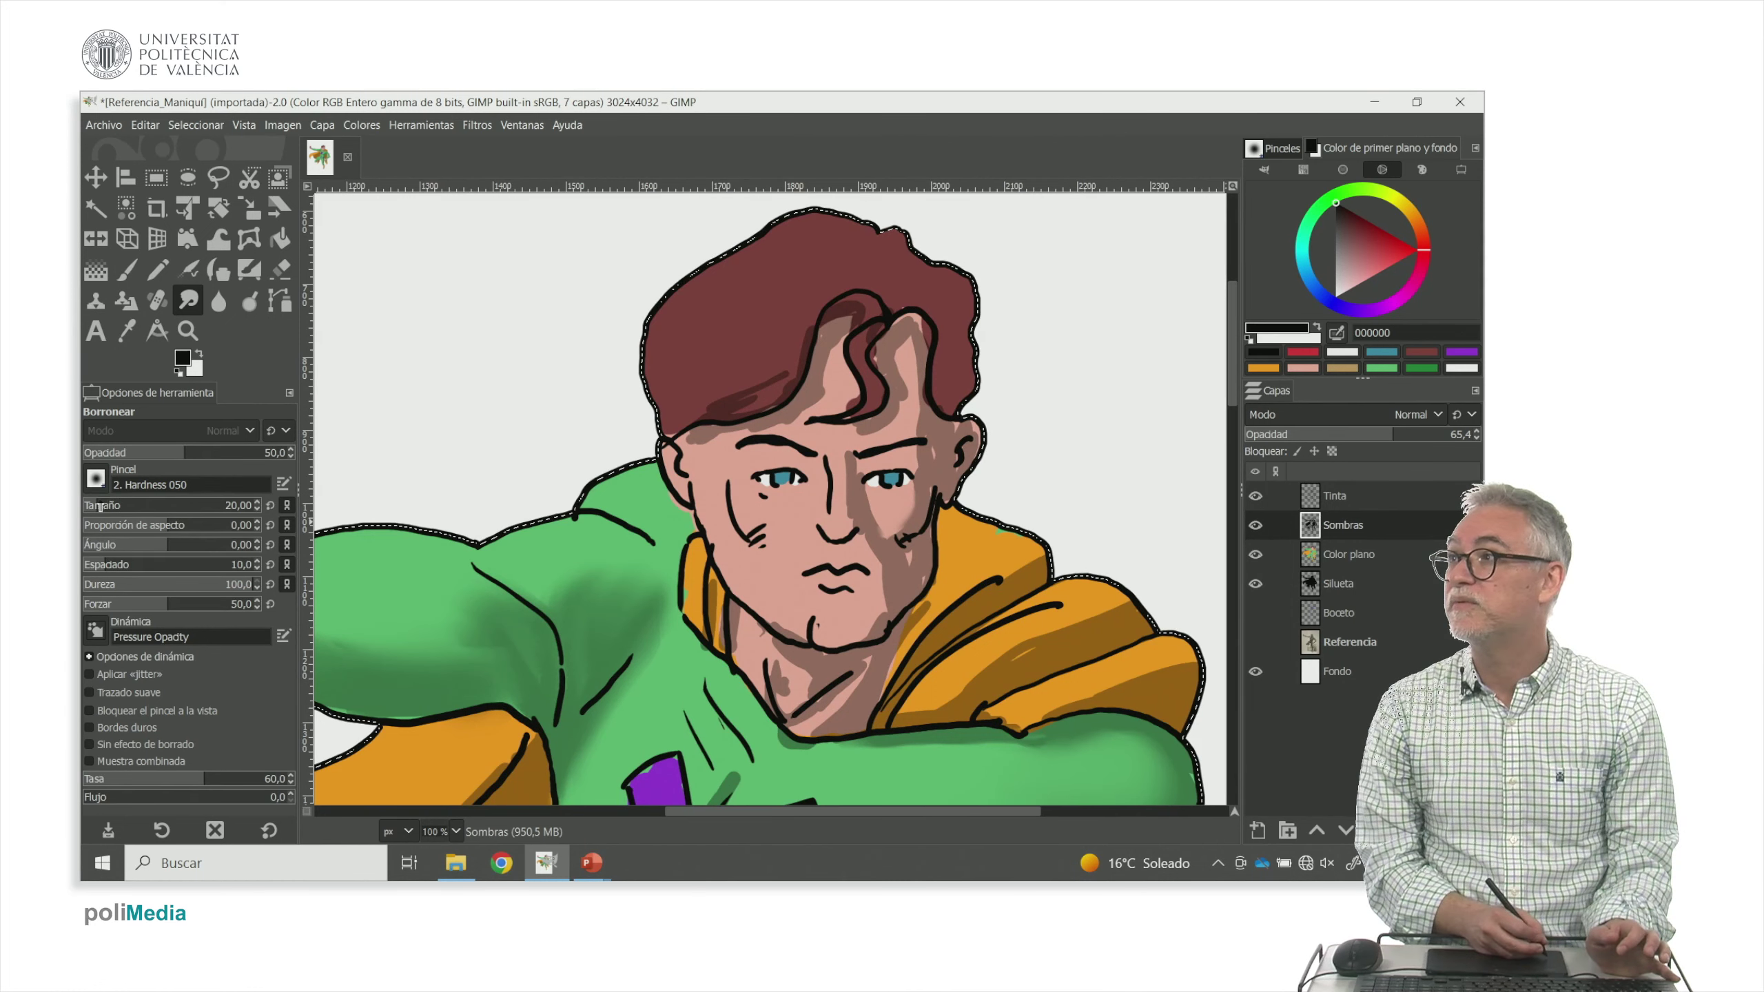
{"action": "left_click_drag", "start_coordinate": [99, 508], "coordinate": [104, 508]}
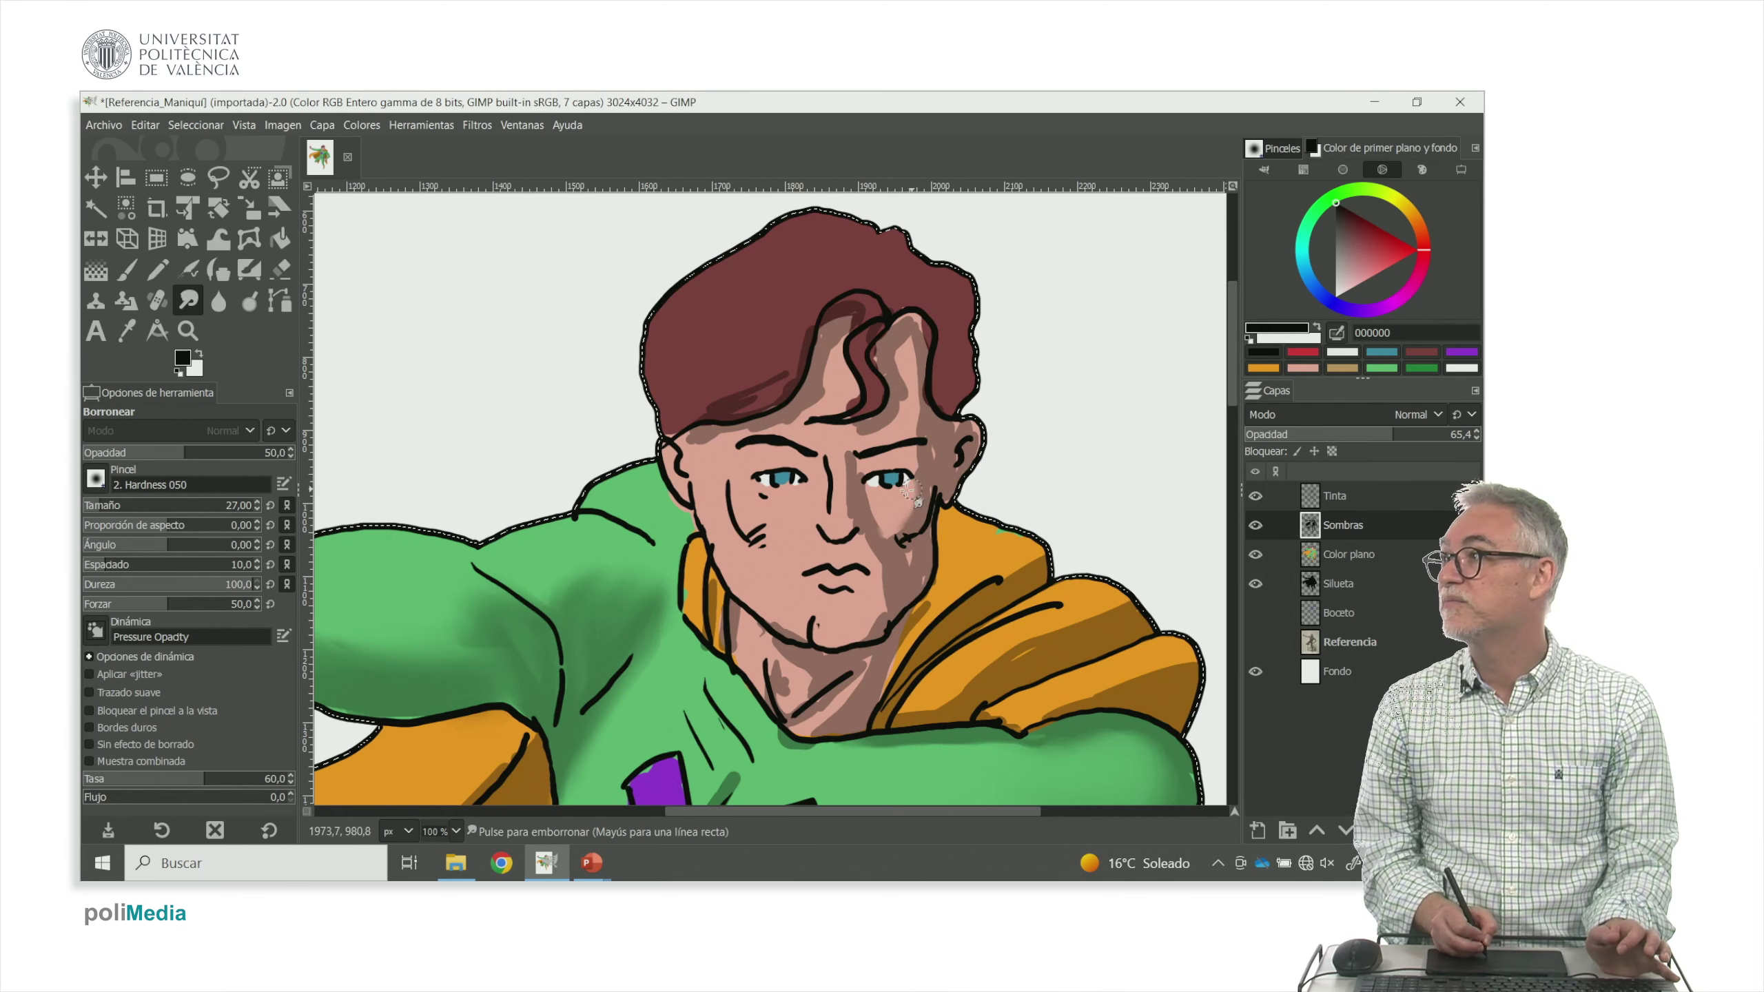
{"action": "left_click_drag", "start_coordinate": [908, 521], "coordinate": [924, 489]}
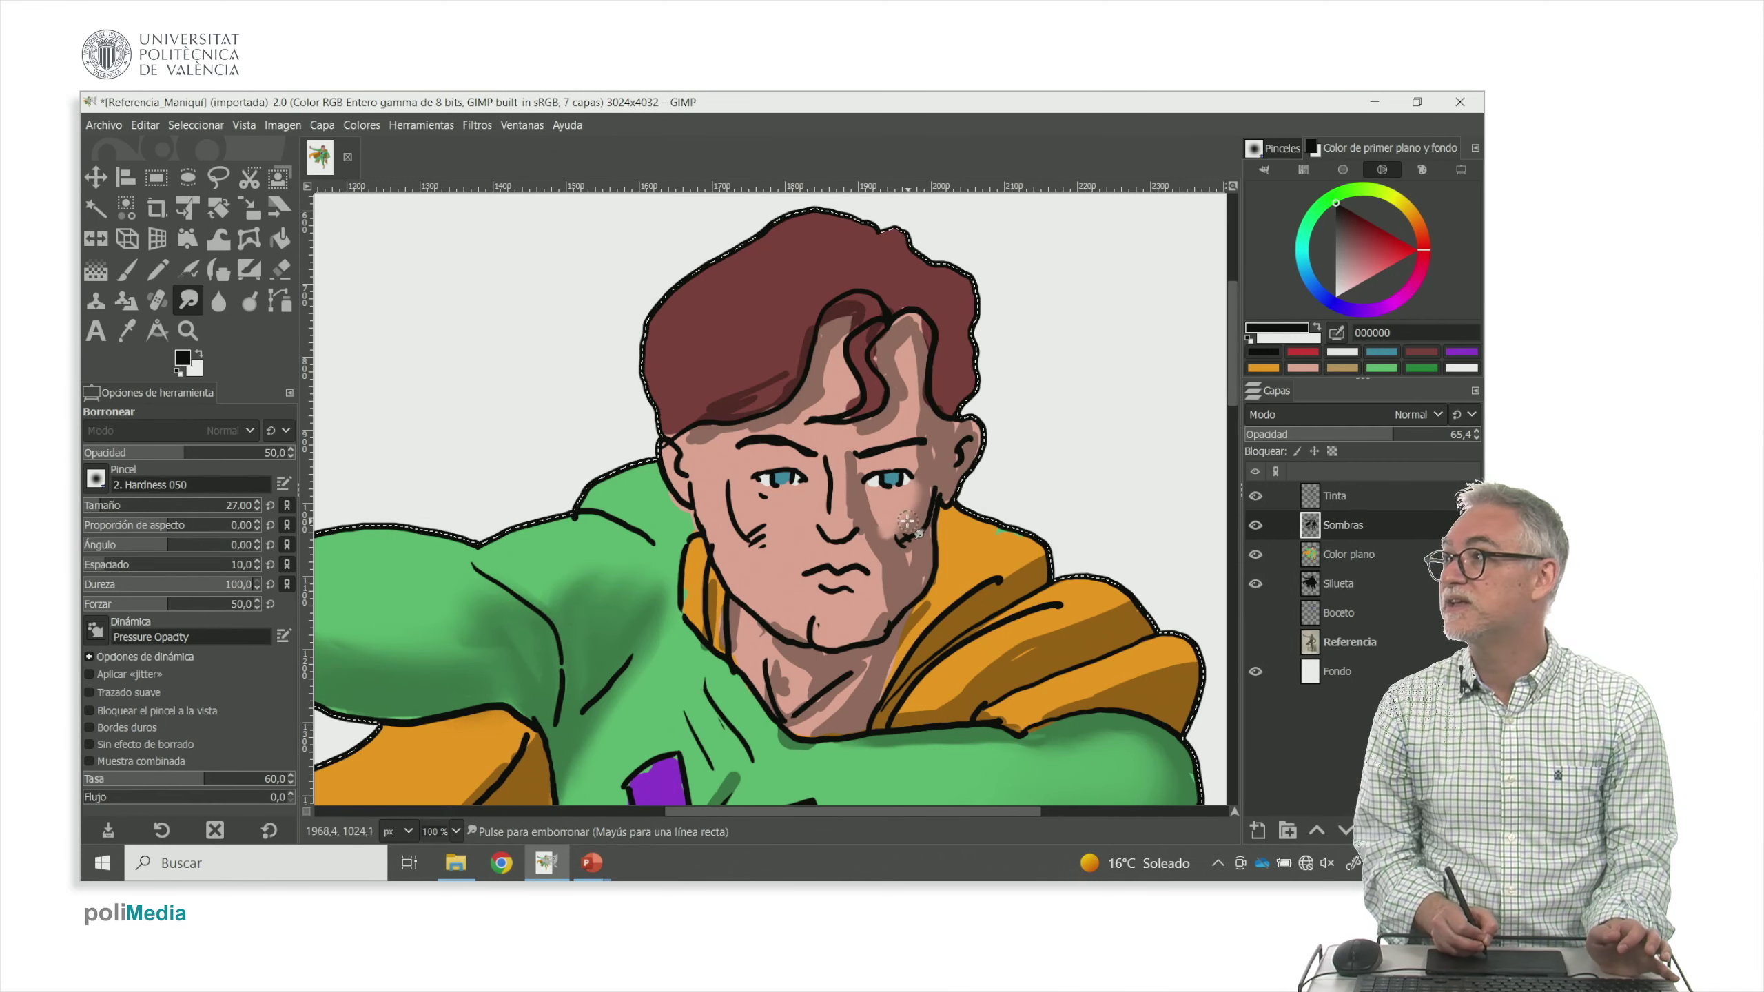
{"action": "left_click_drag", "start_coordinate": [879, 536], "coordinate": [890, 549]}
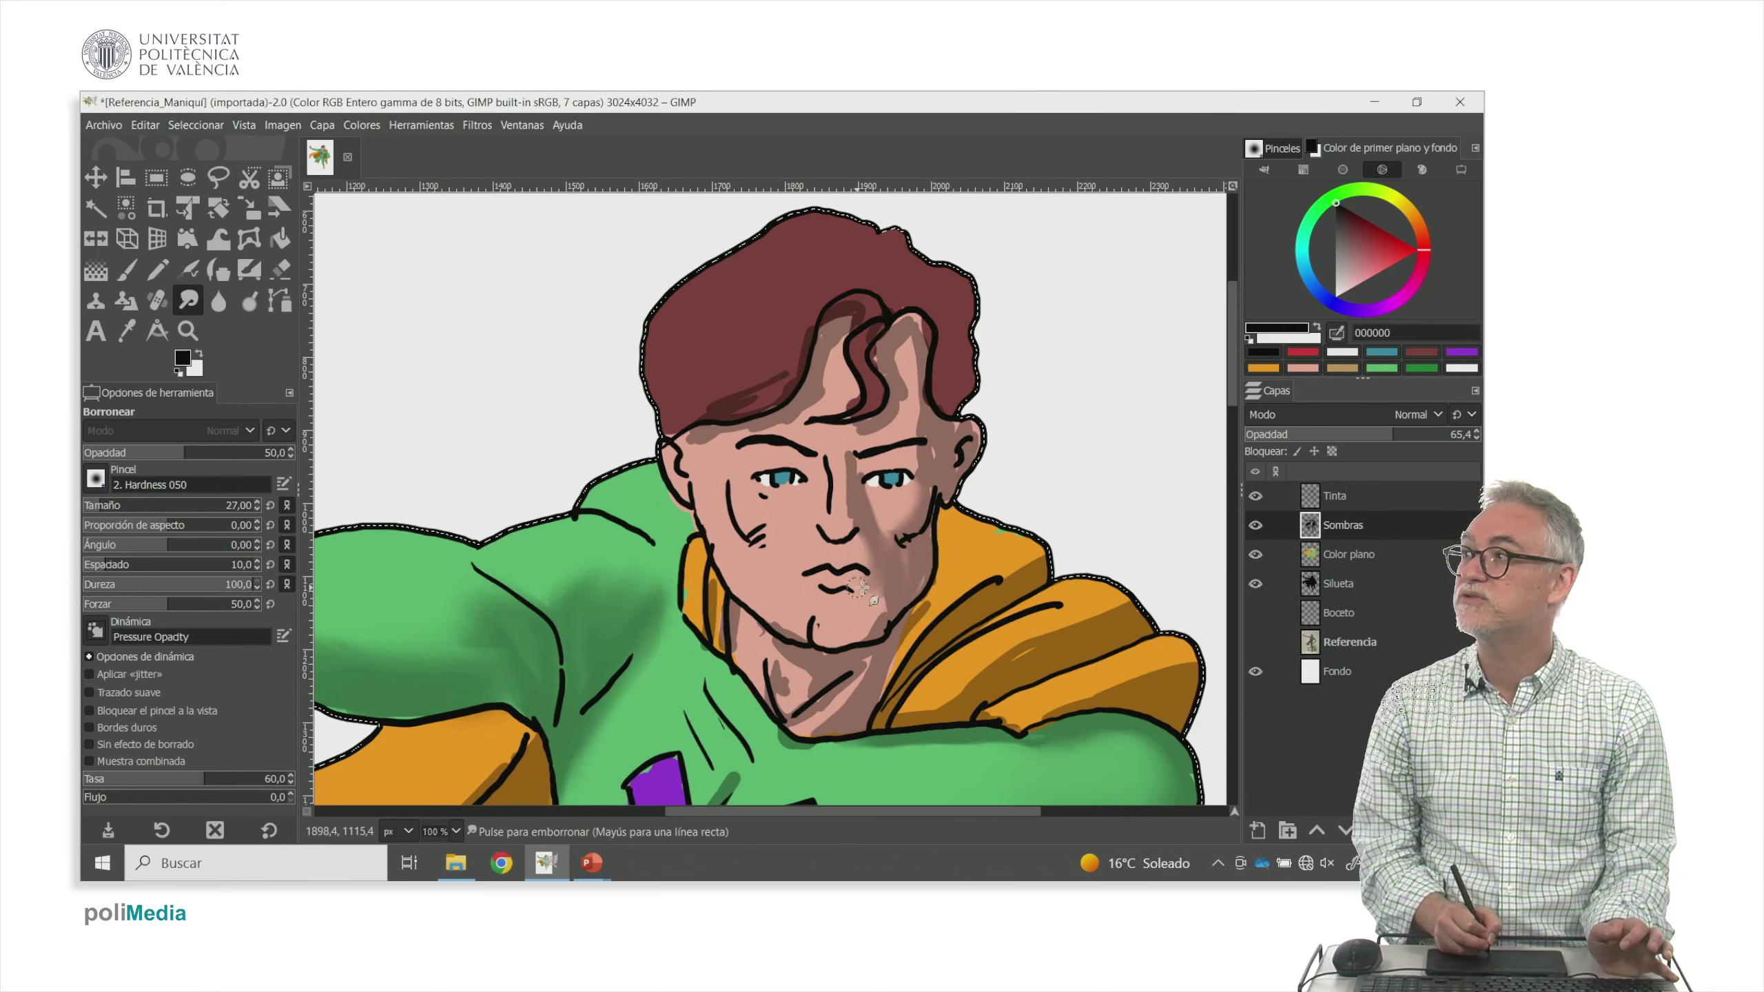
Blend the shadows on the chin, on the forehead and under the hair fringe
{"action": "left_click_drag", "start_coordinate": [866, 632], "coordinate": [871, 580]}
{"action": "mouse_move", "coordinate": [915, 456]}
{"action": "left_mouse_down"}
{"action": "mouse_move", "coordinate": [911, 473]}
{"action": "mouse_move", "coordinate": [903, 333]}
{"action": "mouse_move", "coordinate": [912, 425]}
{"action": "left_mouse_up"}
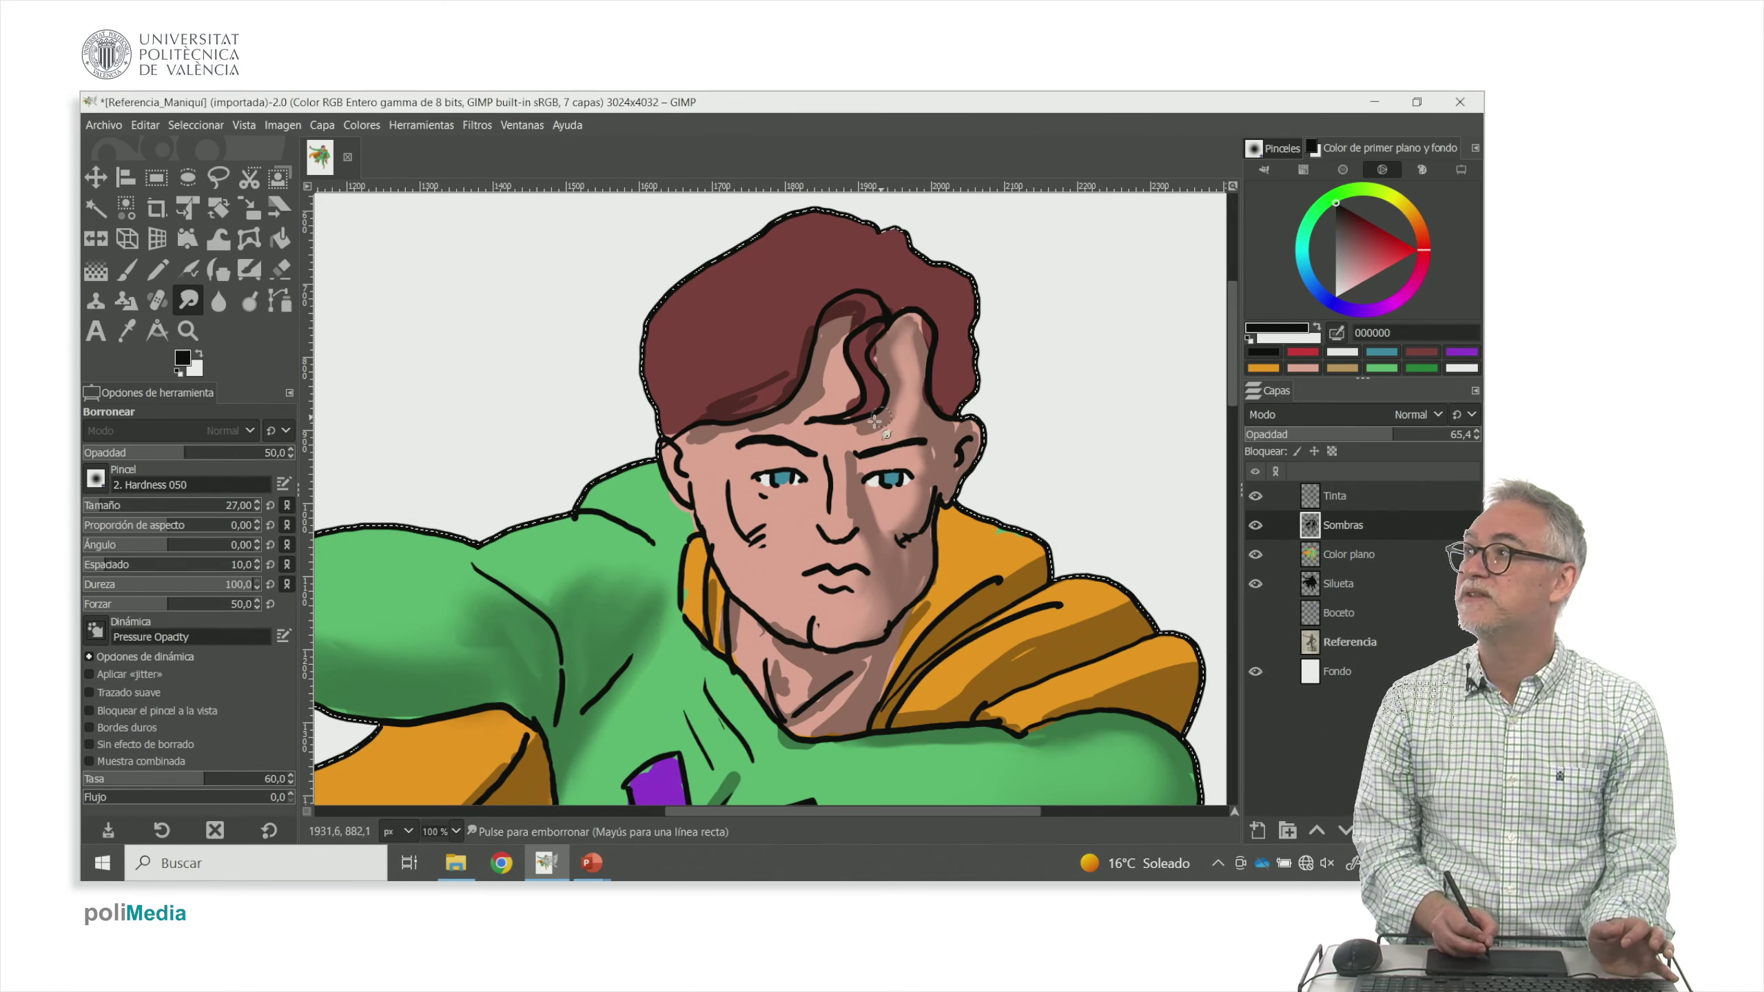
{"action": "mouse_move", "coordinate": [841, 432]}
{"action": "left_mouse_down"}
{"action": "mouse_move", "coordinate": [825, 355]}
{"action": "mouse_move", "coordinate": [823, 383]}
{"action": "left_mouse_up"}
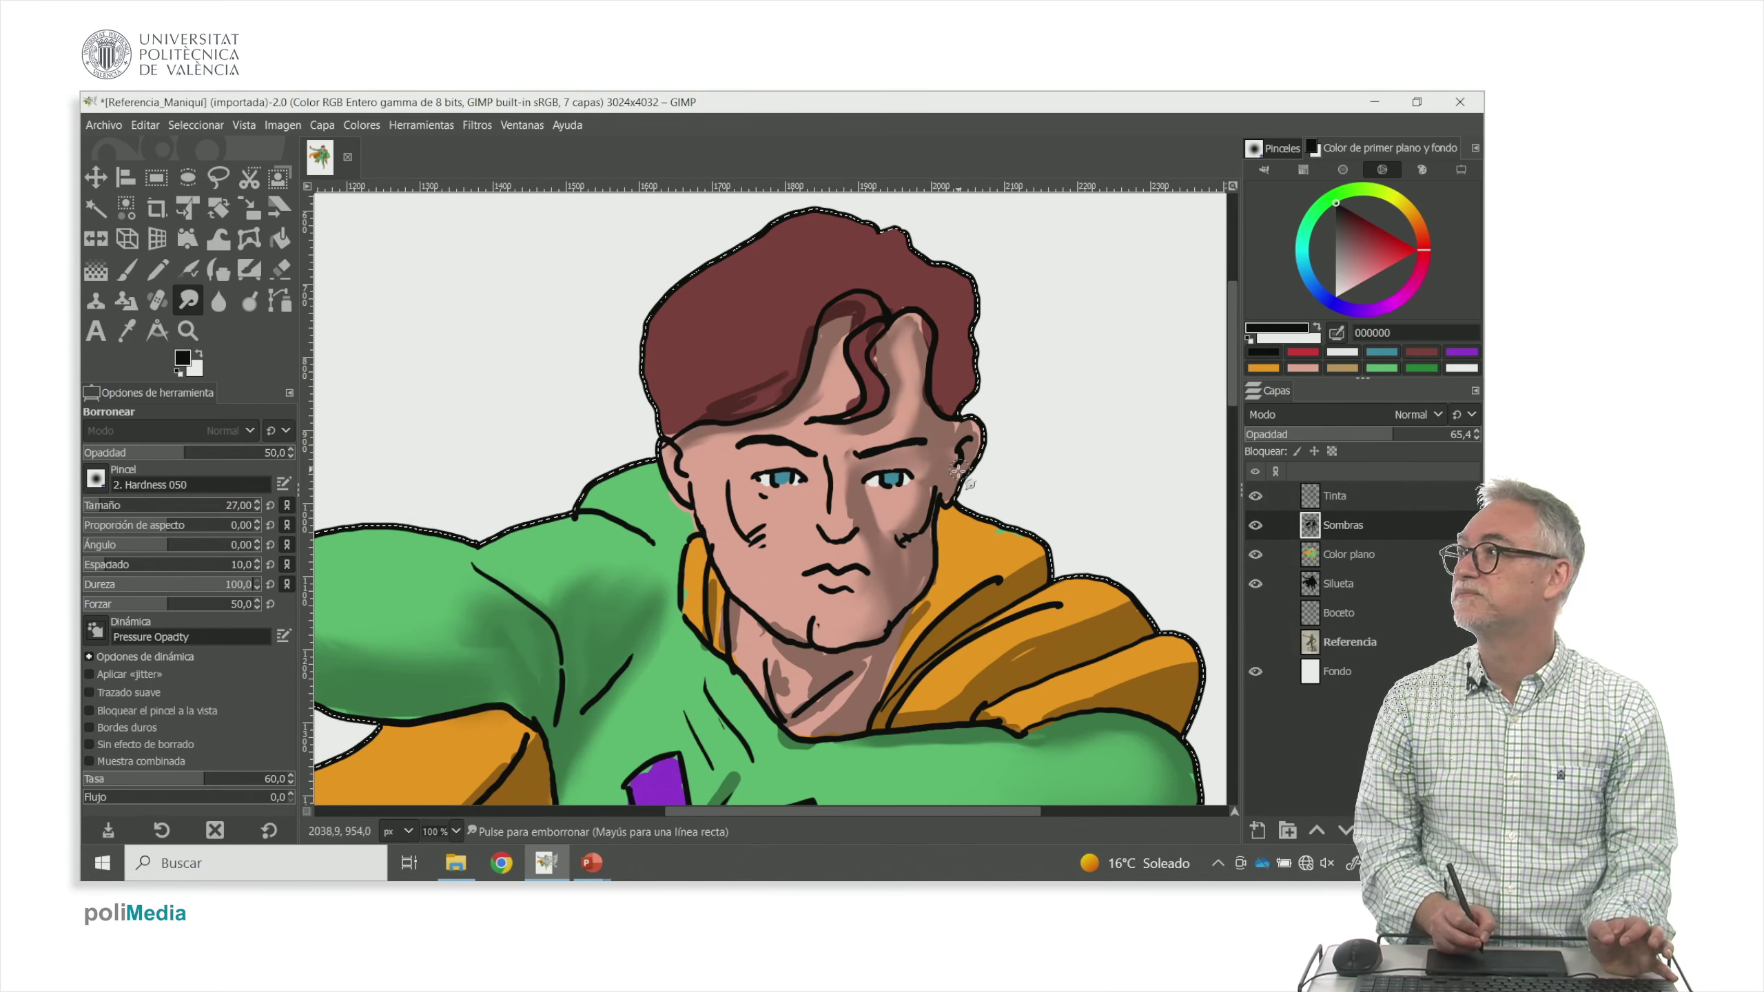
Paint a small black shadow between eyebrow and eye with the Paintbrush, and smudge it along with the neck shadows
{"action": "key", "text": "p"}
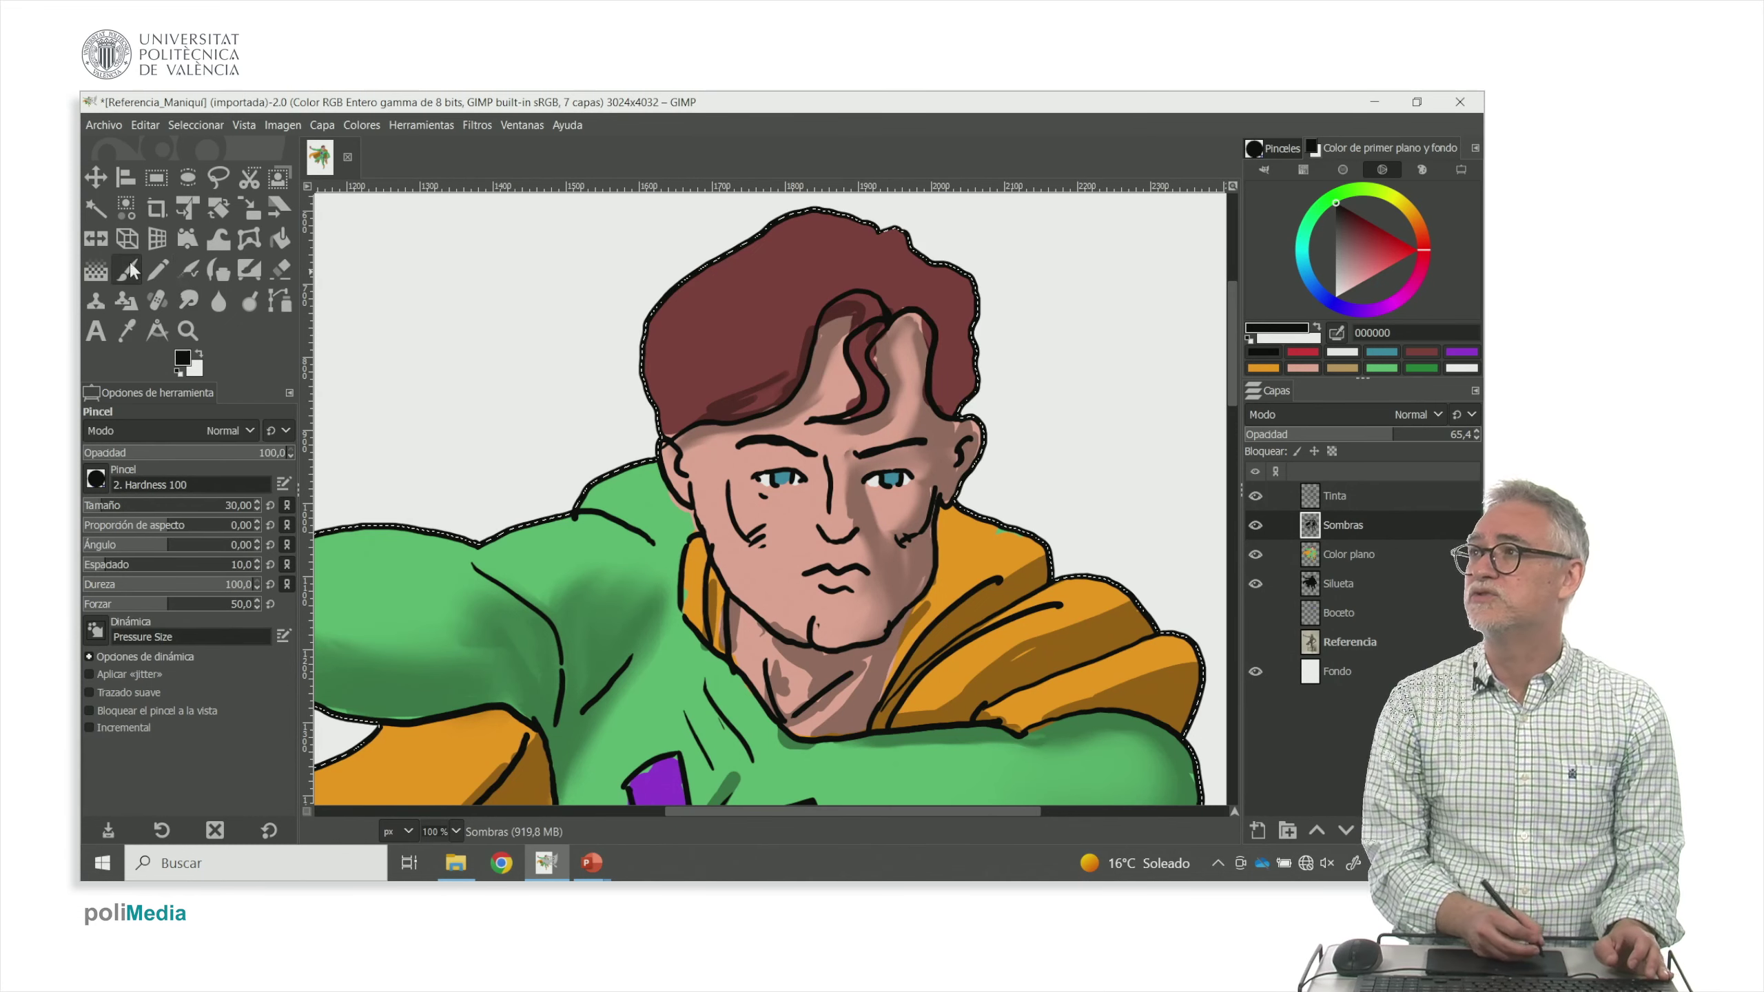
{"action": "left_click_drag", "start_coordinate": [762, 458], "coordinate": [779, 459]}
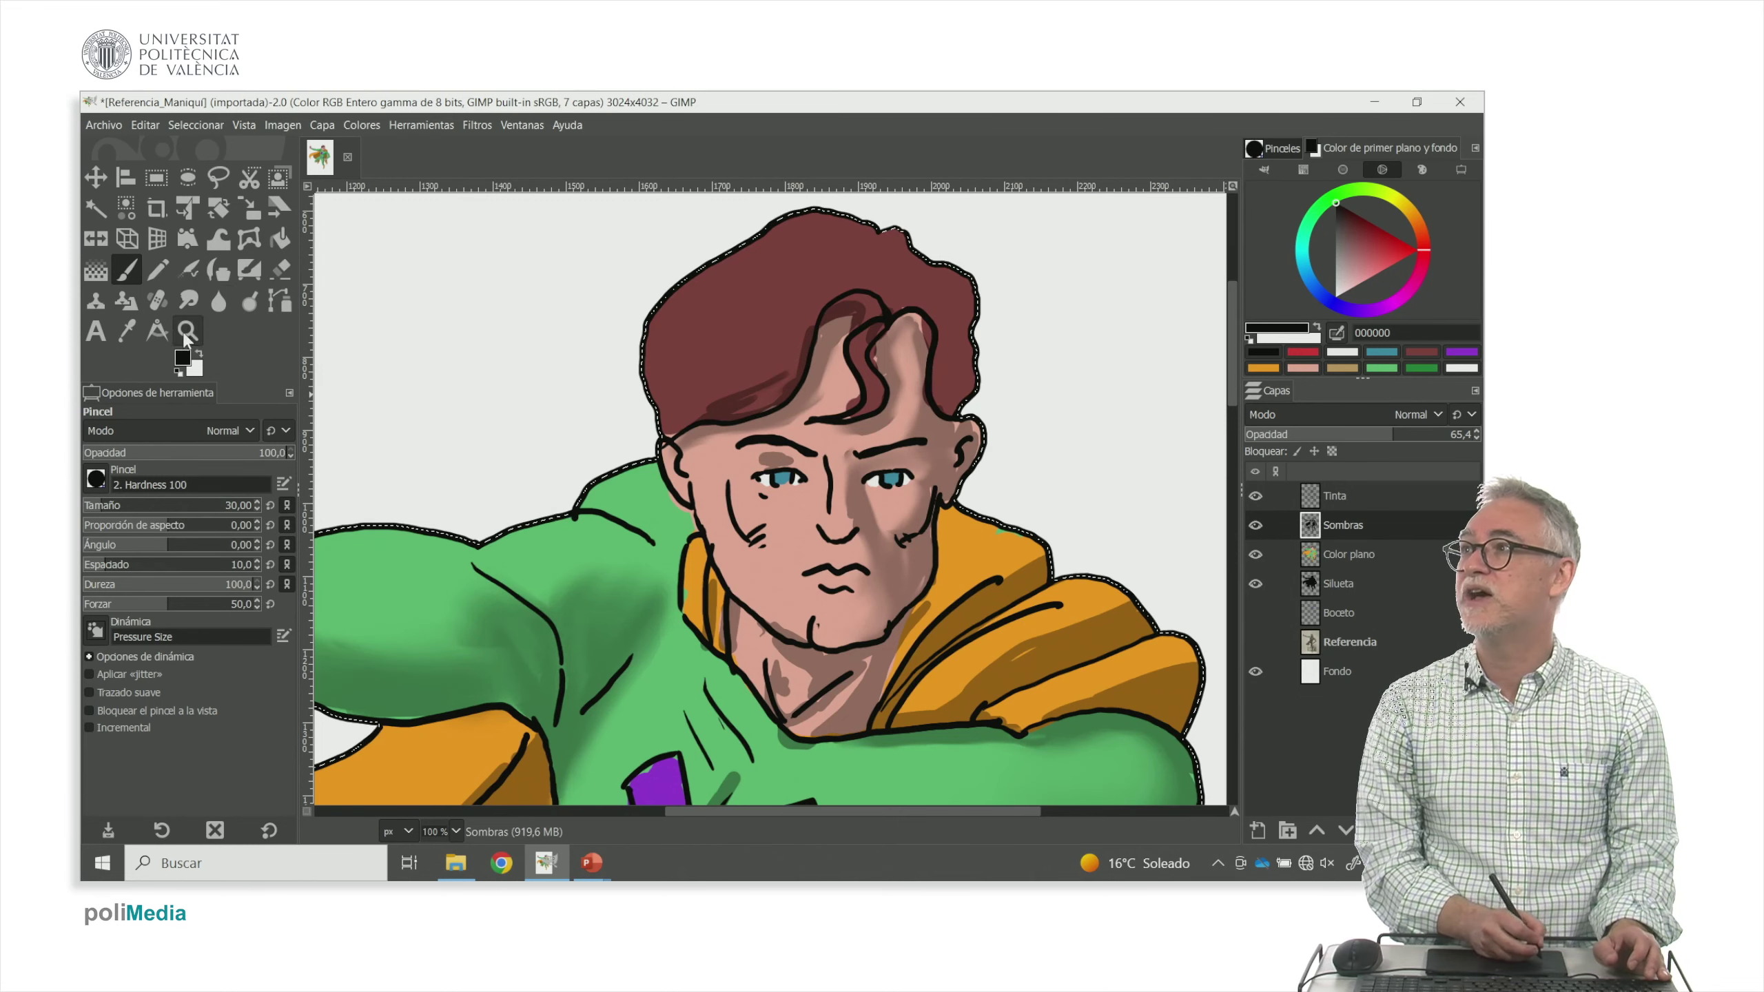
{"action": "left_click", "coordinate": [188, 301]}
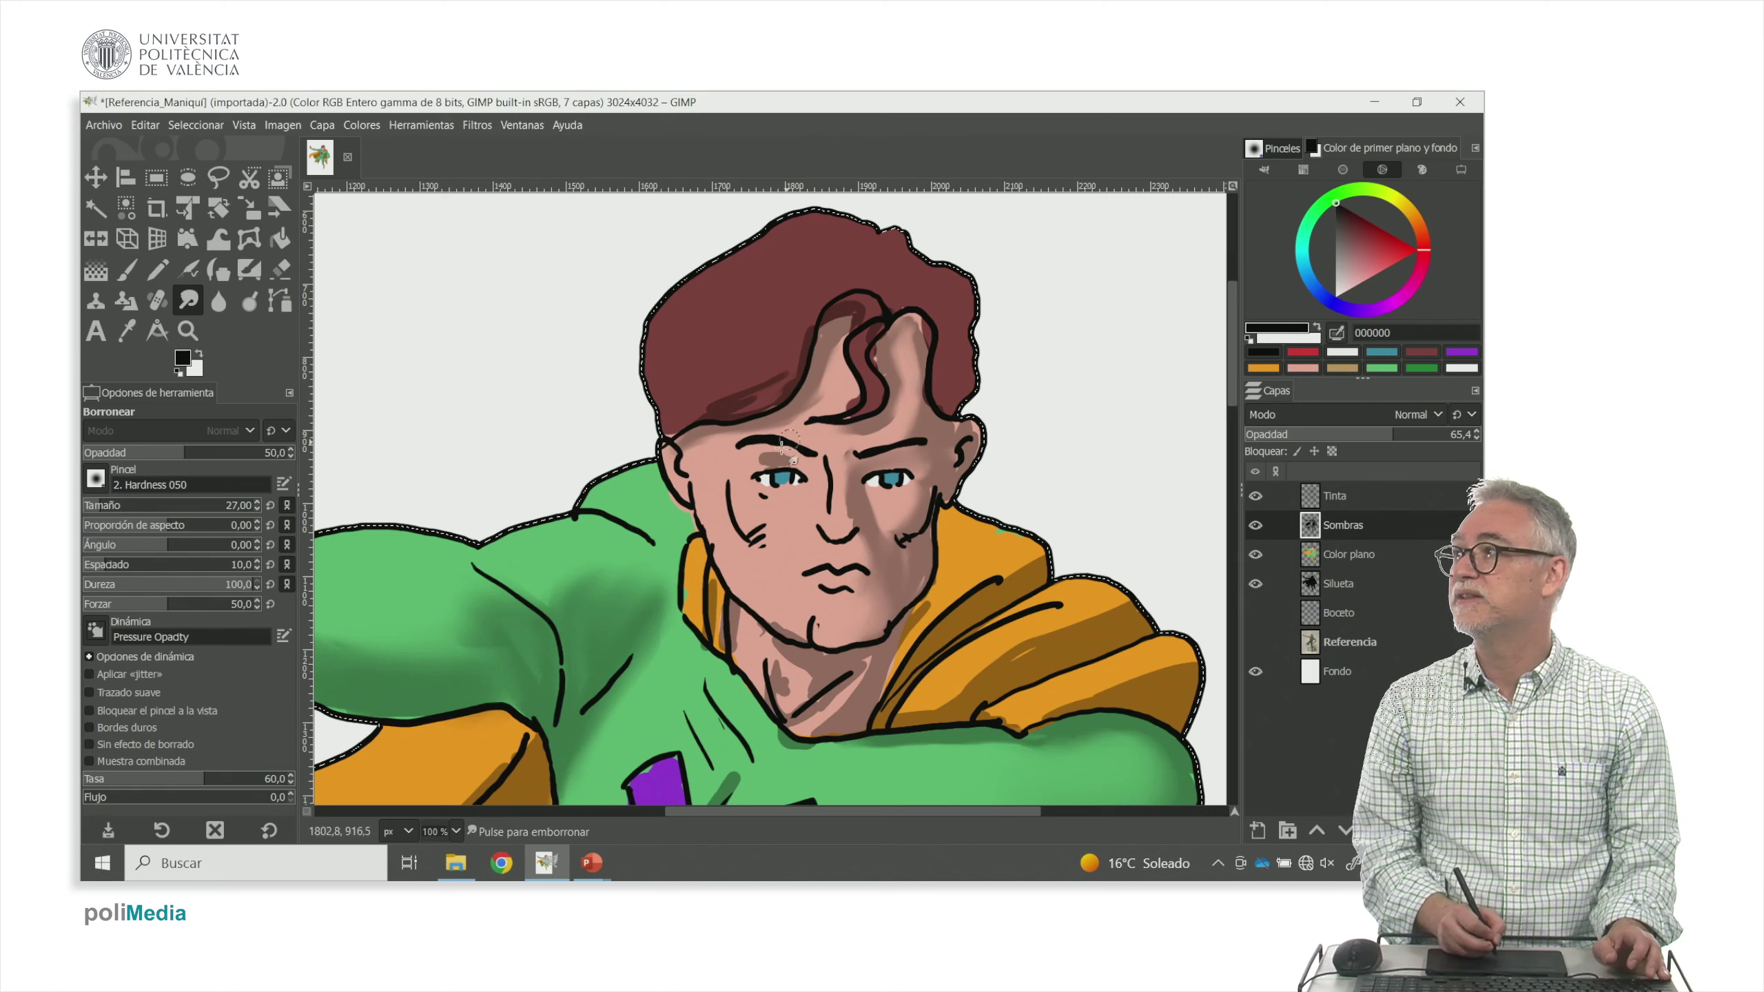
{"action": "left_click_drag", "start_coordinate": [759, 460], "coordinate": [773, 462]}
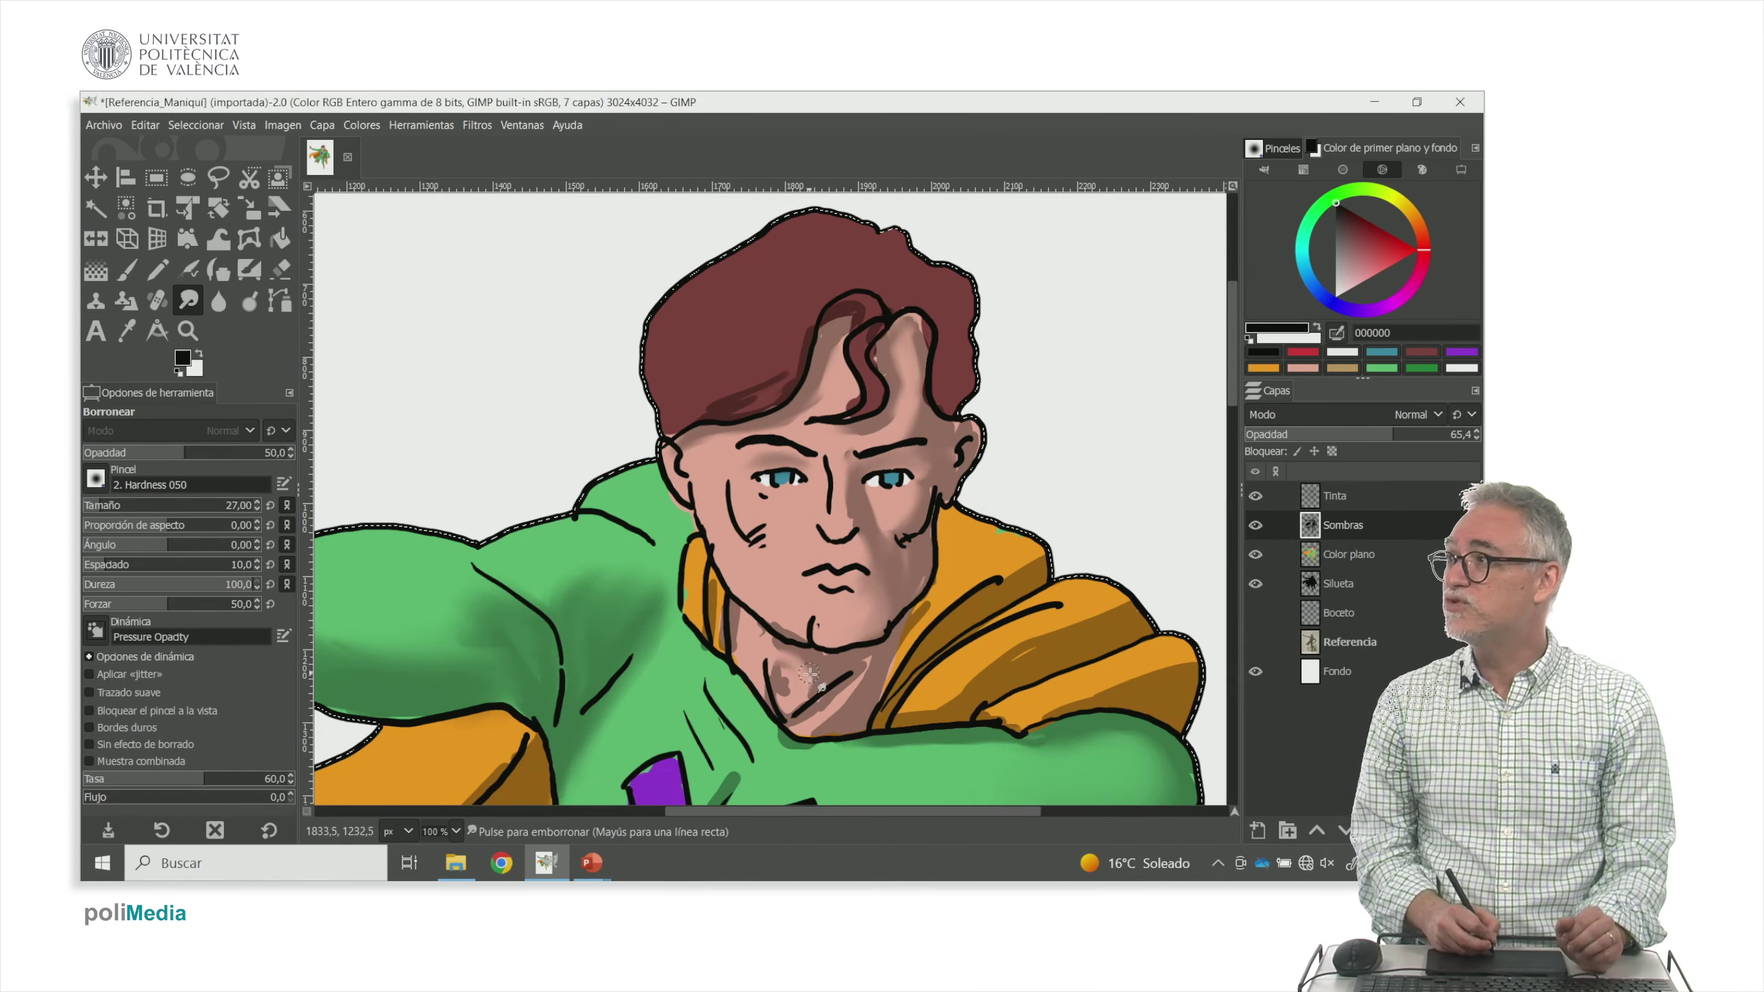
{"action": "mouse_move", "coordinate": [777, 691]}
{"action": "left_mouse_down"}
{"action": "mouse_move", "coordinate": [824, 682]}
{"action": "mouse_move", "coordinate": [841, 705]}
{"action": "mouse_move", "coordinate": [857, 672]}
{"action": "mouse_move", "coordinate": [800, 716]}
{"action": "mouse_move", "coordinate": [857, 665]}
{"action": "mouse_move", "coordinate": [829, 717]}
{"action": "mouse_move", "coordinate": [777, 684]}
{"action": "left_mouse_up"}
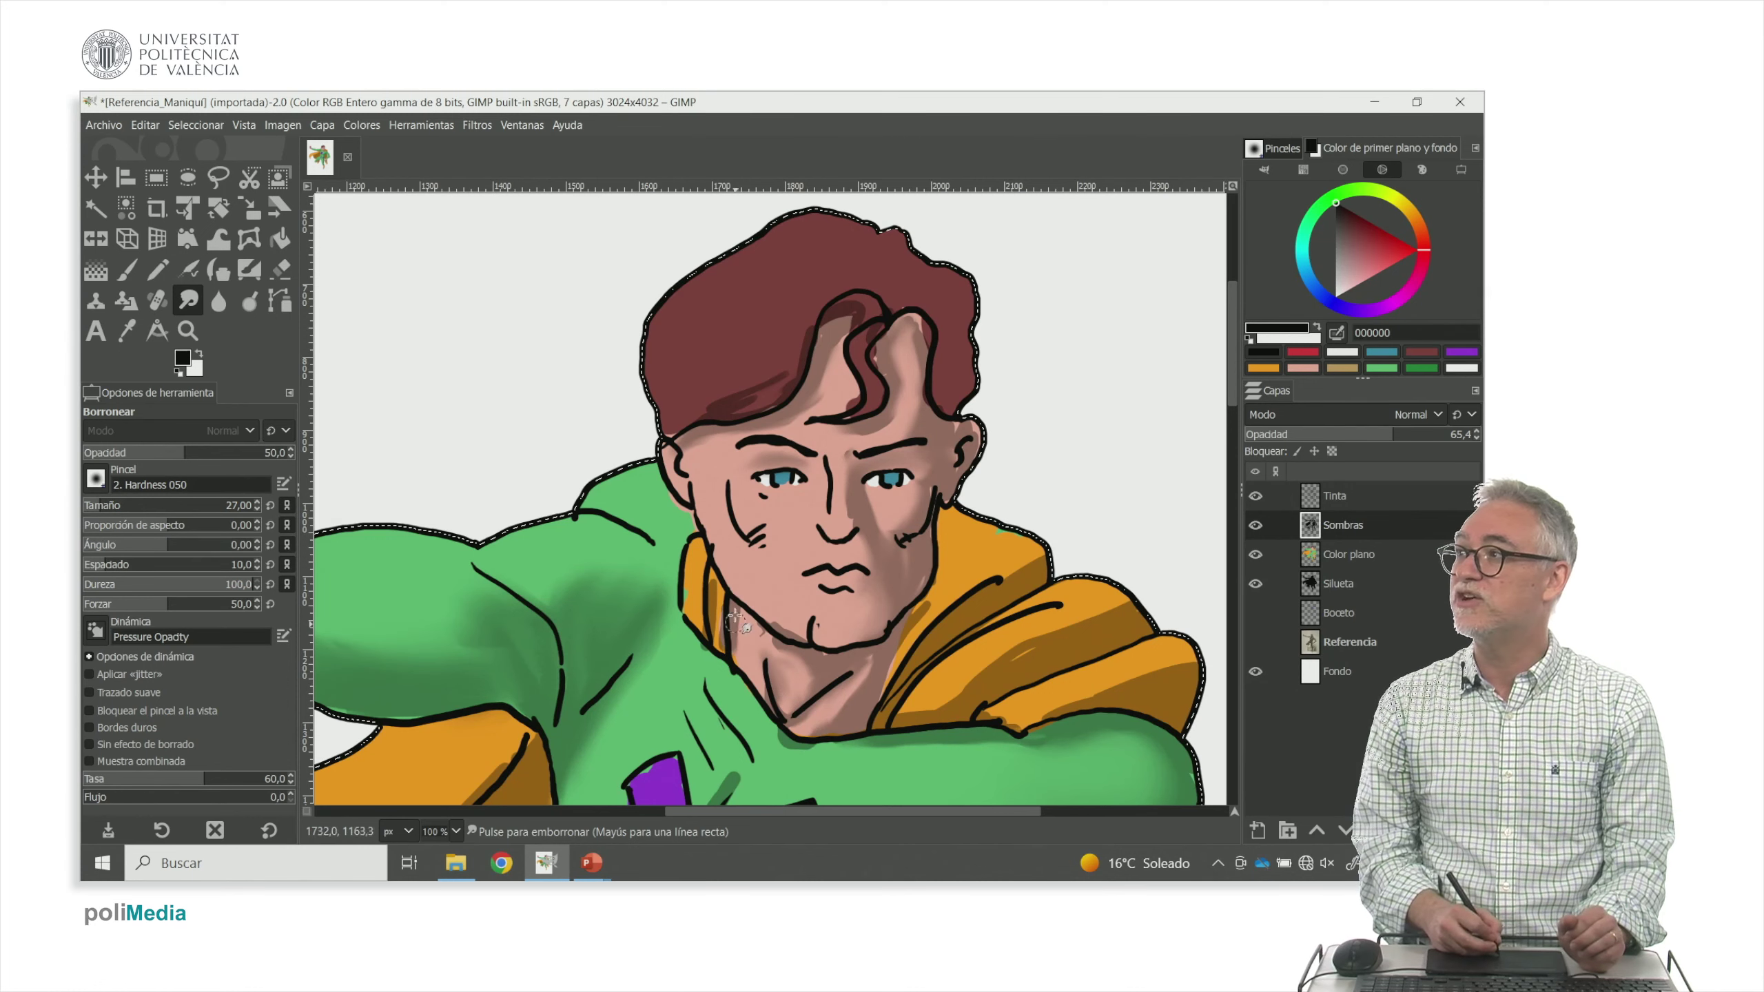
Hide the Color plano and Silueta layers to inspect the shading of the whole figure, and show Color plano again
{"action": "key", "text": "minus"}
{"action": "key", "text": "minus"}
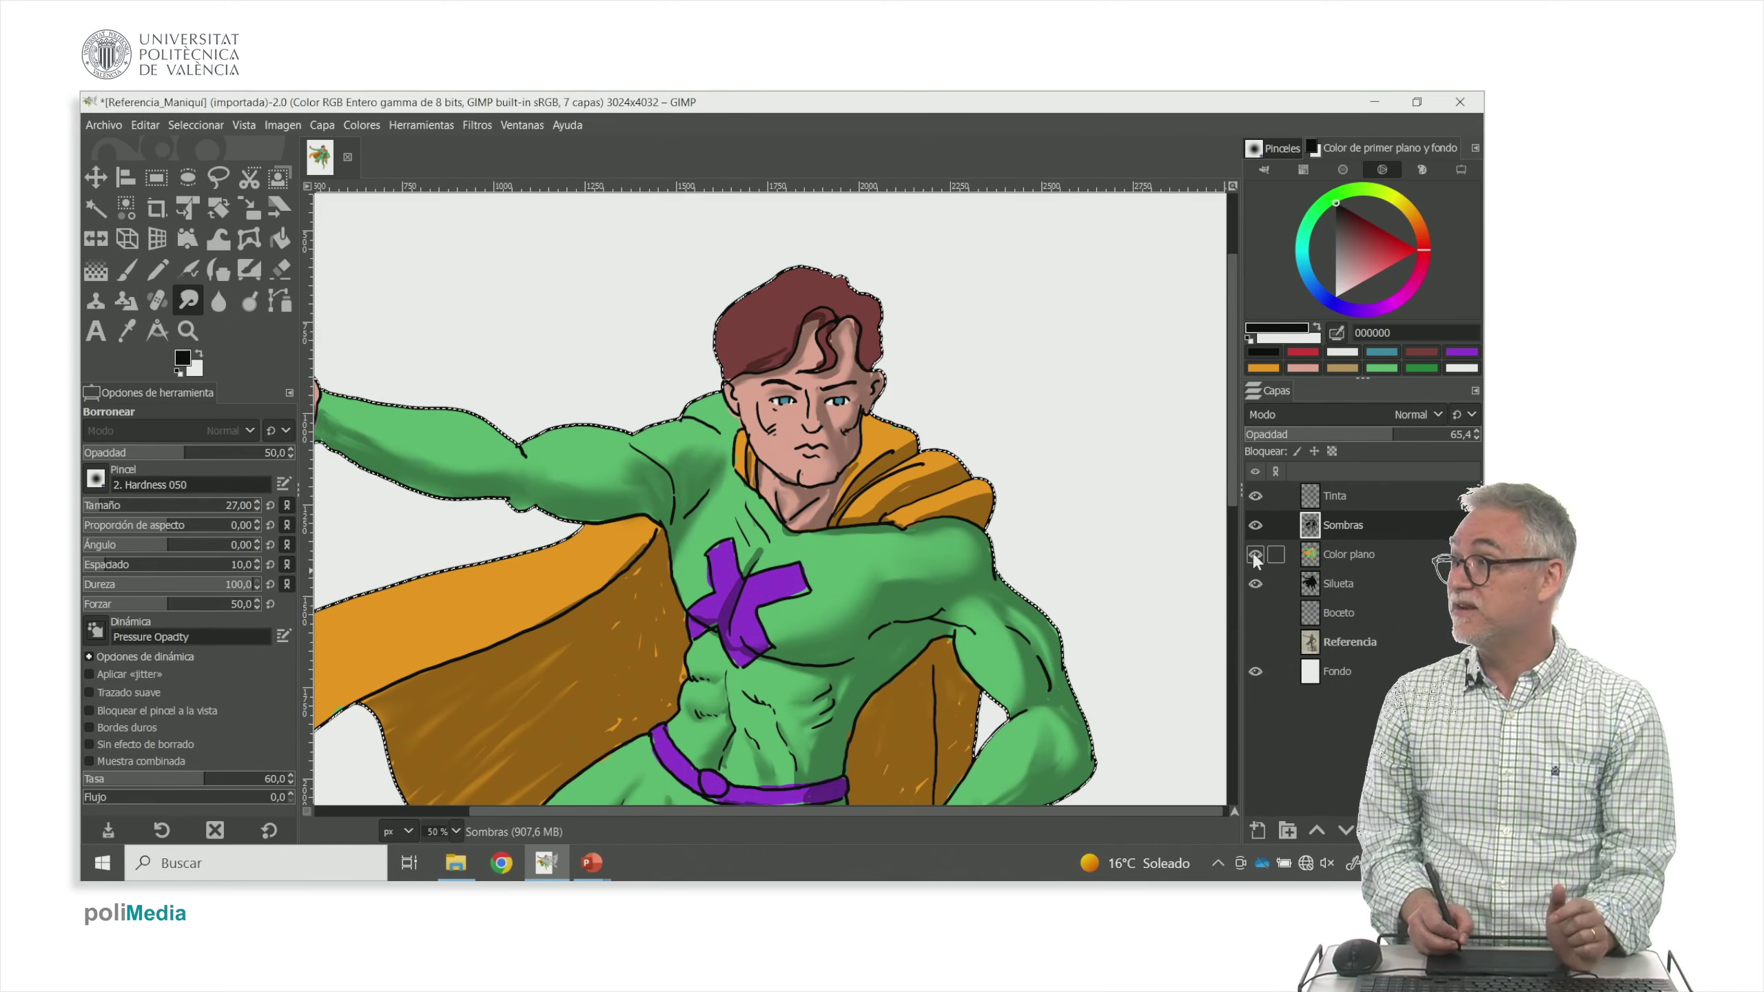
{"action": "key", "text": "minus"}
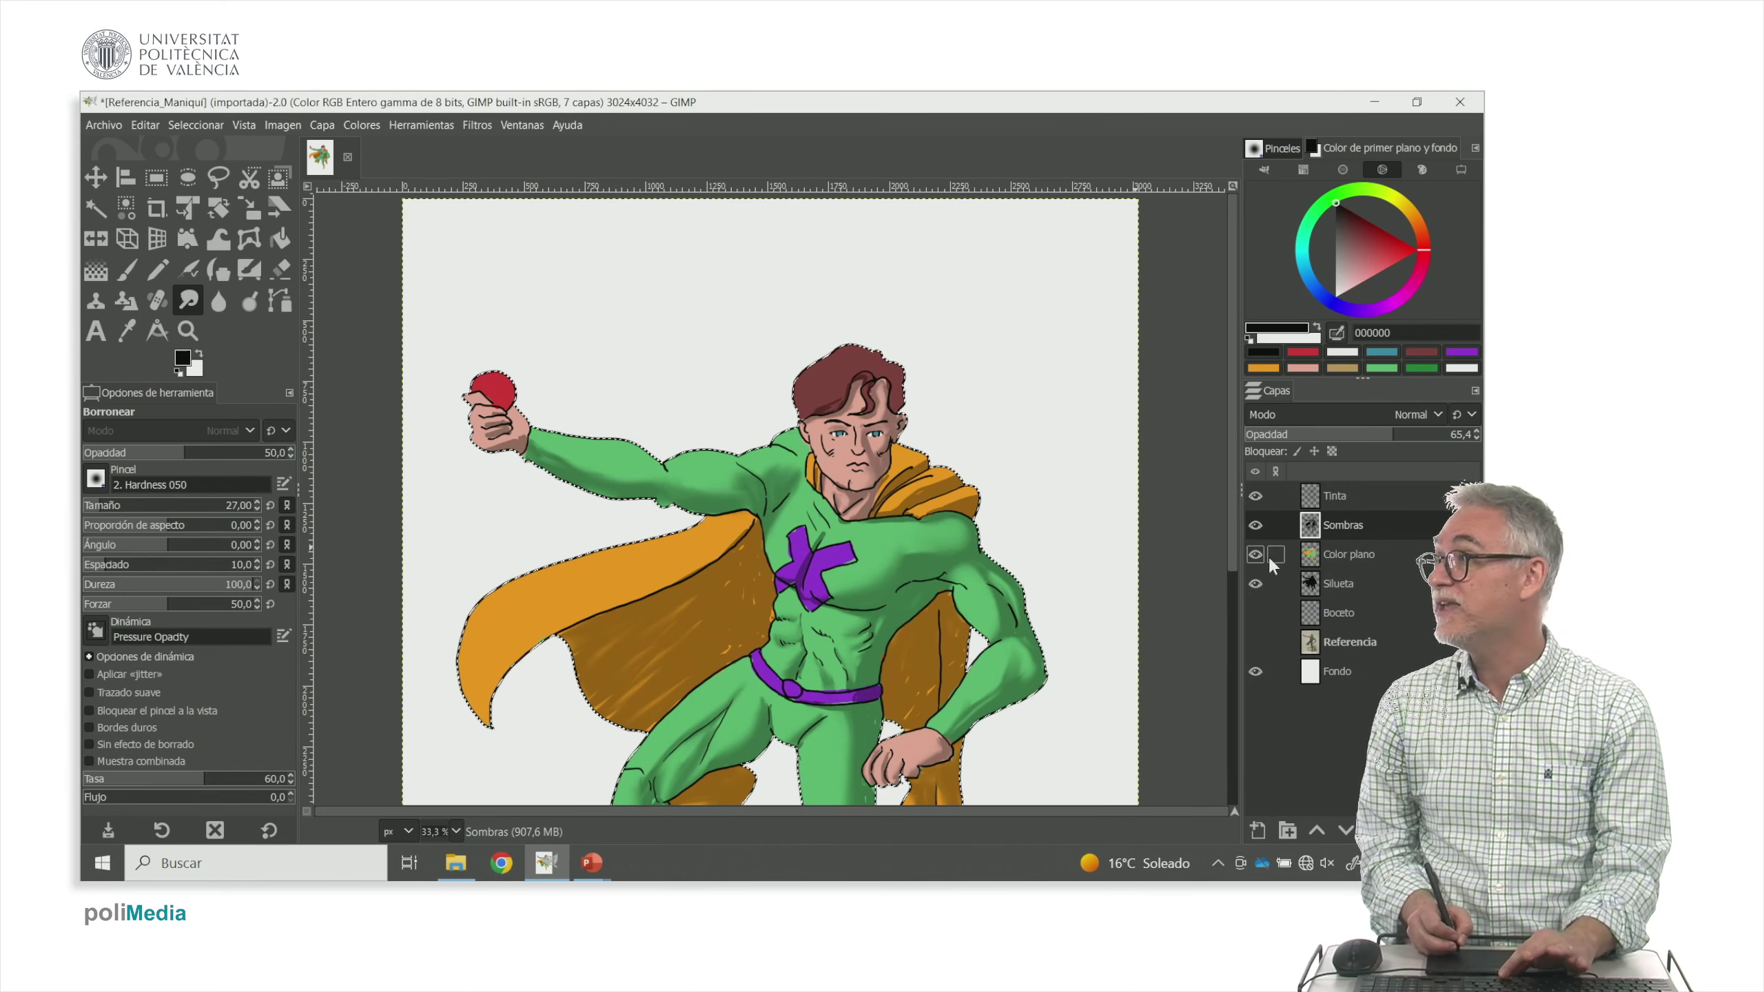
{"action": "left_click", "coordinate": [1256, 554]}
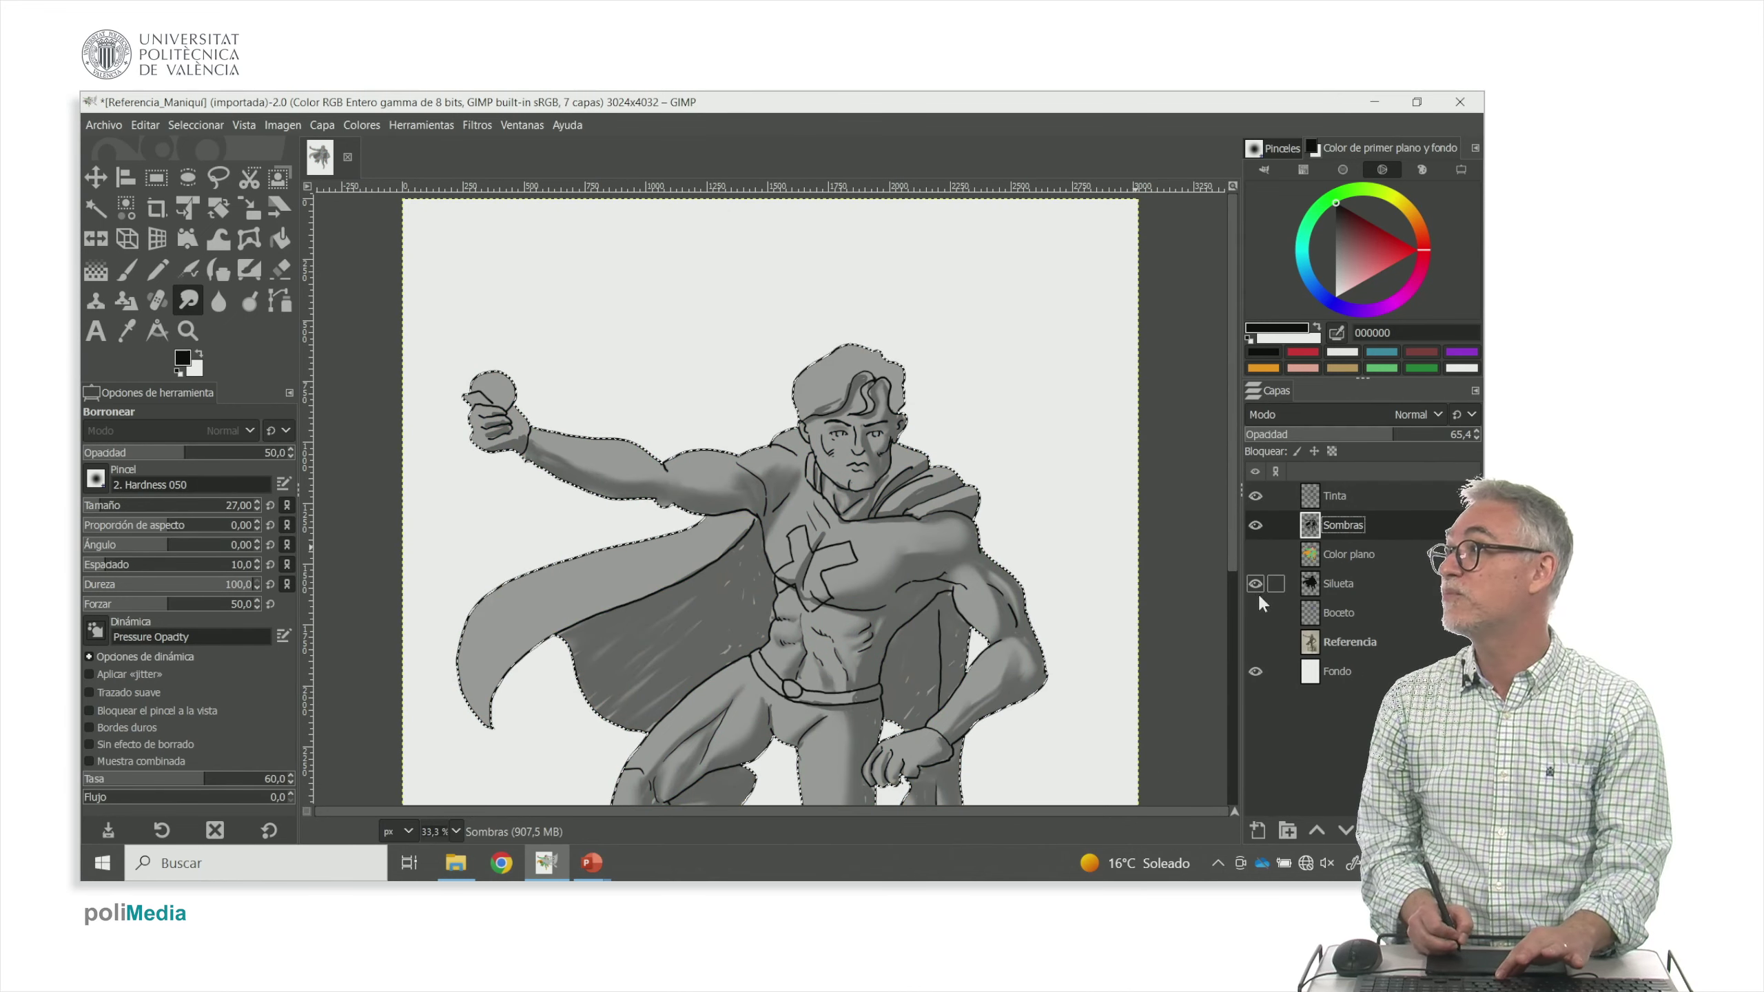
{"action": "left_click", "coordinate": [1253, 583]}
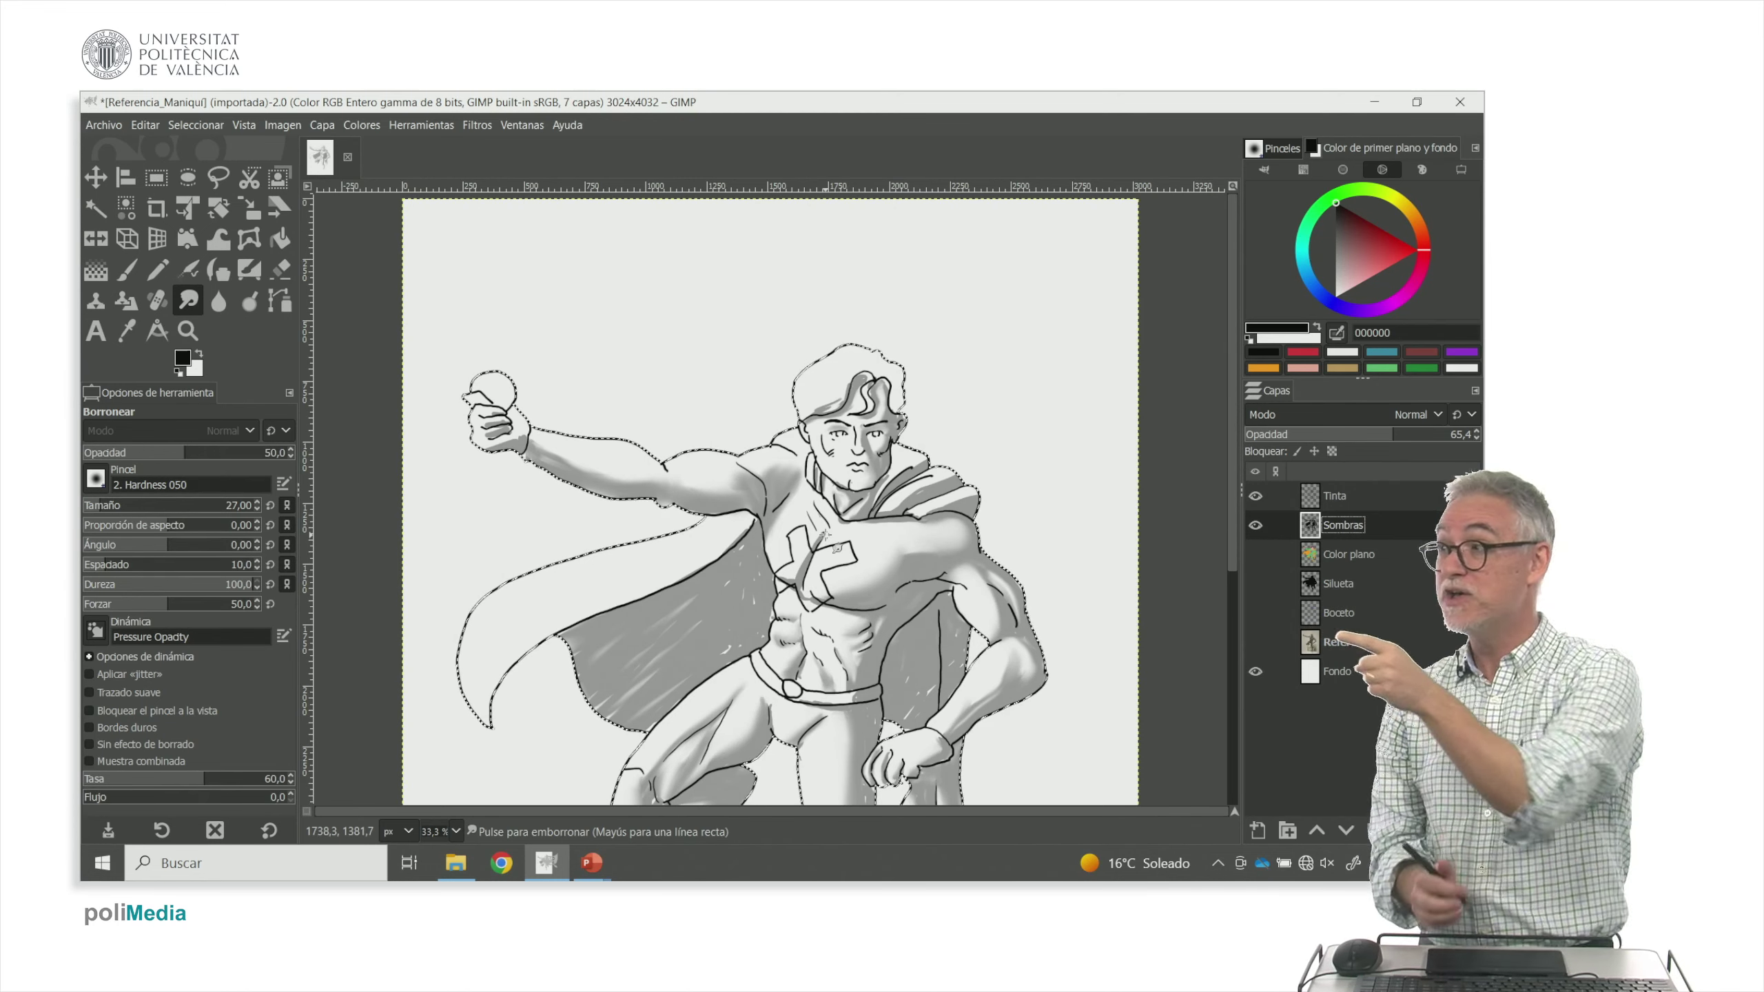
{"action": "key", "text": "minus"}
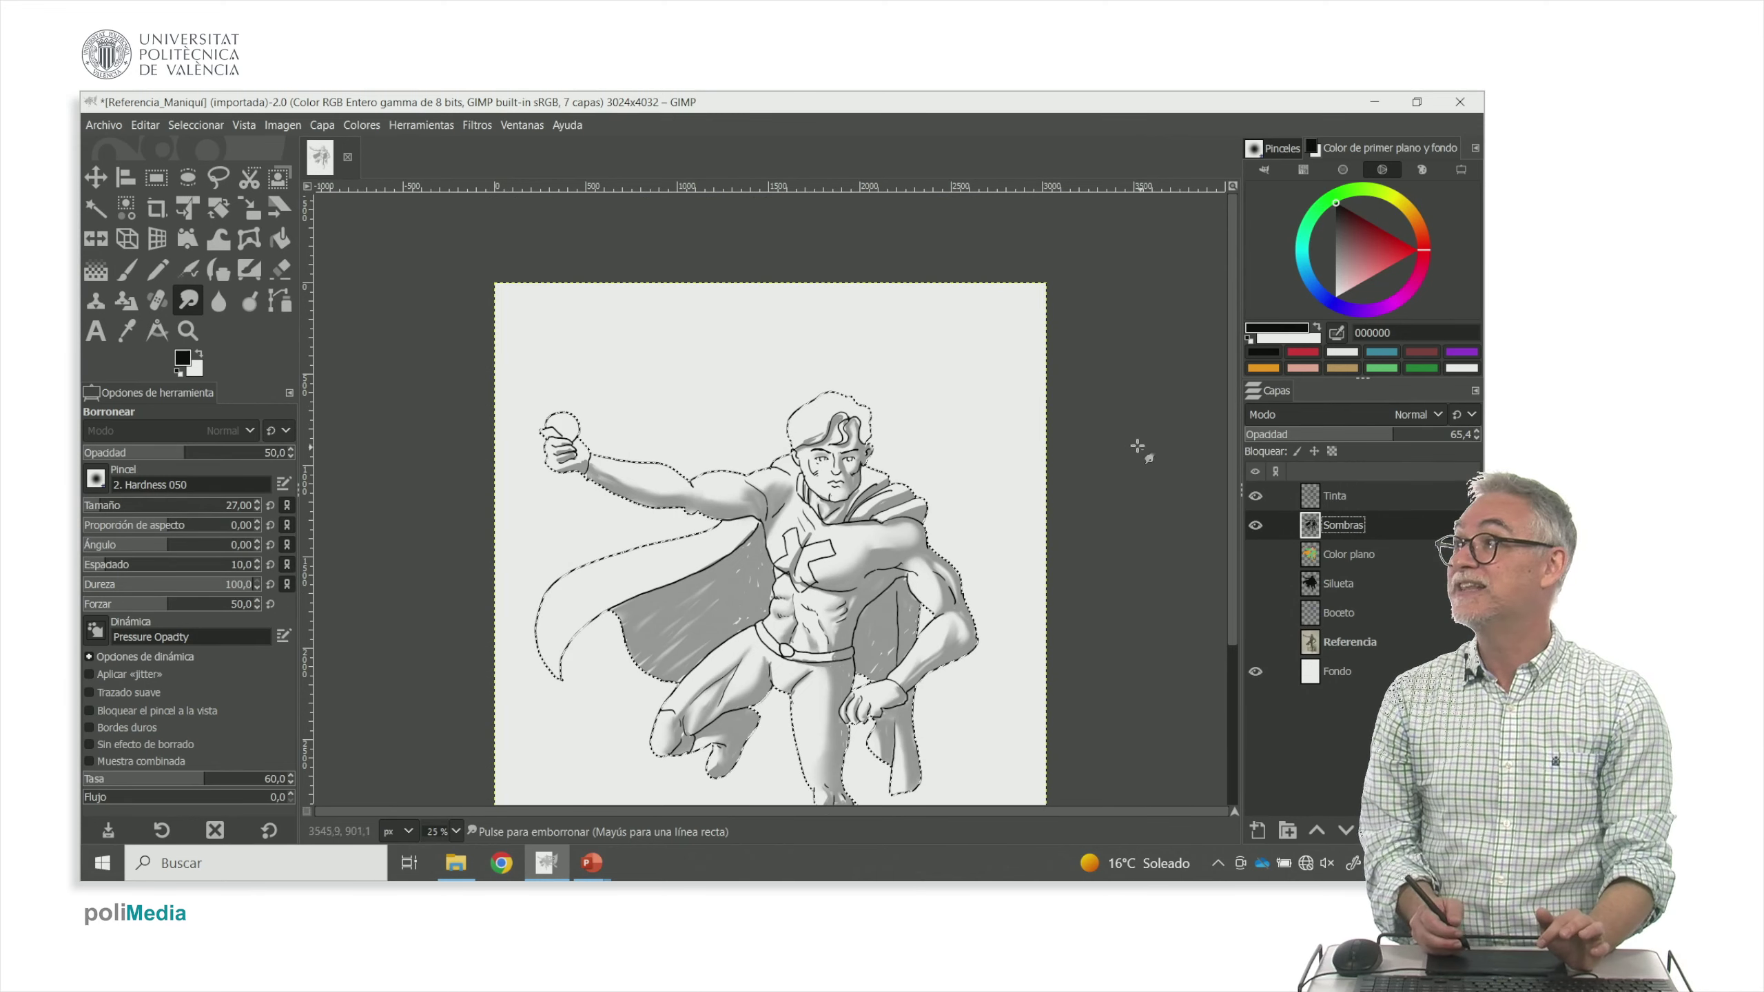
{"action": "scroll", "coordinate": [1011, 445], "scroll_direction": "down", "scroll_amount": 2}
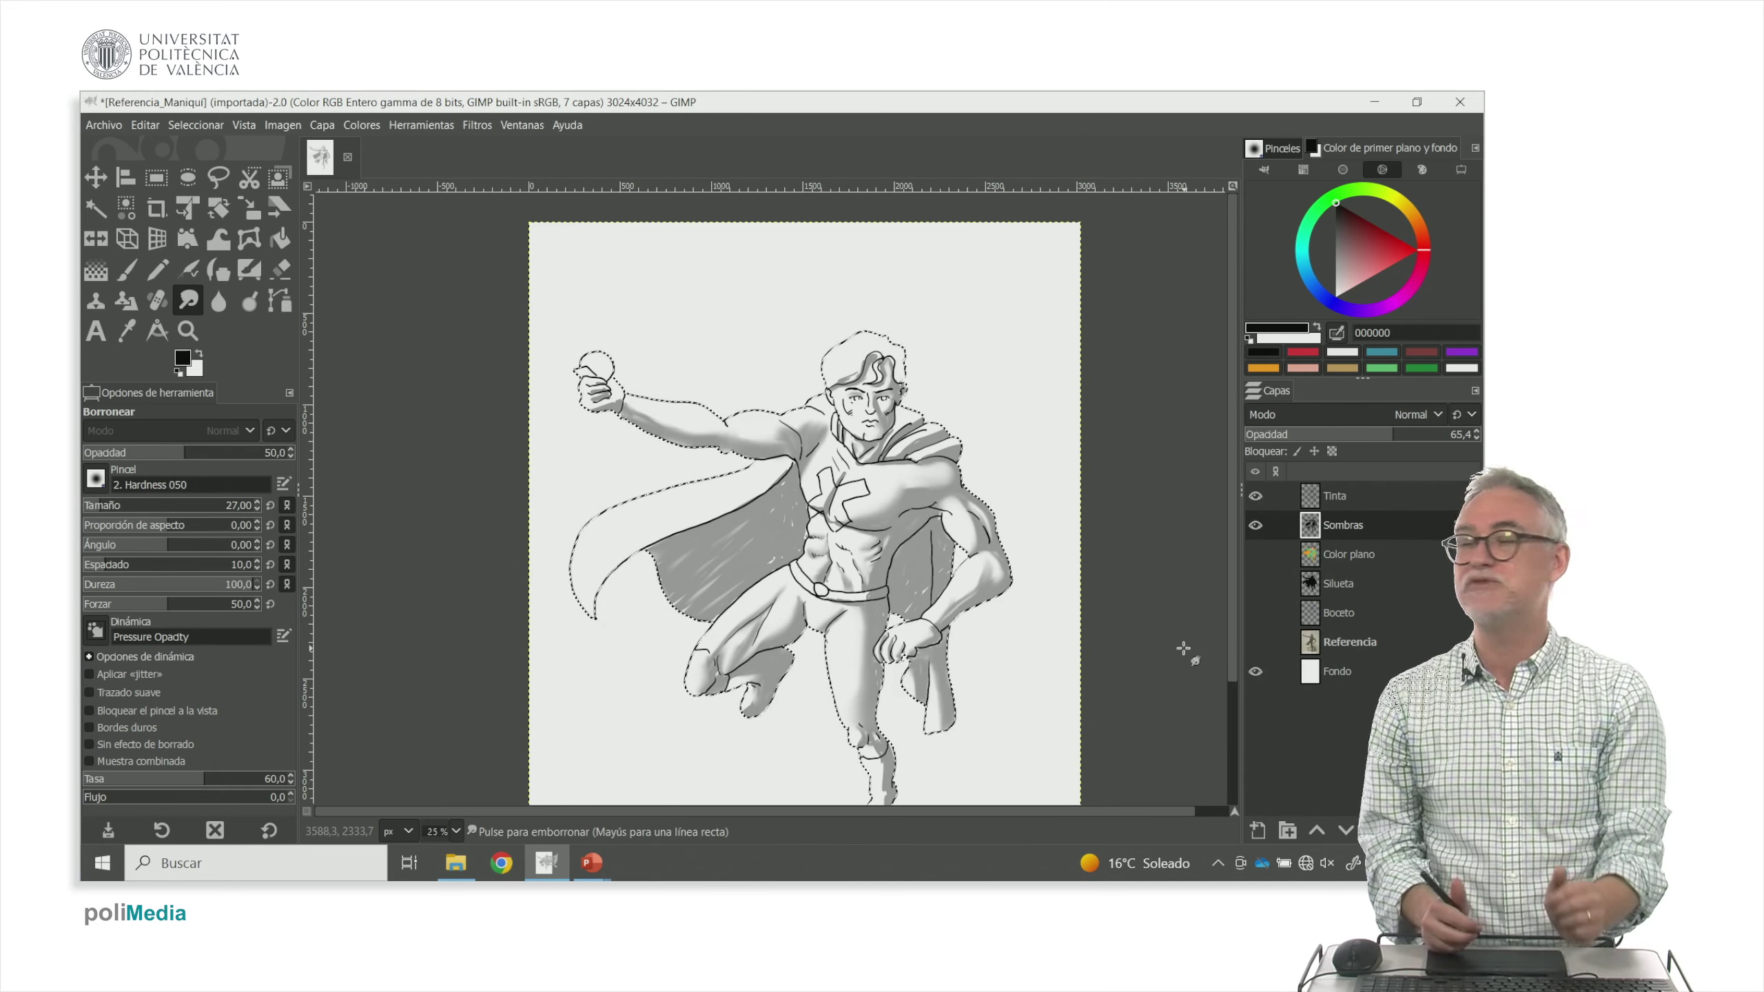
{"action": "left_click", "coordinate": [1255, 554]}
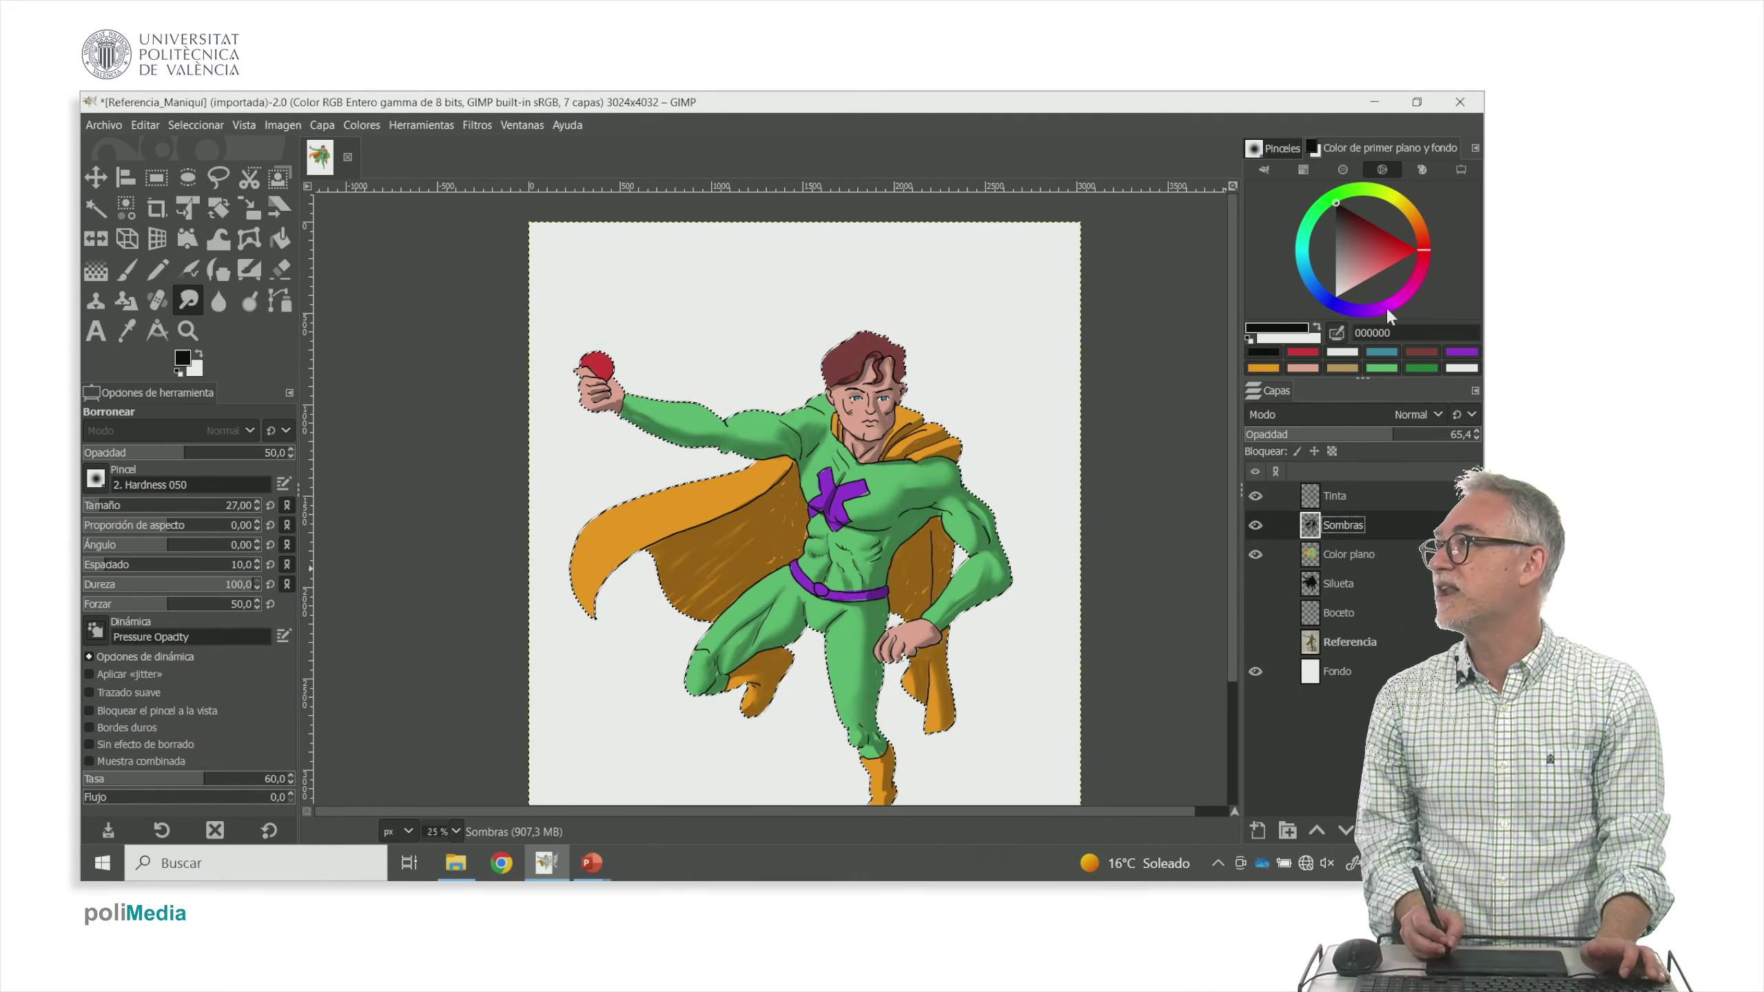
Try recolouring the flowing cape blue (2b7aba) with Bucket Fill on the Color plano layer, and undo the fill
{"action": "left_click", "coordinate": [1311, 289]}
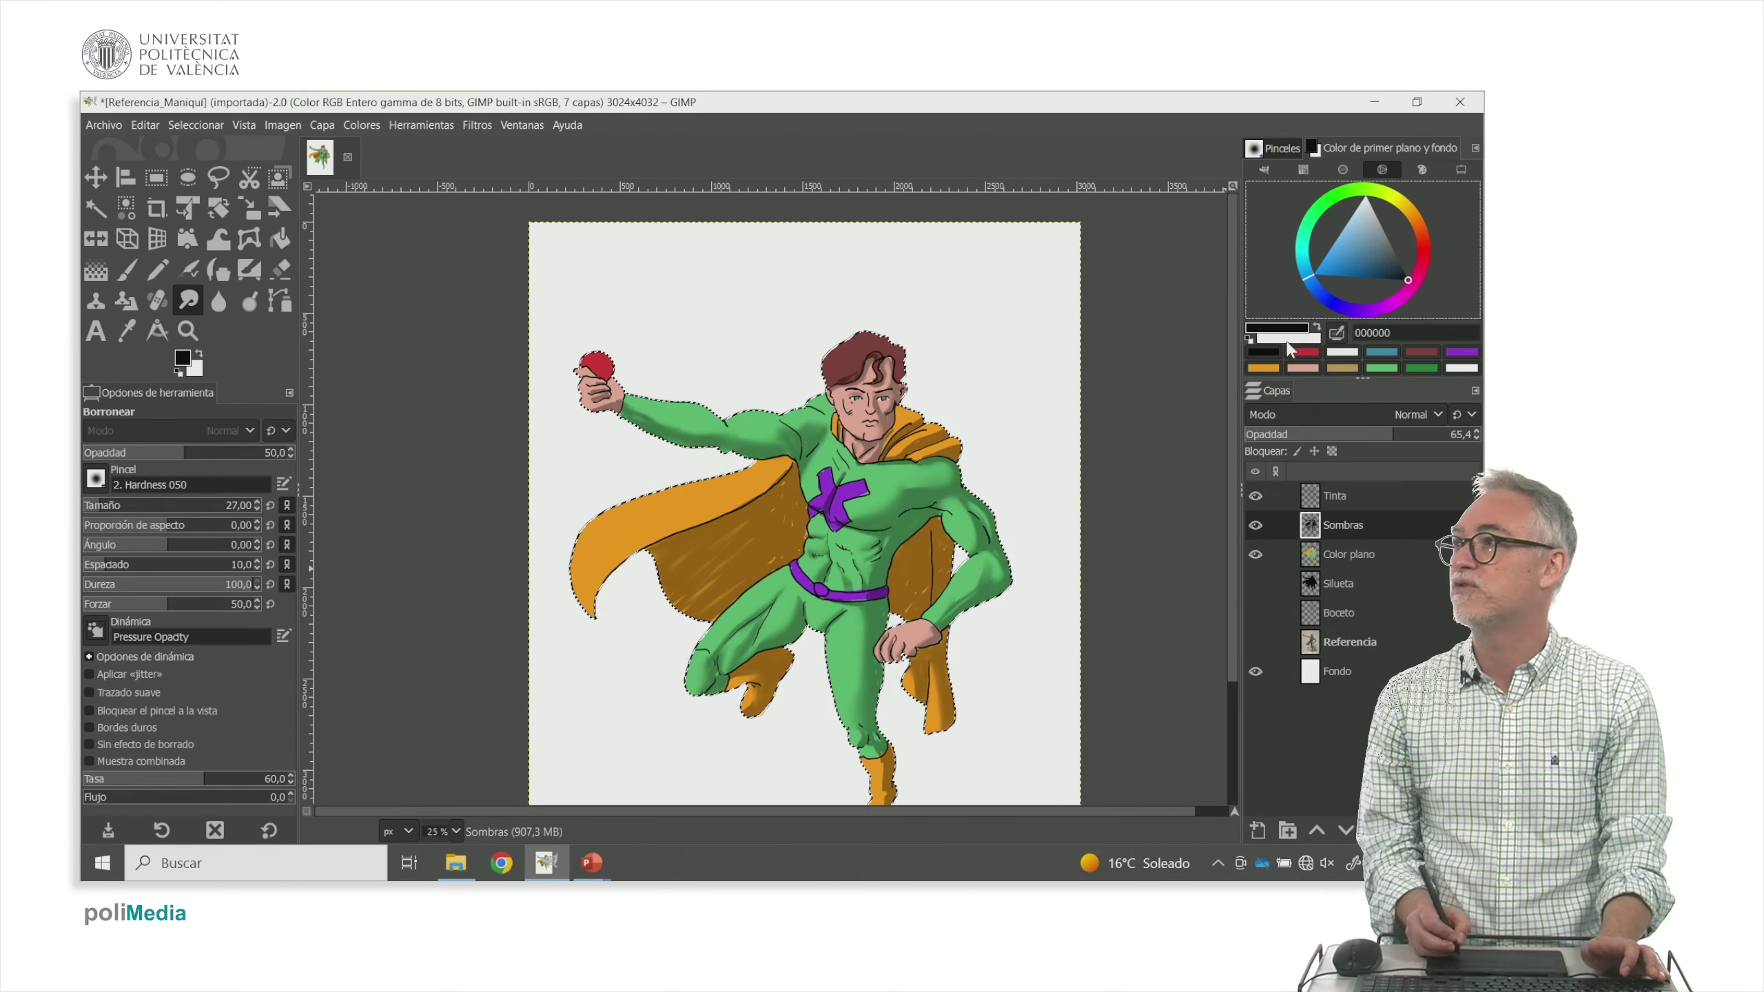
{"action": "left_click", "coordinate": [280, 239]}
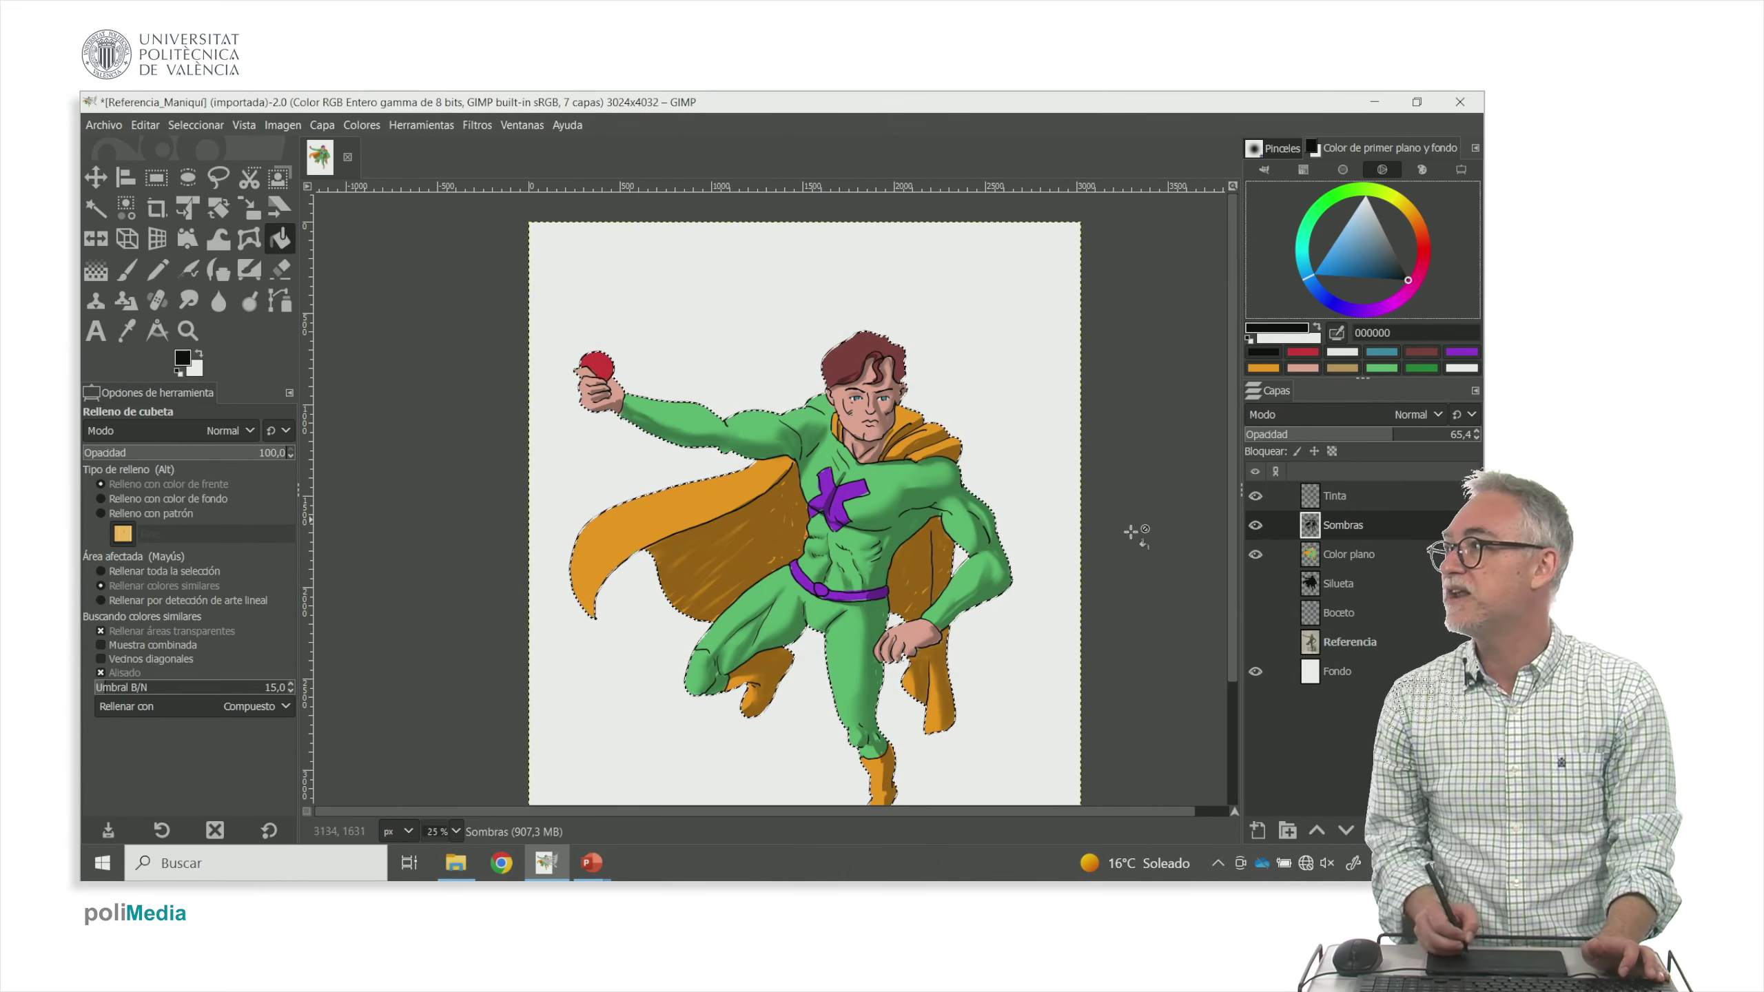
{"action": "left_click", "coordinate": [1347, 554]}
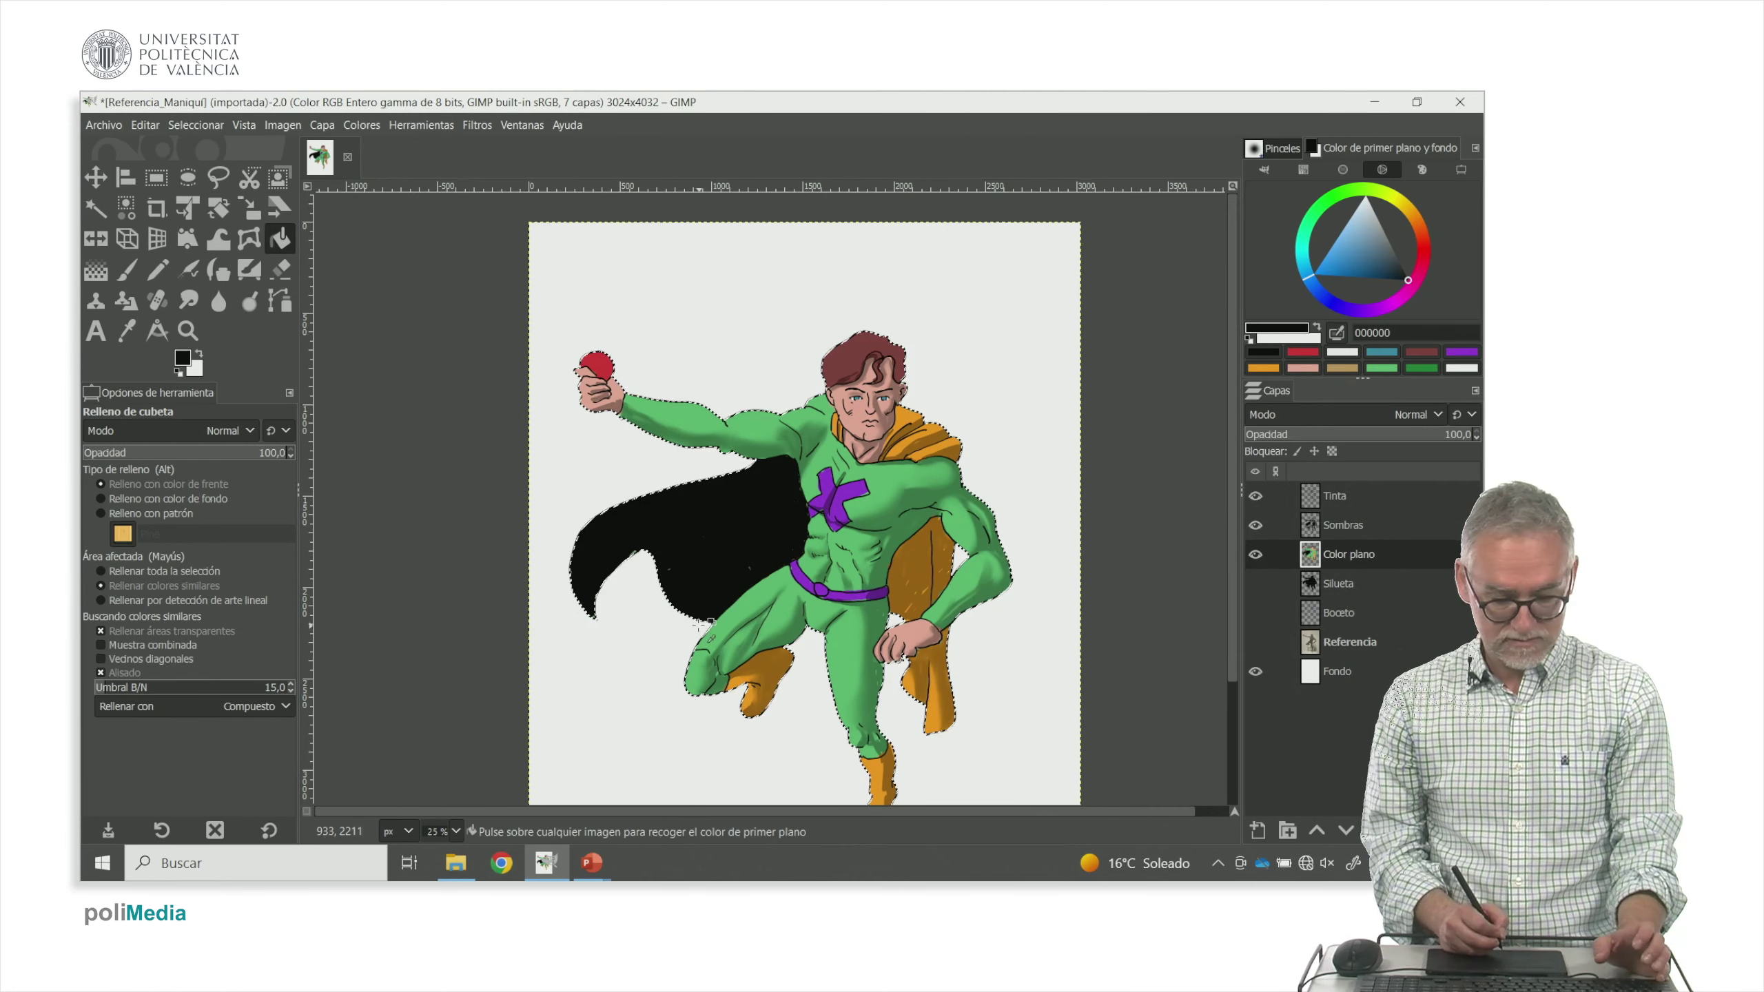
{"action": "key", "text": "ctrl+z"}
{"action": "left_click", "coordinate": [1348, 264]}
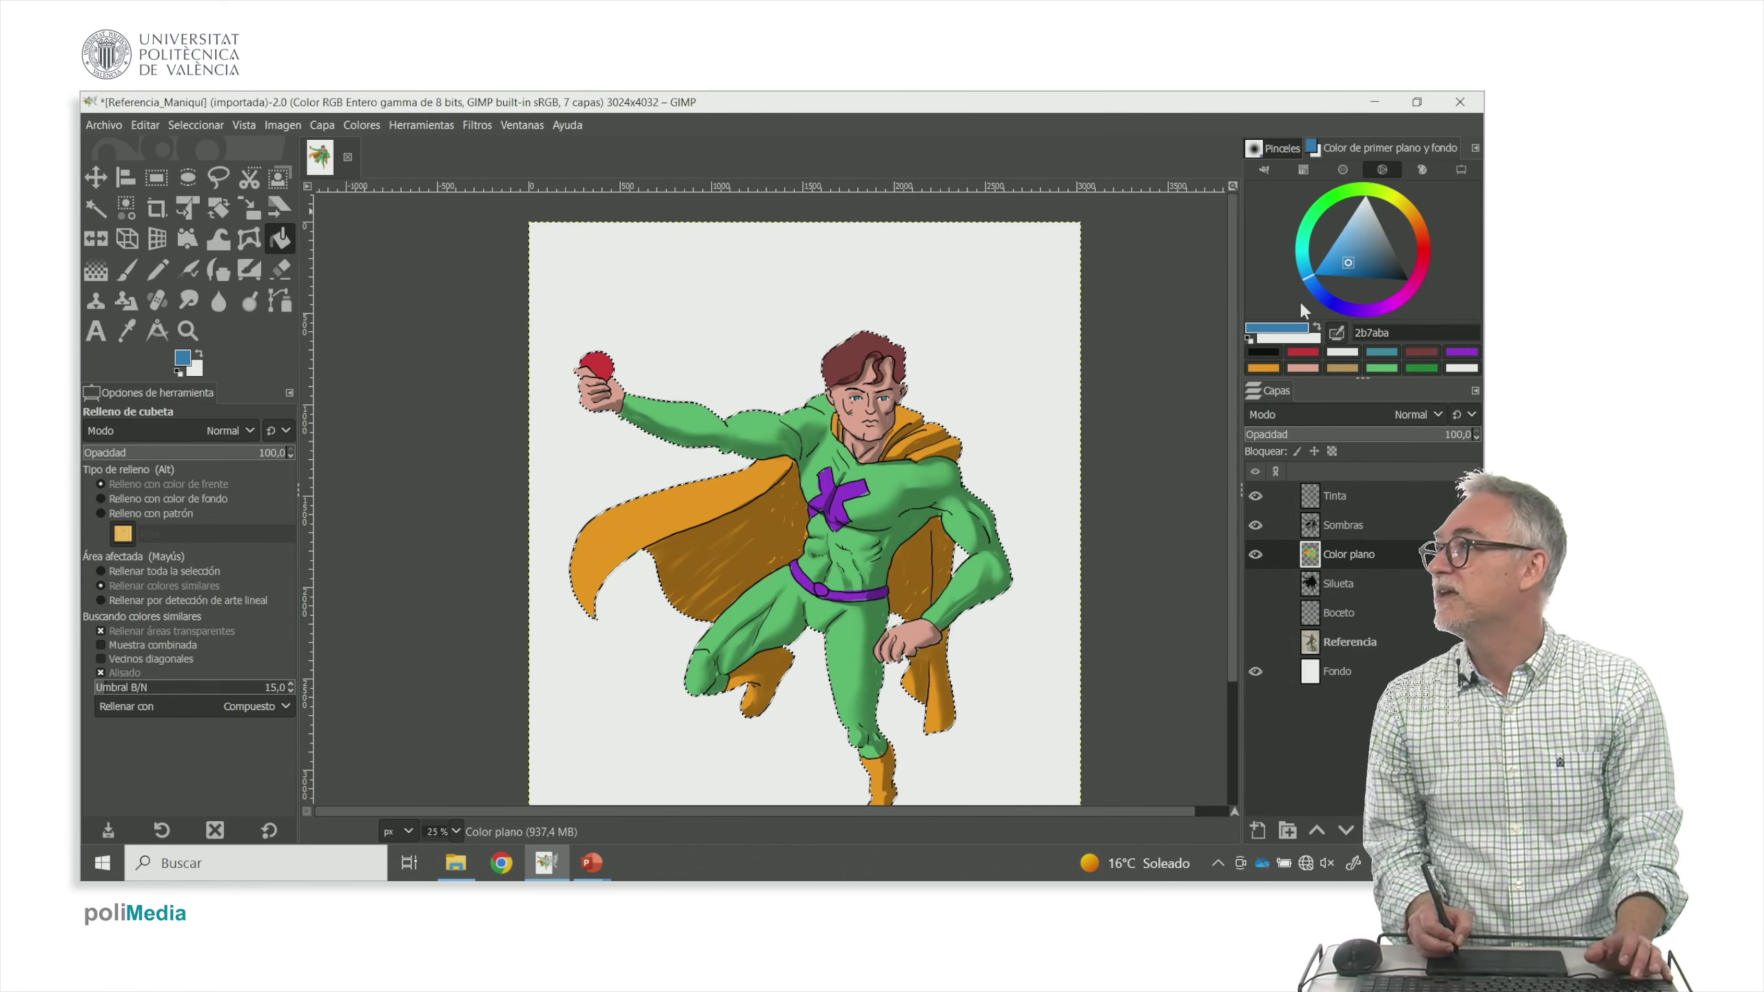
{"action": "left_click", "coordinate": [687, 601]}
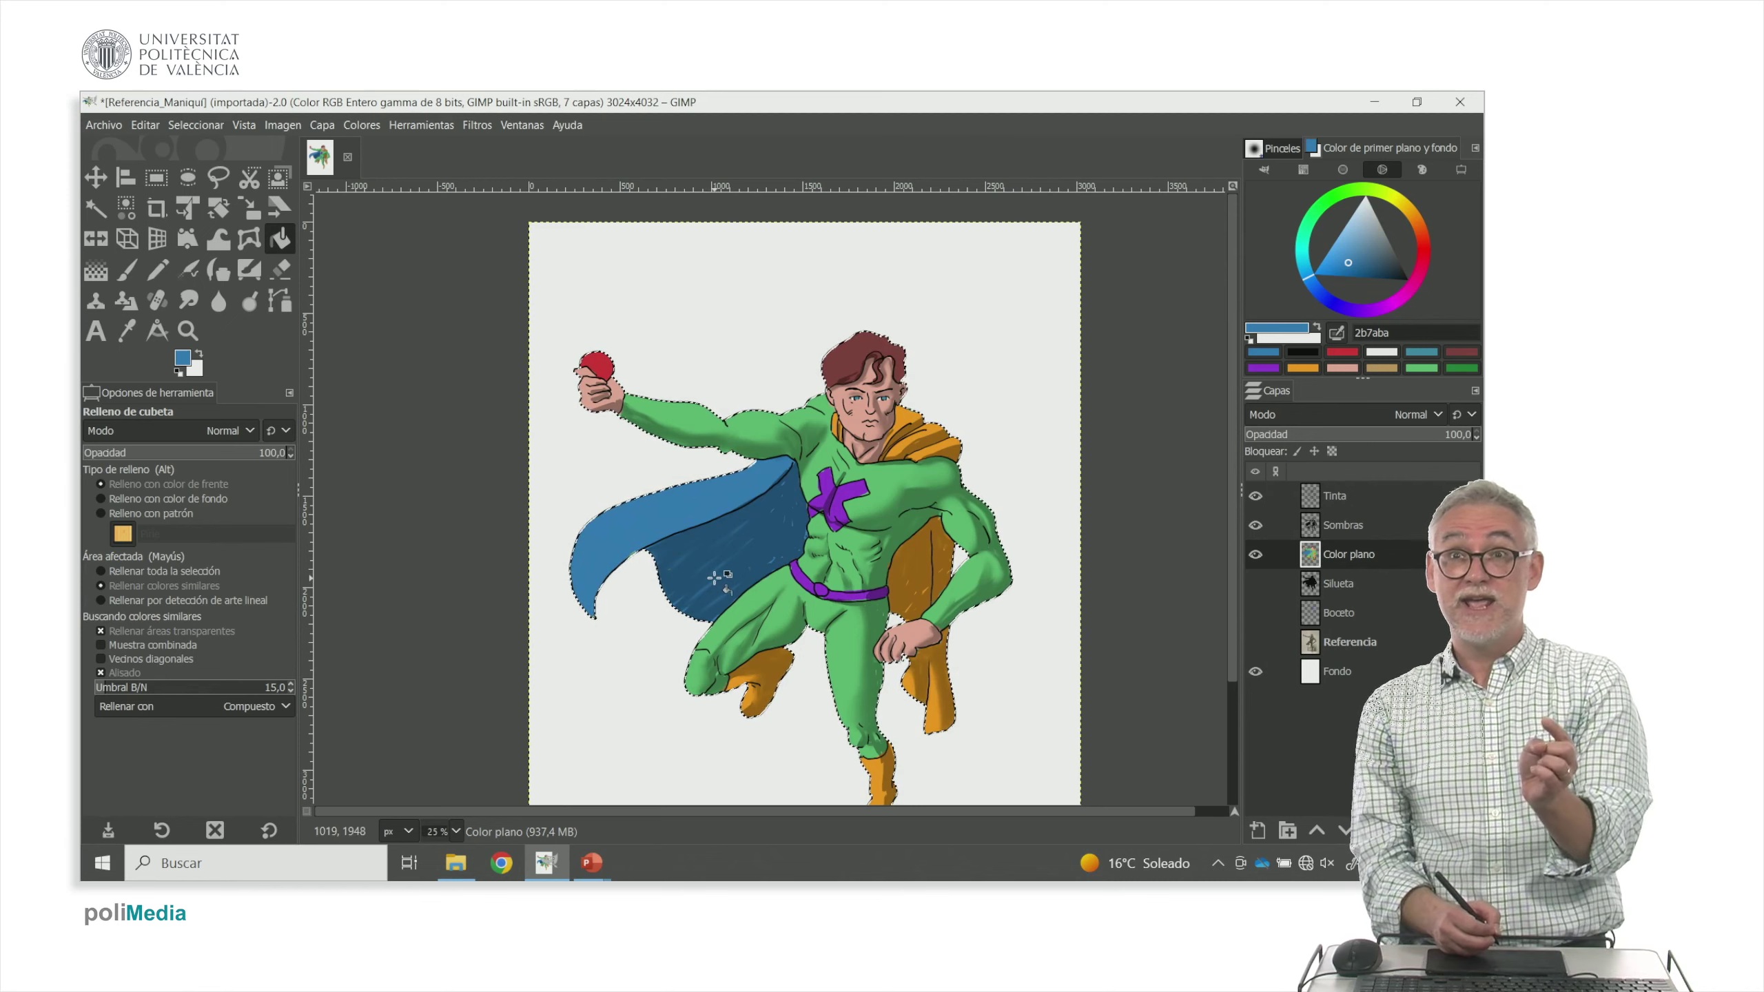
{"action": "key", "text": "ctrl"}
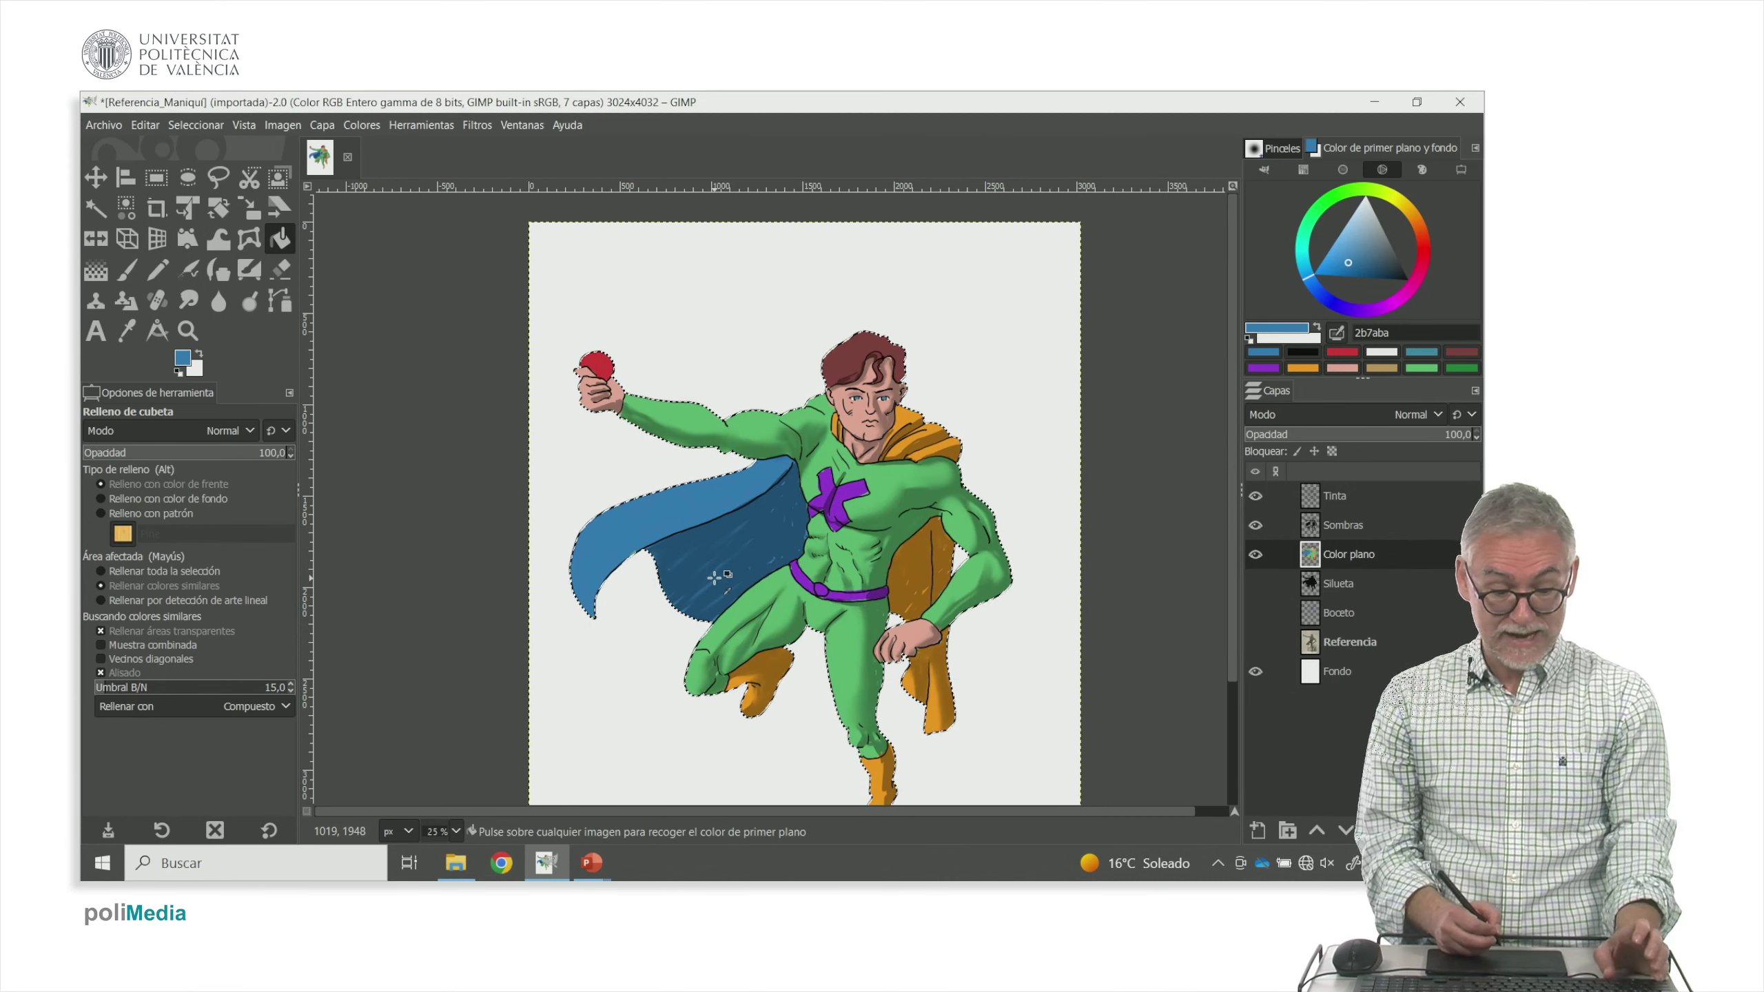
{"action": "key", "text": "ctrl+z"}
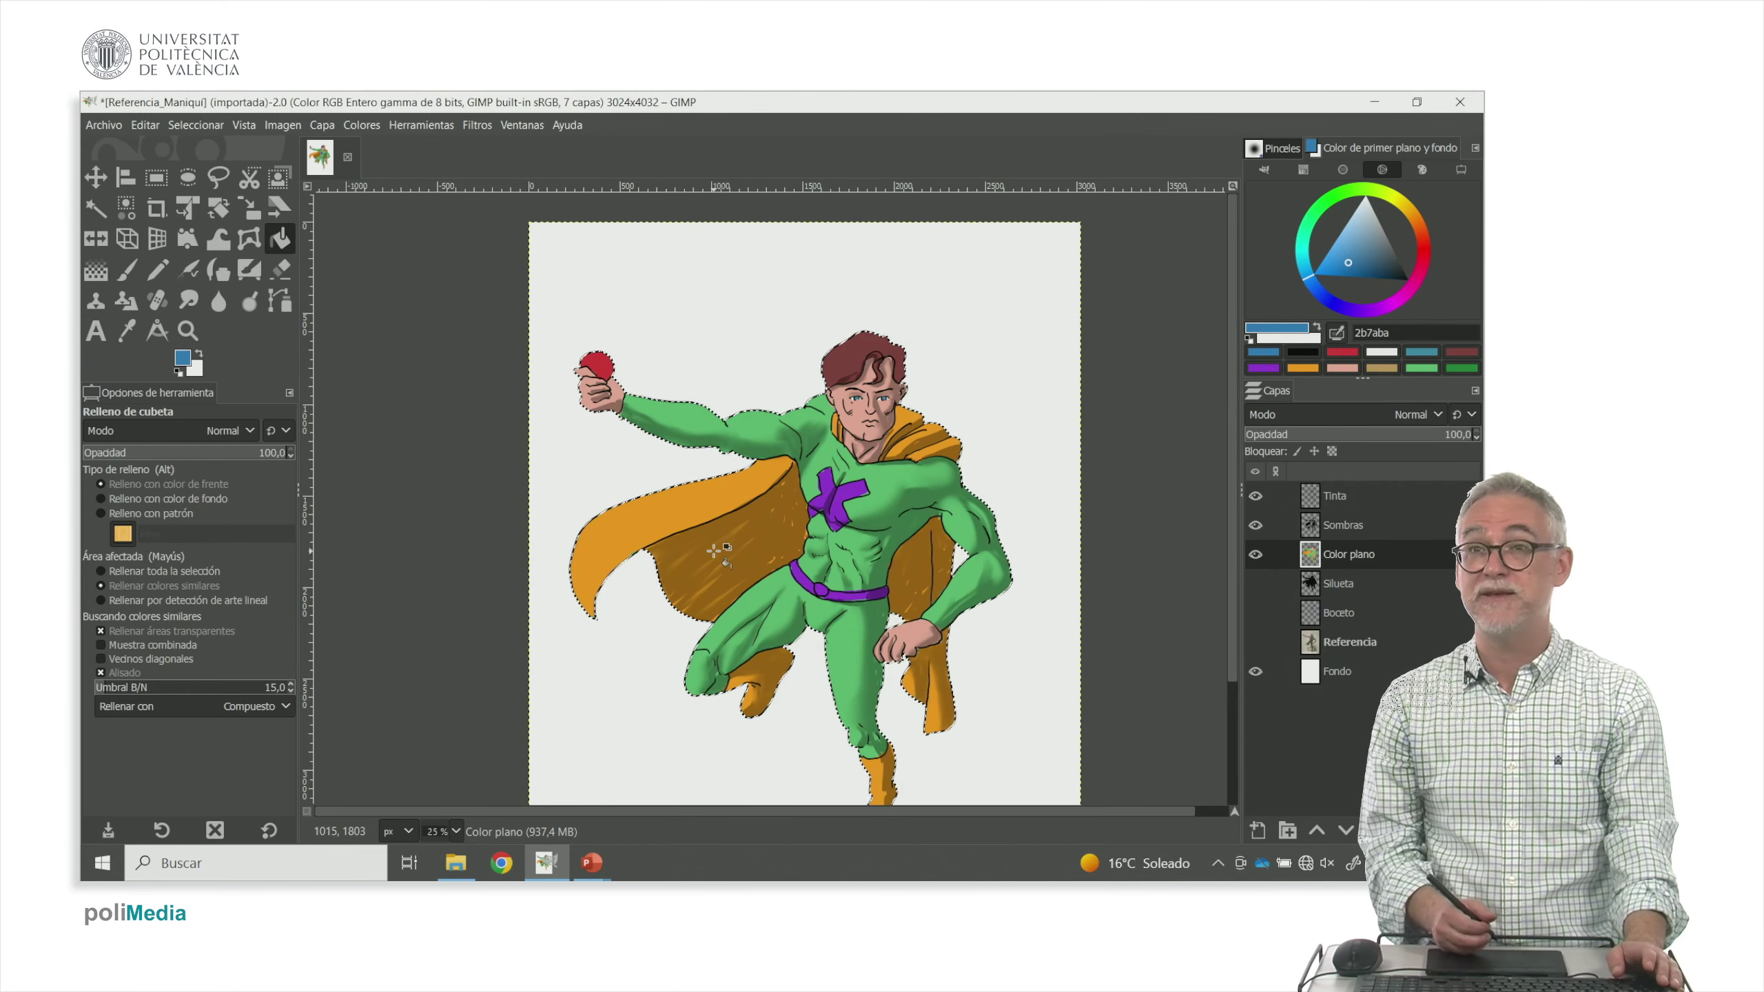
{"action": "key", "text": "alt+Tab"}
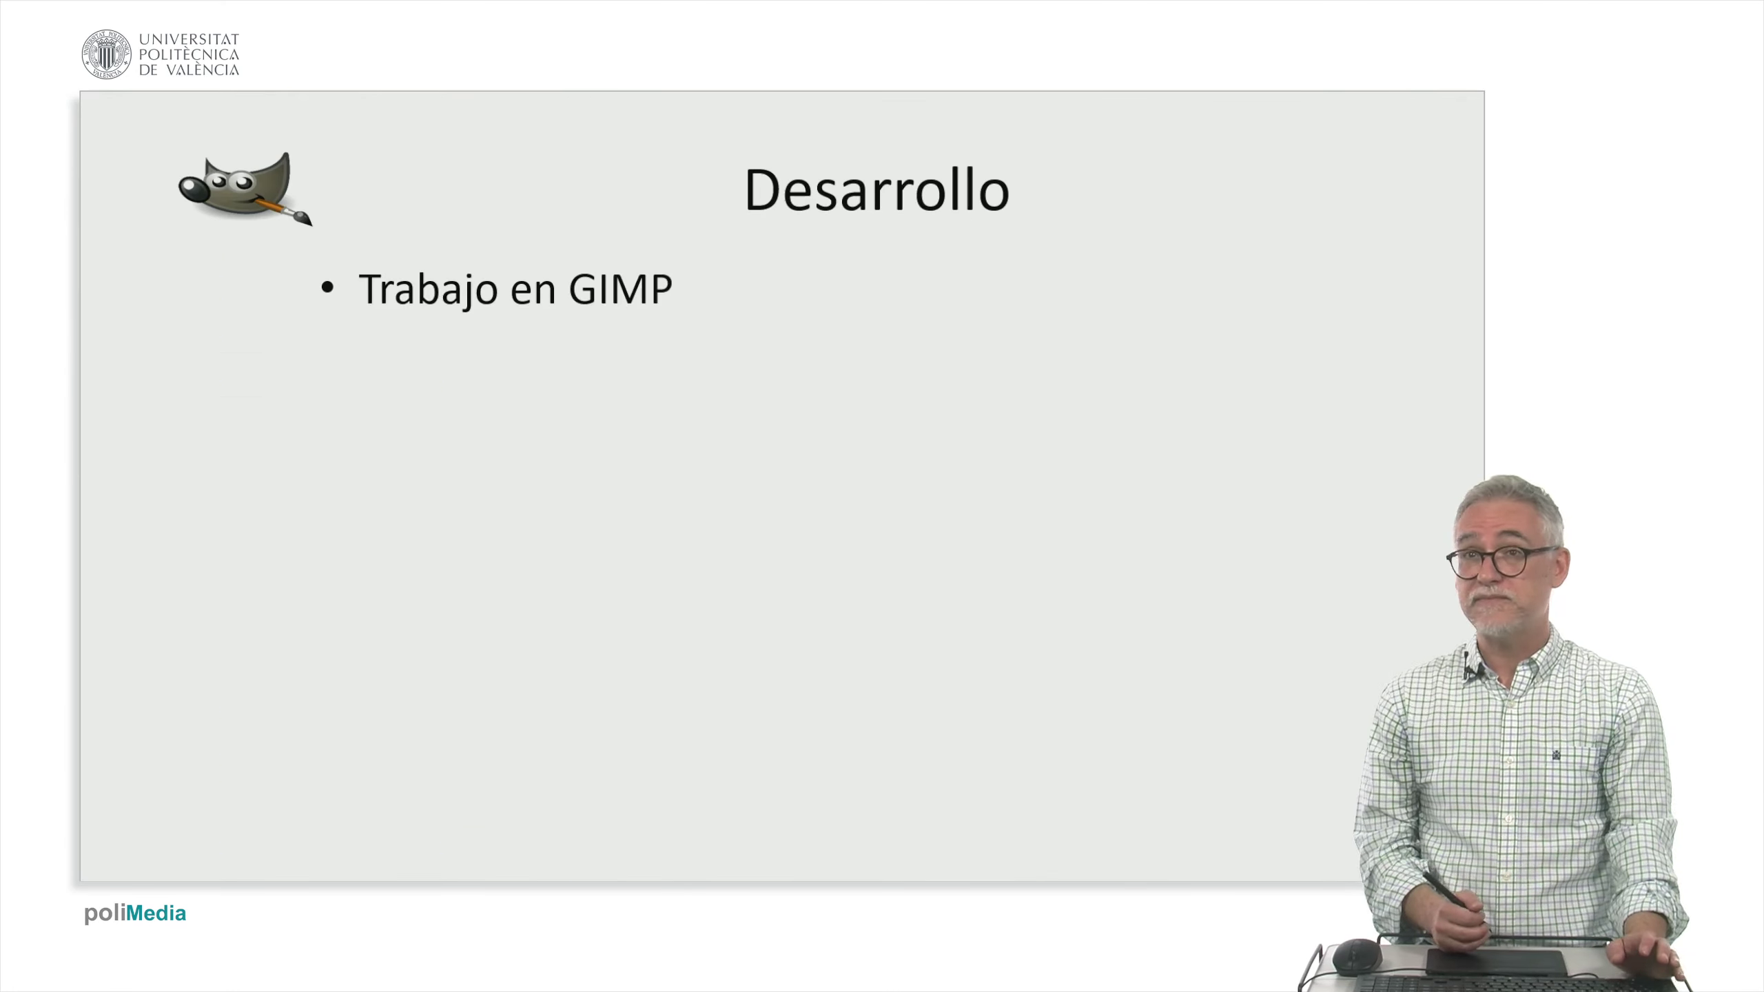
{"action": "key", "text": "Page_Up"}
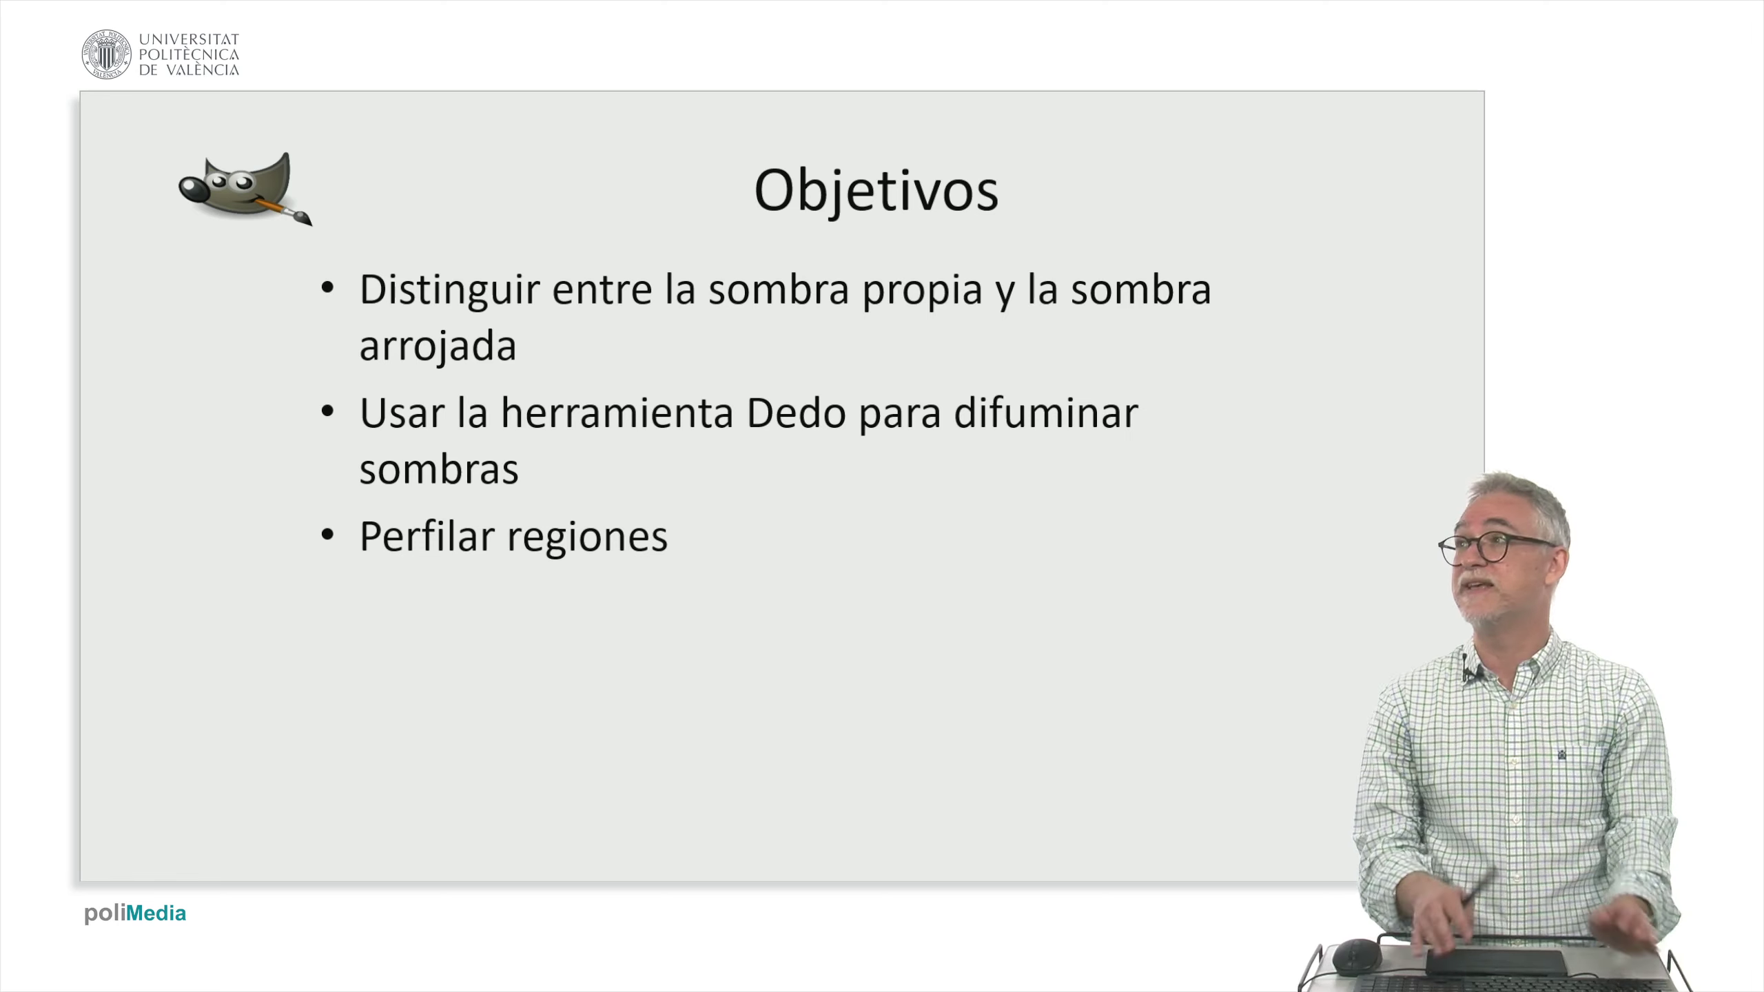